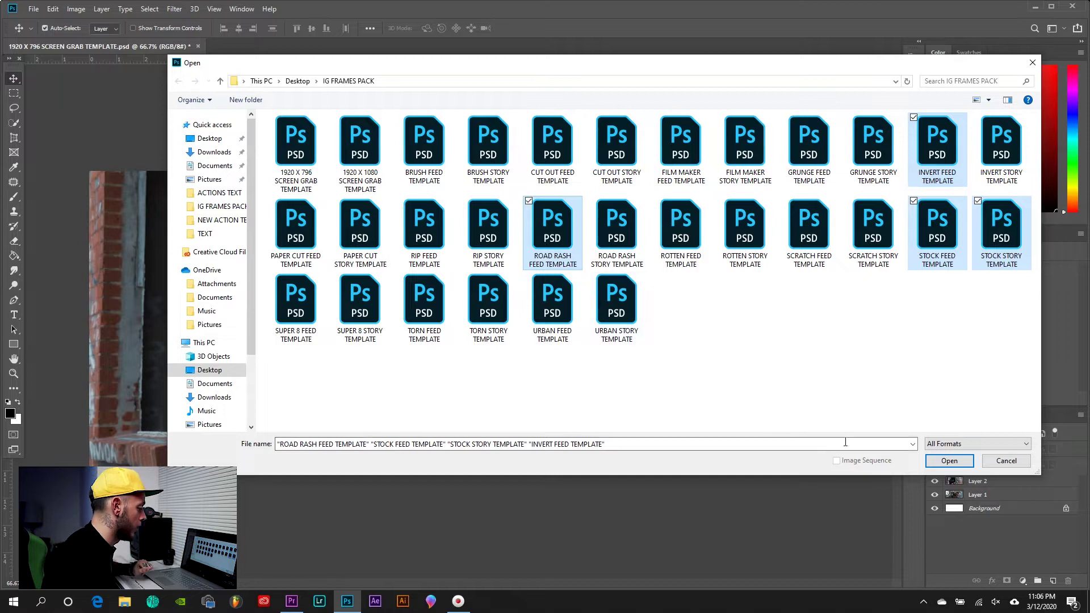
Step: Open the selected feed and story templates, and hide Layer 2 in the 1920 X 796 SCREEN GRAB TEMPLATE document
{"action": "left_click", "coordinate": [950, 461]}
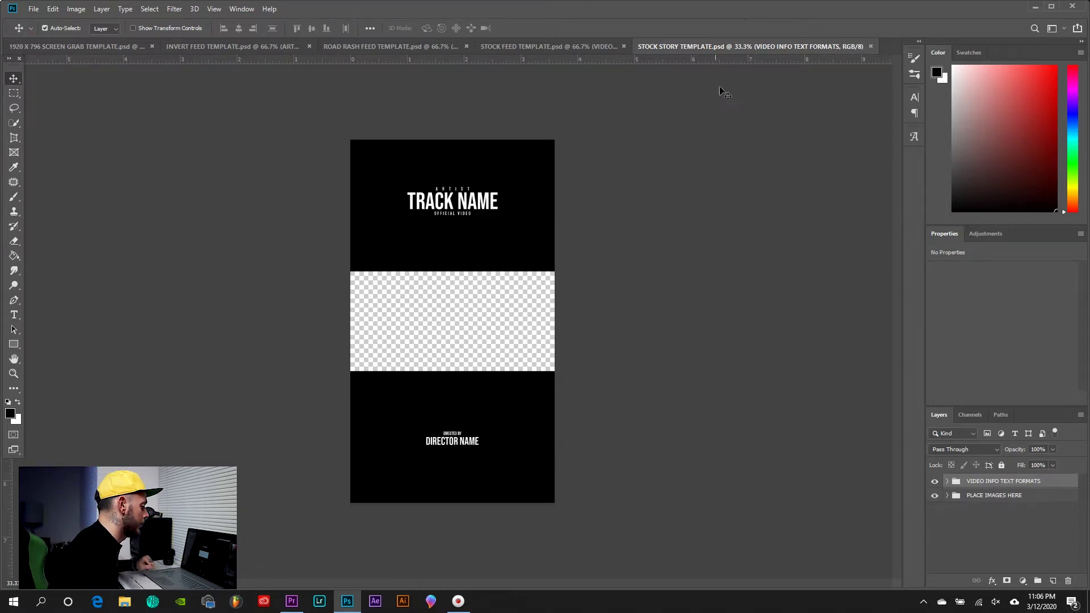
{"action": "left_click", "coordinate": [53, 48]}
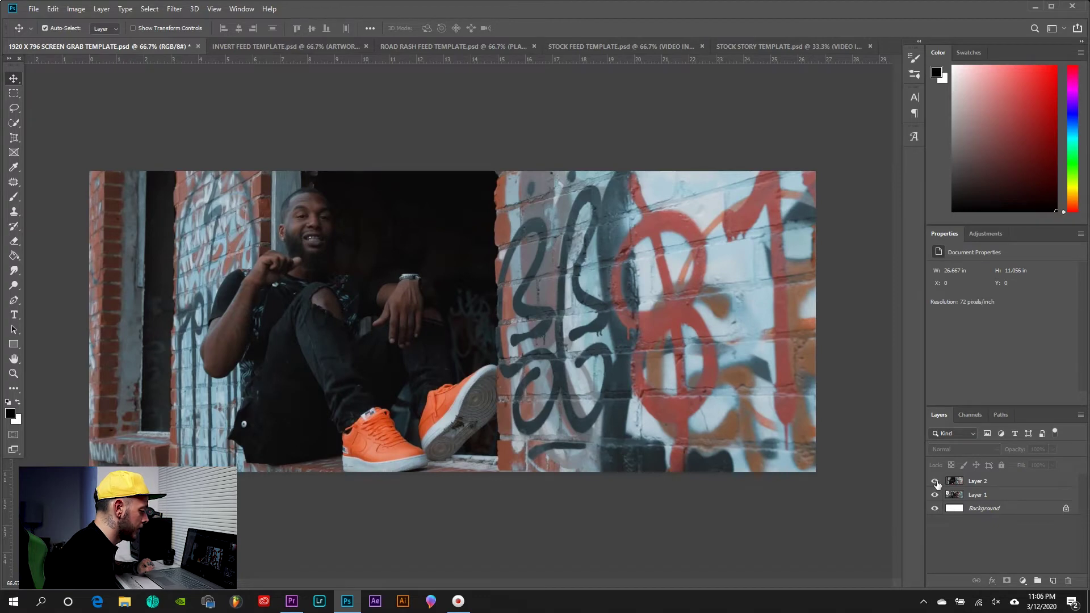
{"action": "left_click", "coordinate": [935, 482]}
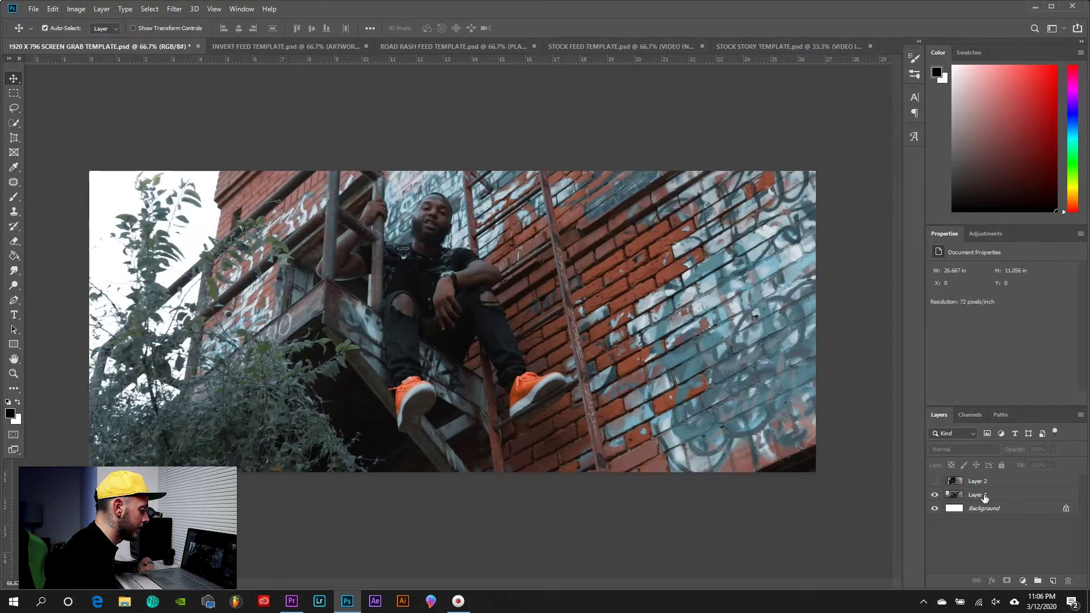
Step: Select the full canvas area of Layer 1 with the rectangular marquee and copy it
{"action": "left_click", "coordinate": [984, 498]}
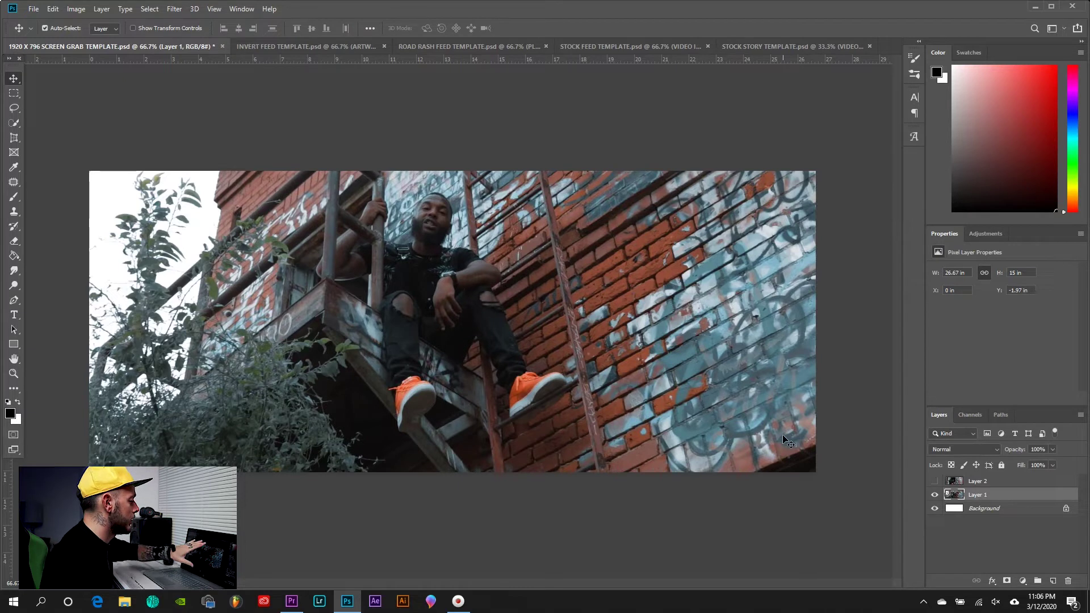
{"action": "left_click", "coordinate": [11, 94]}
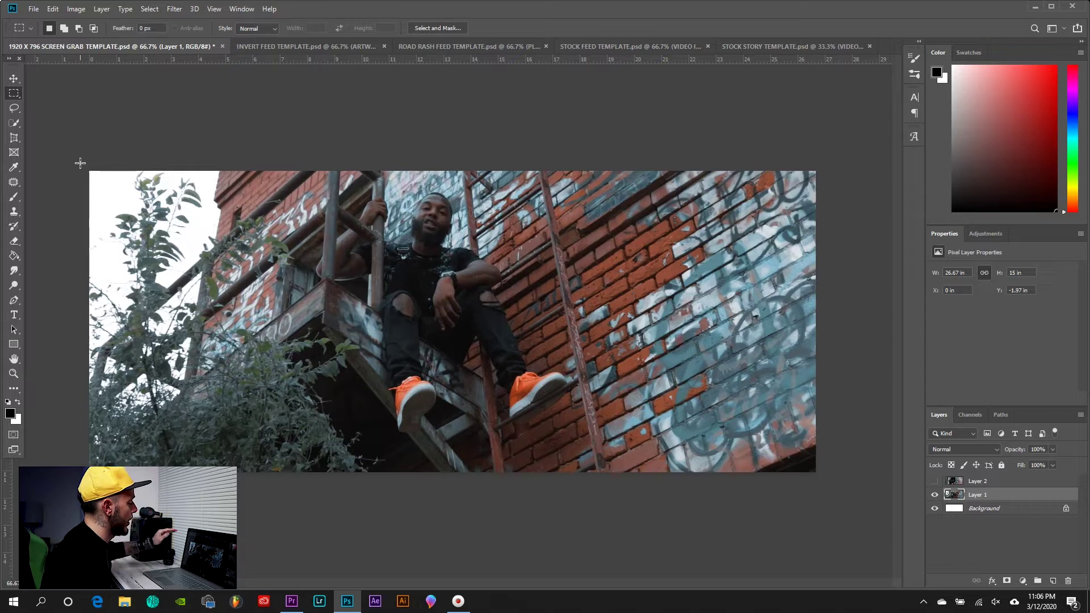
{"action": "left_click_drag", "start_coordinate": [89, 171], "coordinate": [831, 482]}
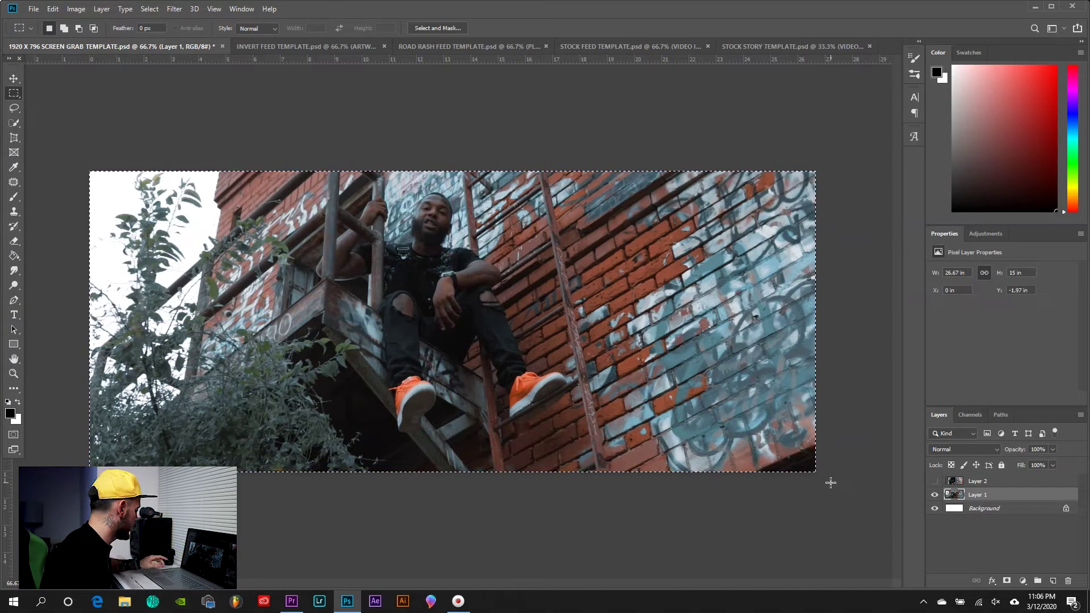
{"action": "key", "text": "ctrl+c"}
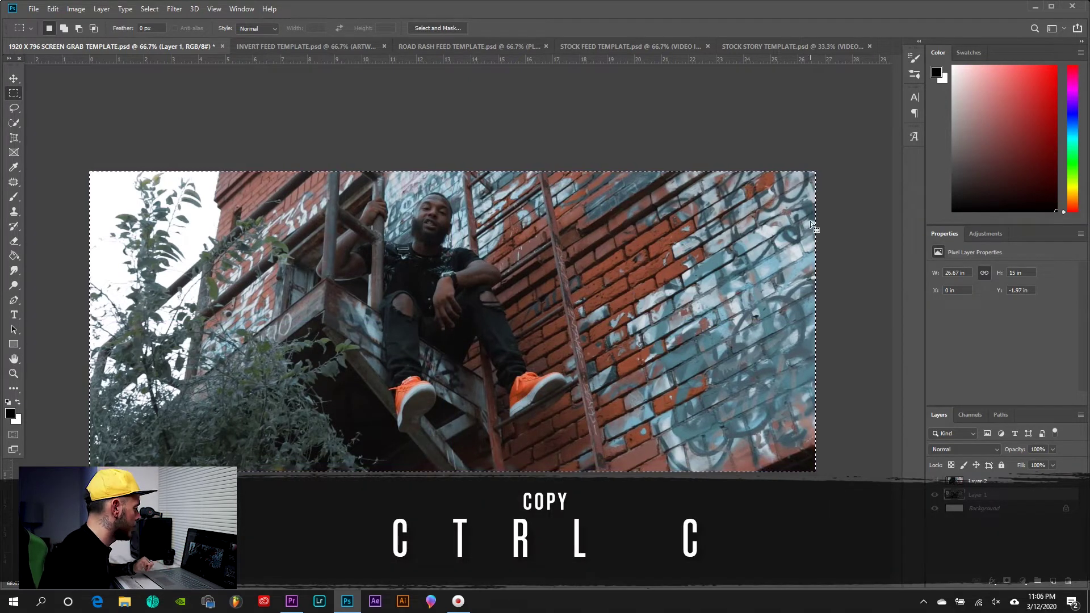
Step: Paste the copied image above the TOP GUIDELINE layer in the PLACE IMAGES HERE group of STOCK STORY TEMPLATE
{"action": "left_click", "coordinate": [777, 48]}
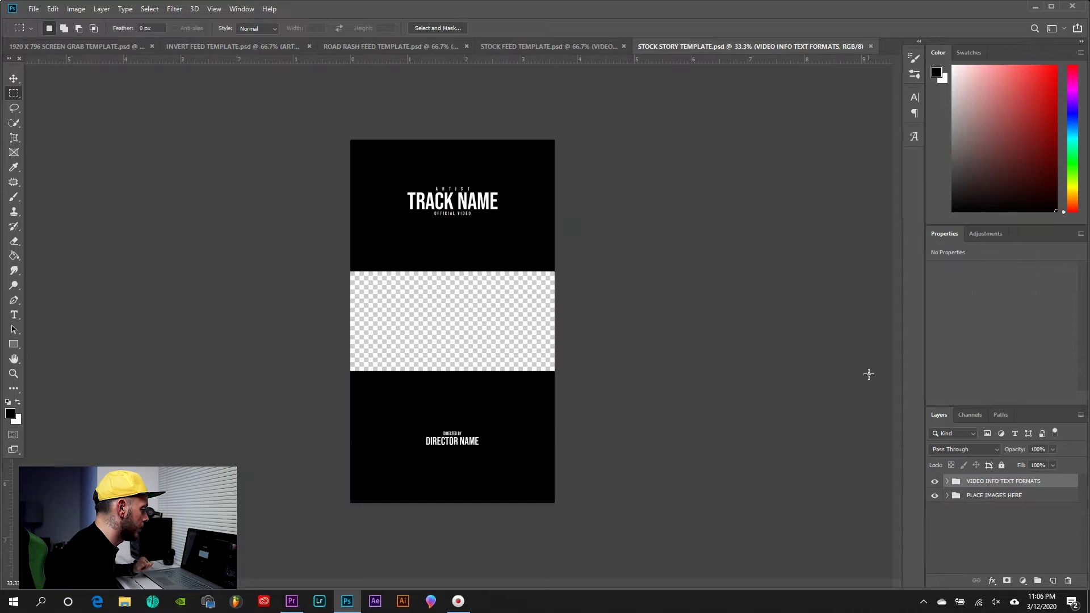
{"action": "left_click", "coordinate": [947, 495]}
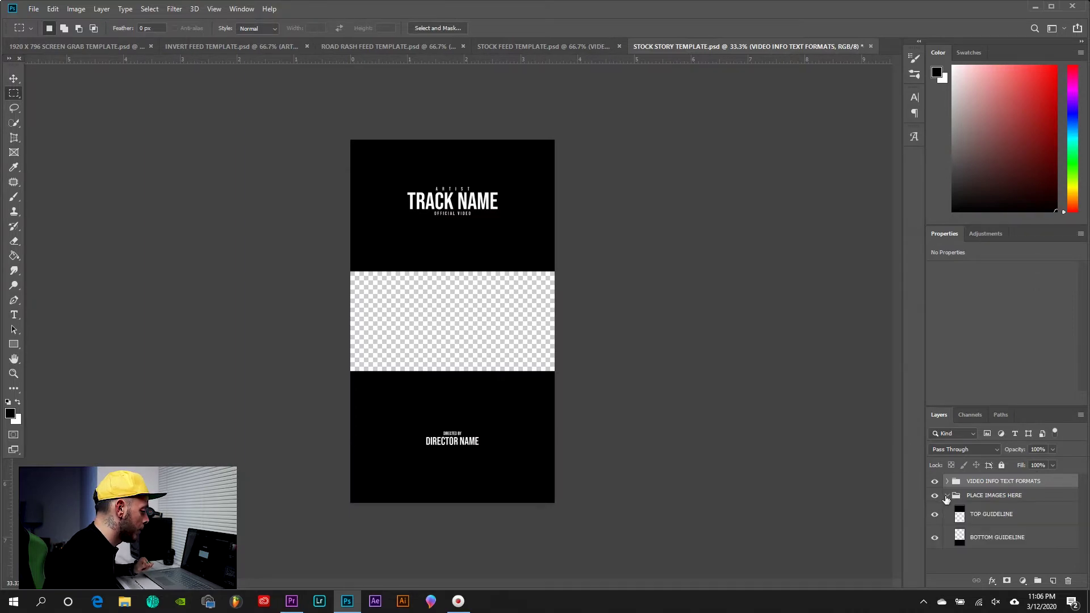
{"action": "left_click", "coordinate": [1011, 514]}
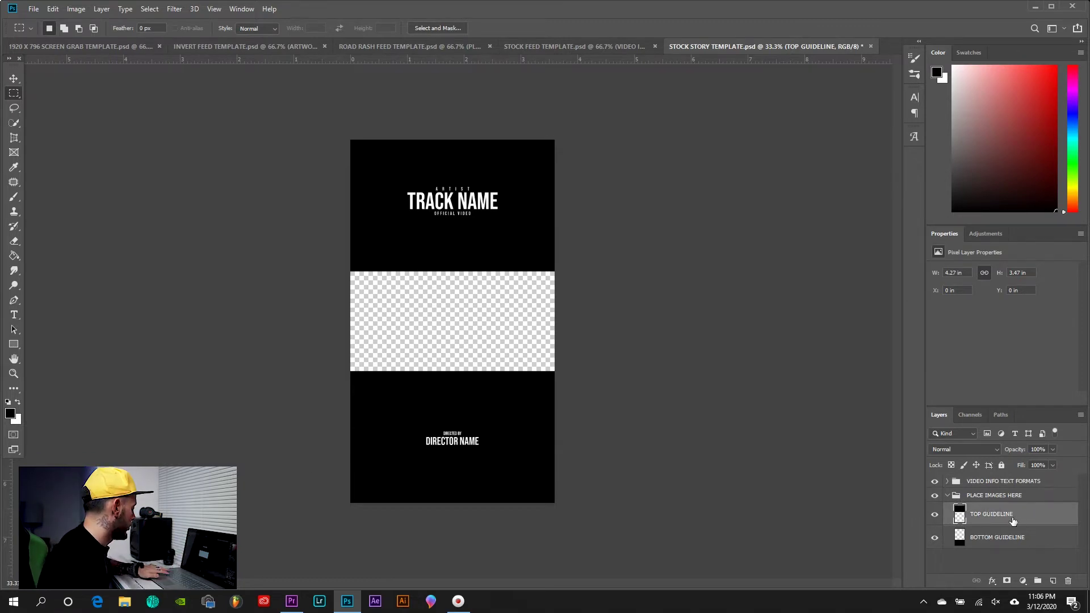
{"action": "key", "text": "ctrl+v"}
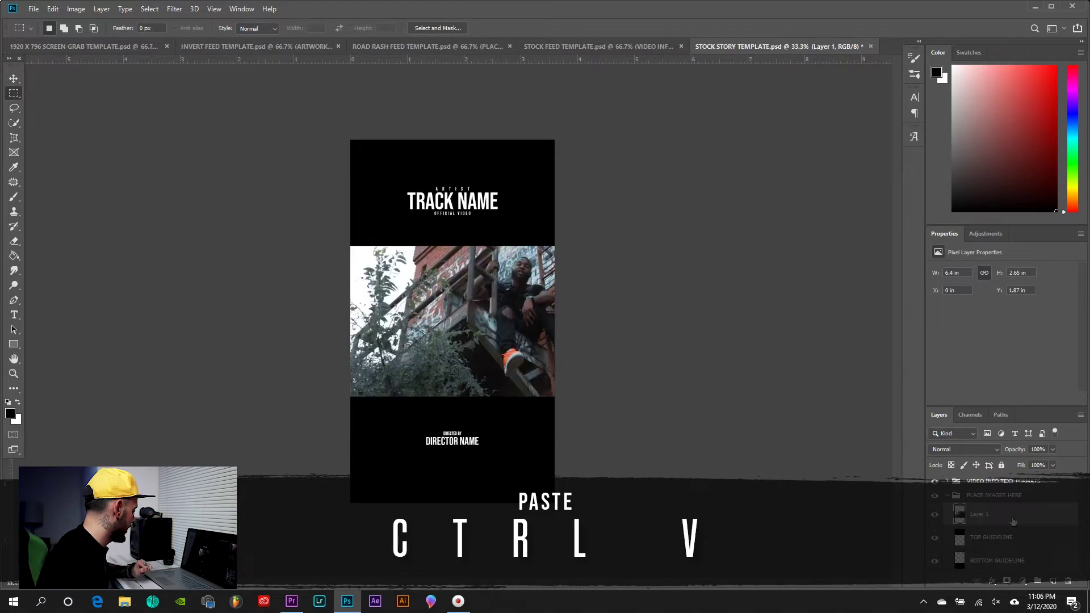
Step: Transform the pasted image, scaling it to about 102% and moving it over the upper black section behind the track name
{"action": "key", "text": "ctrl+t"}
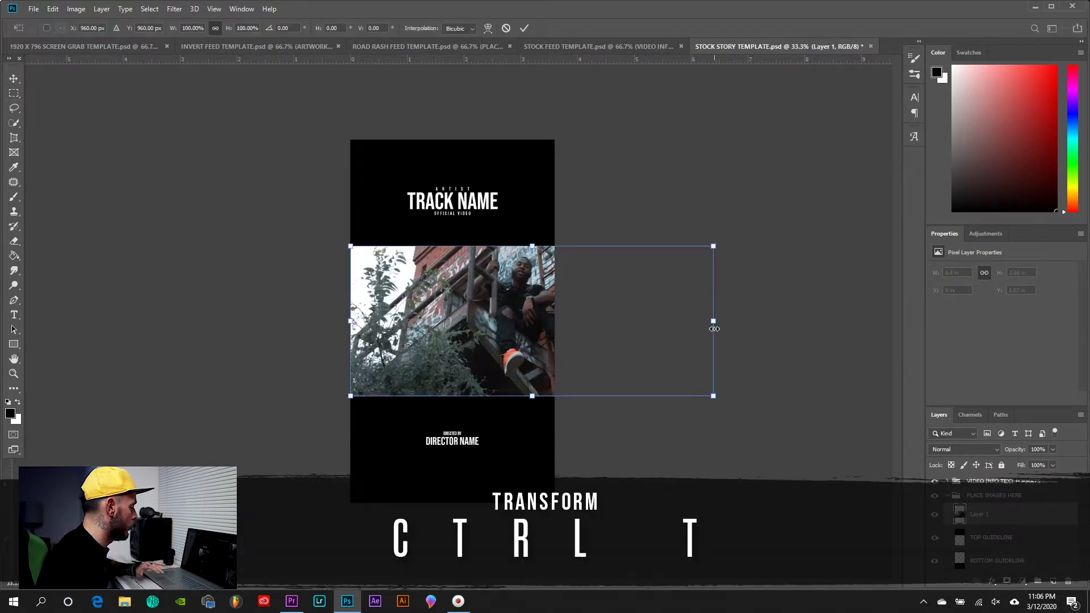
{"action": "left_click_drag", "start_coordinate": [715, 329], "coordinate": [690, 328]}
{"action": "left_click_drag", "start_coordinate": [571, 328], "coordinate": [442, 211]}
{"action": "left_click_drag", "start_coordinate": [423, 270], "coordinate": [444, 284]}
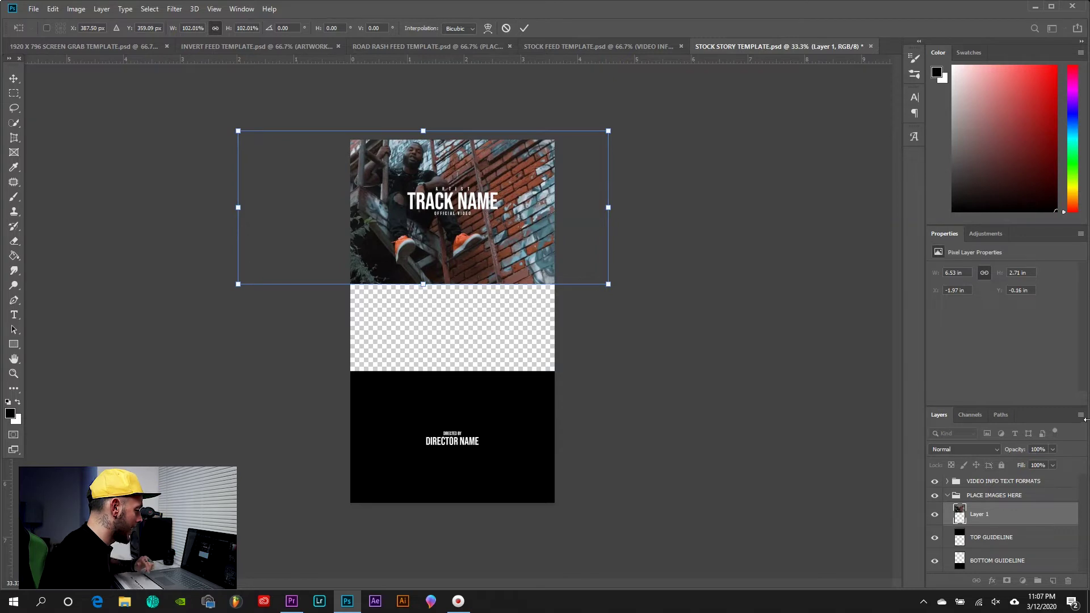
Step: Fine-tune the image's position over the top guideline with its opacity lowered to 91%, restore 100% opacity and commit the transform
{"action": "left_click", "coordinate": [1052, 451]}
{"action": "left_click_drag", "start_coordinate": [1051, 461], "coordinate": [1047, 461]}
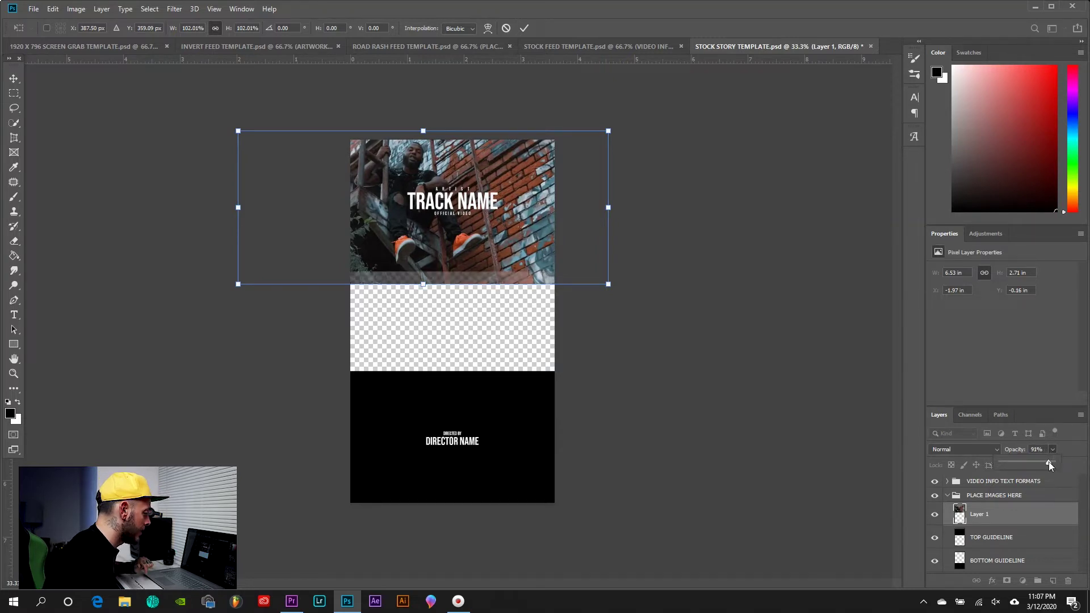
{"action": "left_click_drag", "start_coordinate": [448, 235], "coordinate": [454, 238]}
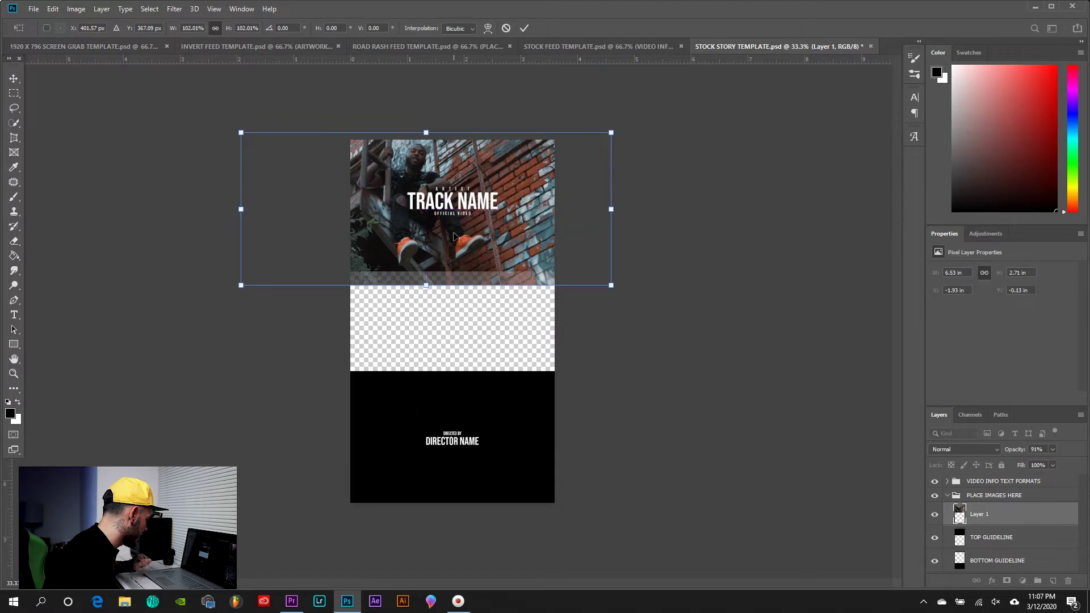
{"action": "left_click", "coordinate": [1053, 450]}
{"action": "left_click_drag", "start_coordinate": [1049, 462], "coordinate": [1072, 462]}
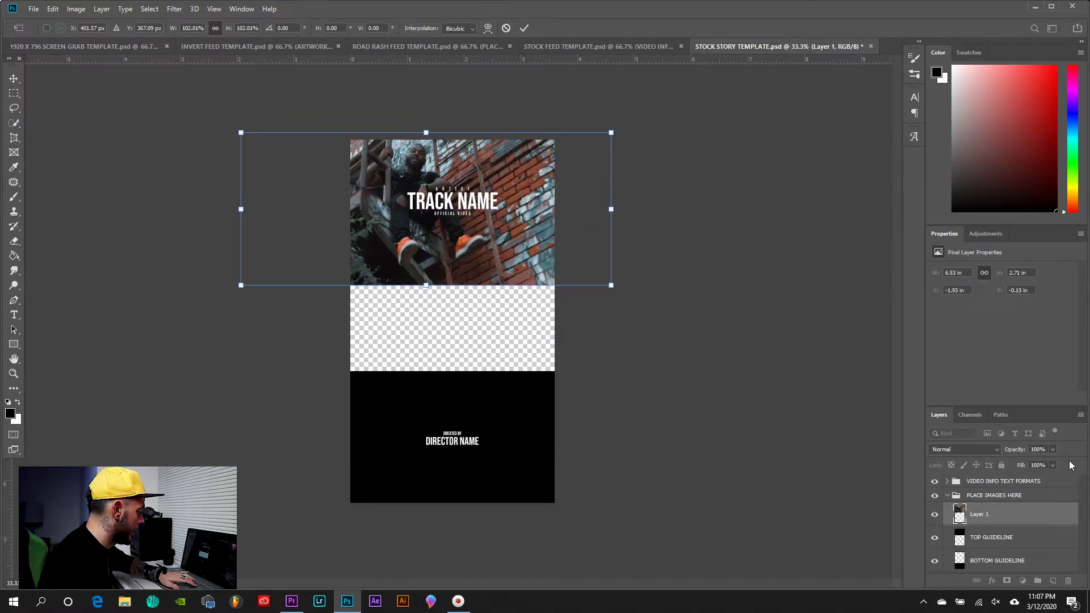
{"action": "key", "text": "Return"}
{"action": "key", "text": "m"}
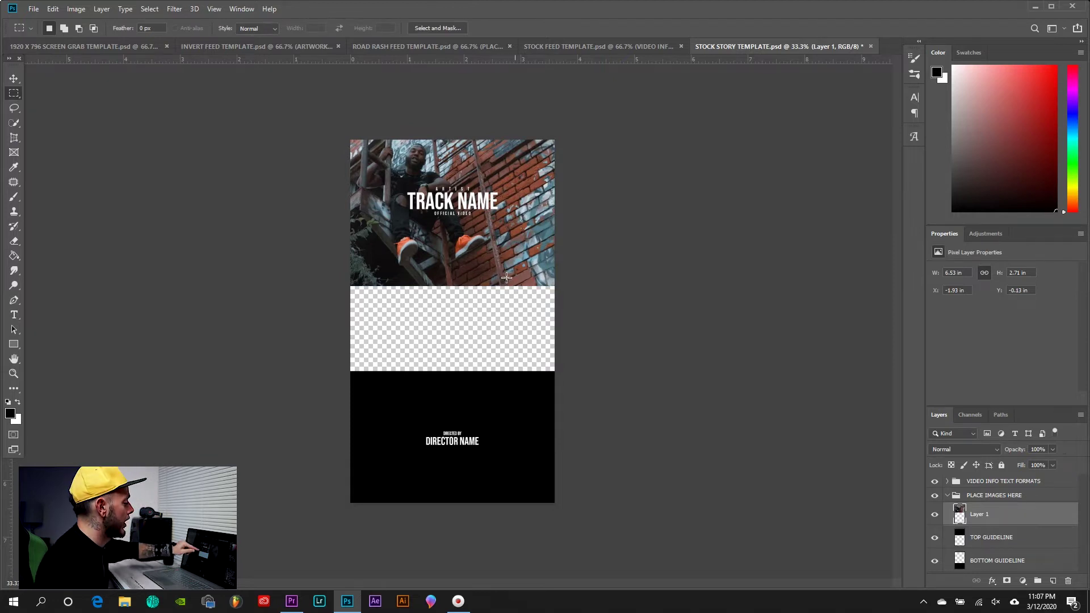
Step: Trim Layer 1 to the TOP GUIDELINE shape by loading the guideline as a selection, inverting it and cutting the excess
{"action": "left_click", "coordinate": [934, 516]}
{"action": "left_click", "coordinate": [935, 515]}
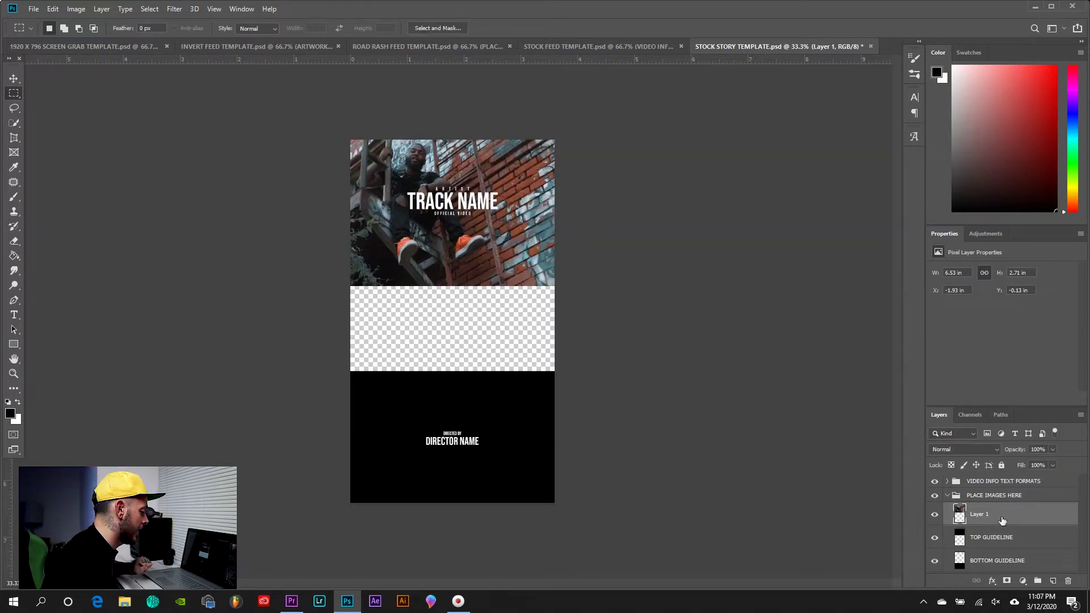
{"action": "left_click", "coordinate": [960, 539], "text": "ctrl"}
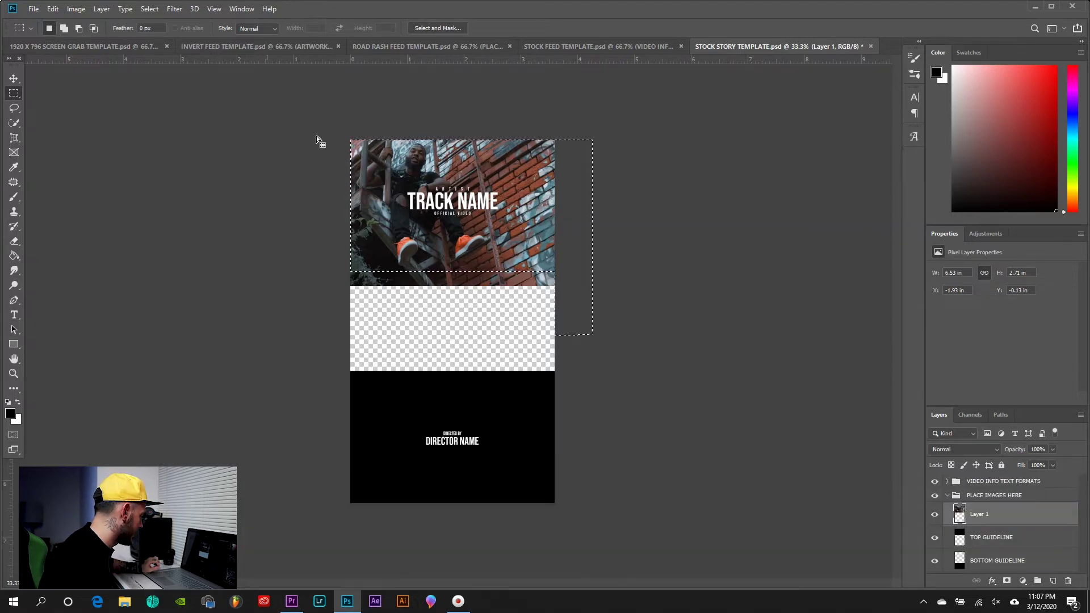
{"action": "left_click", "coordinate": [142, 12]}
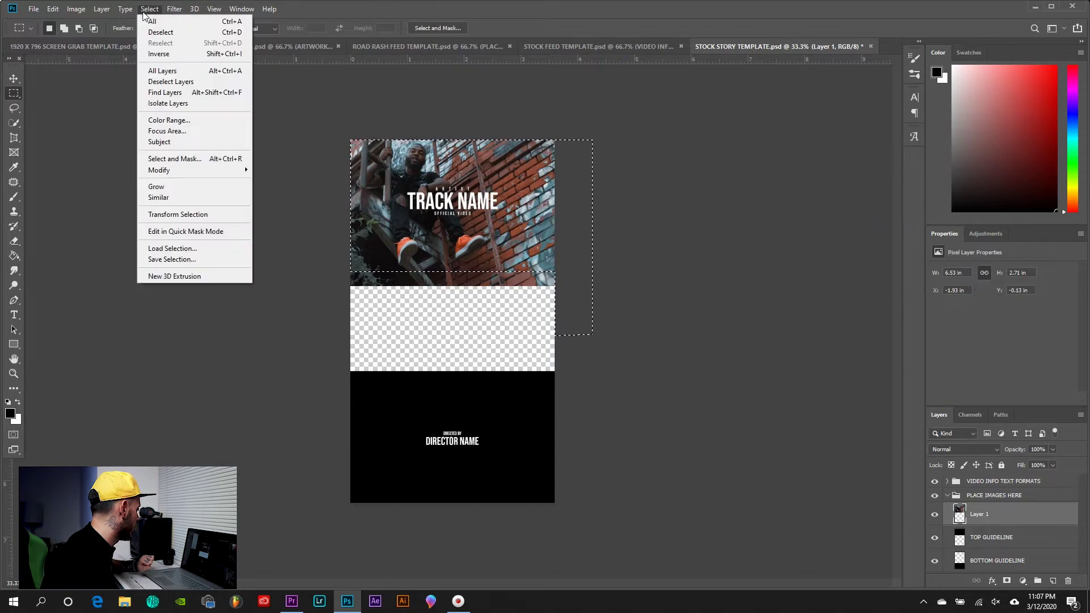
{"action": "left_click", "coordinate": [154, 56]}
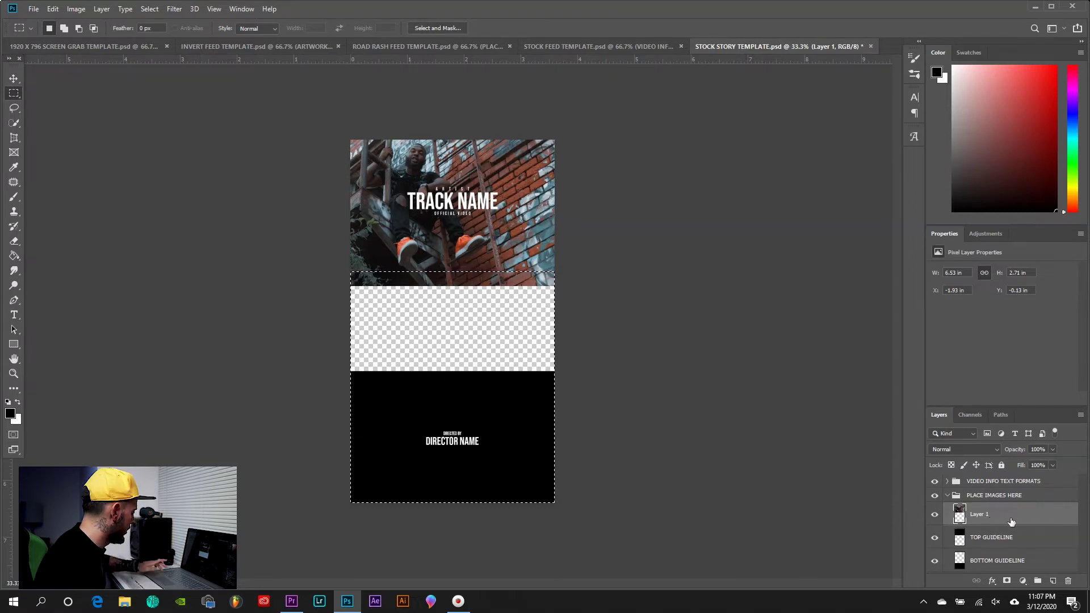
{"action": "key", "text": "ctrl+x"}
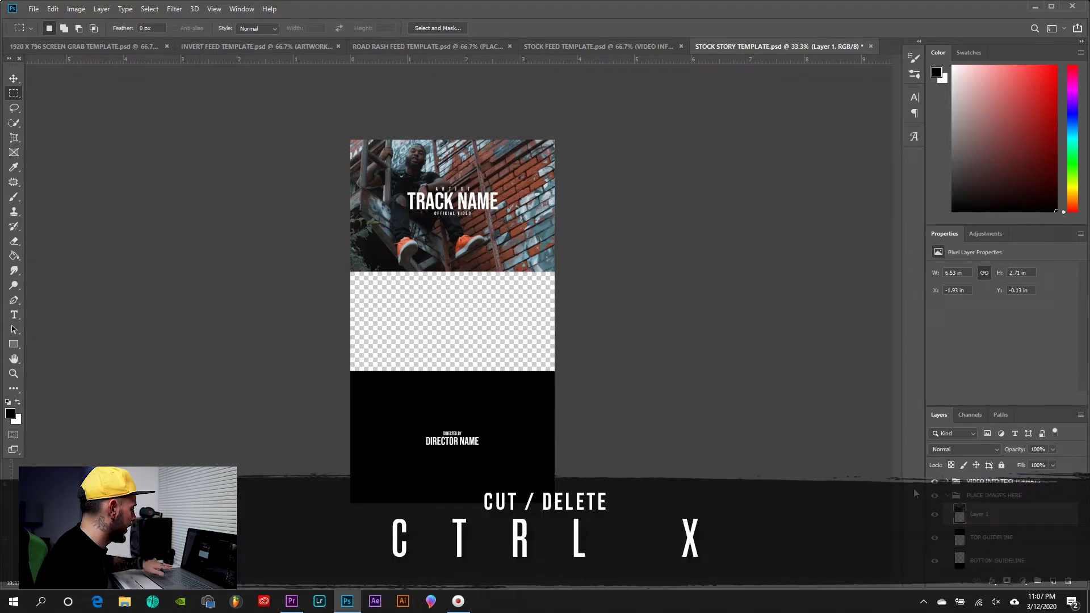
{"action": "left_click", "coordinate": [934, 518]}
{"action": "left_click", "coordinate": [934, 517]}
{"action": "left_click", "coordinate": [934, 518]}
{"action": "left_click", "coordinate": [933, 518]}
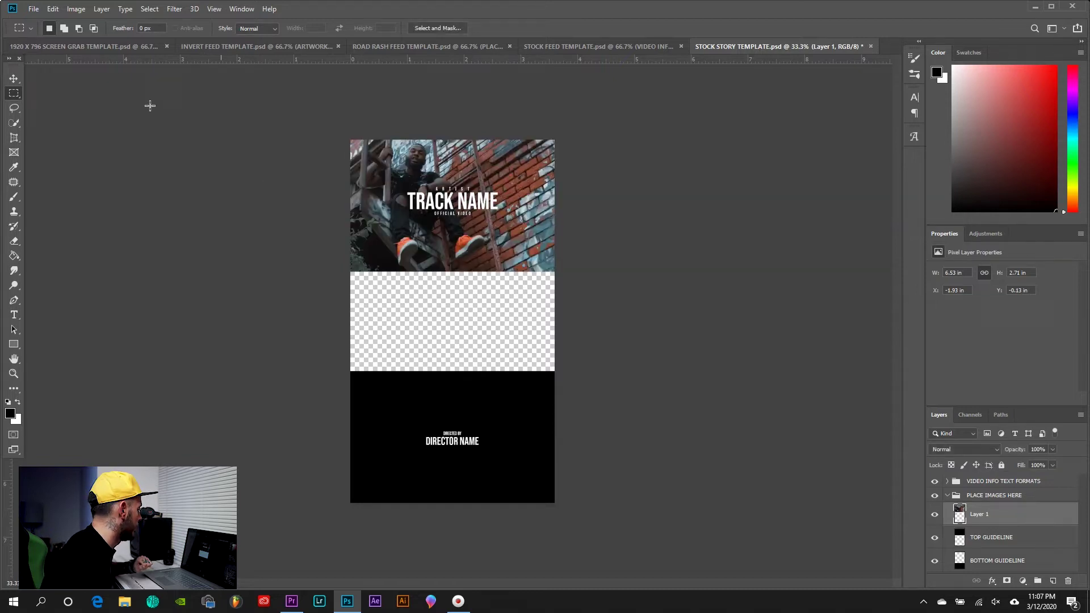
Step: Show and copy Layer 2's image in the screen grab template and paste it above Layer 1 in STOCK STORY TEMPLATE
{"action": "left_click", "coordinate": [90, 46]}
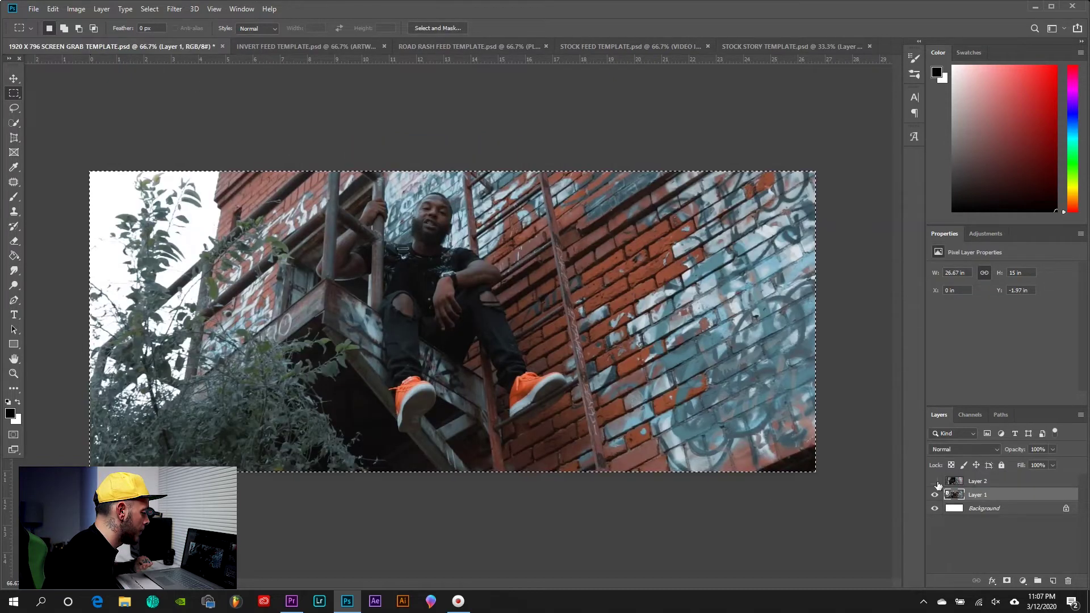
{"action": "left_click", "coordinate": [934, 481]}
{"action": "left_click", "coordinate": [974, 480]}
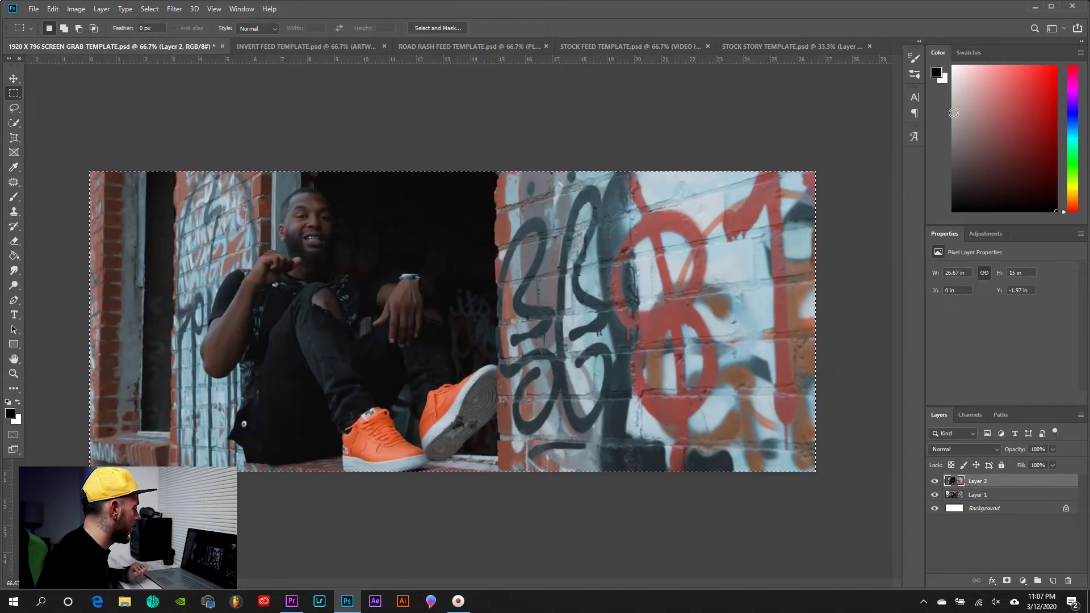
{"action": "left_click", "coordinate": [804, 46]}
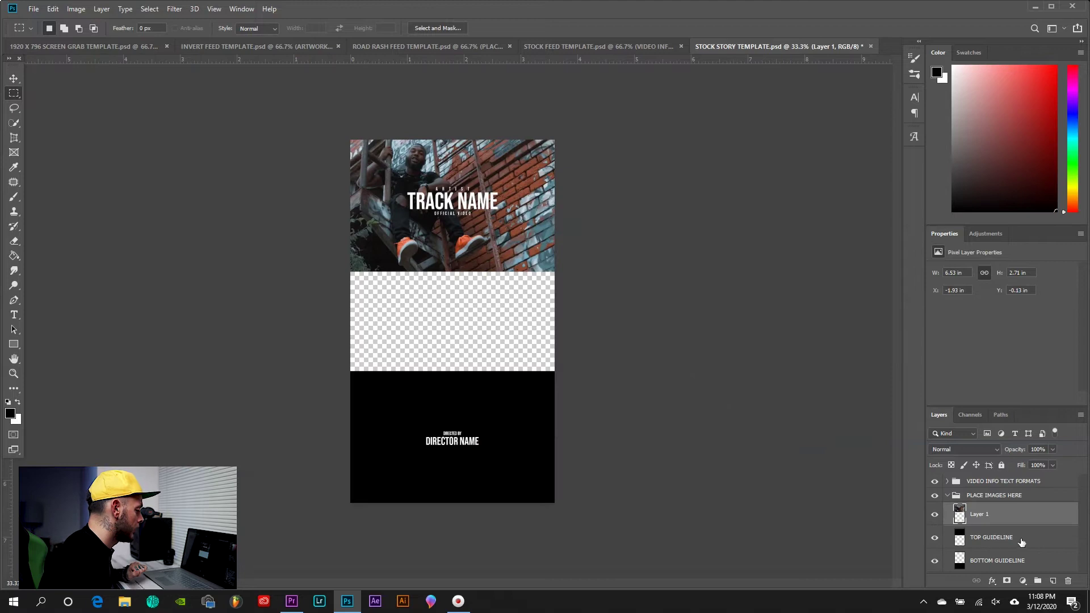
{"action": "key", "text": "ctrl+v"}
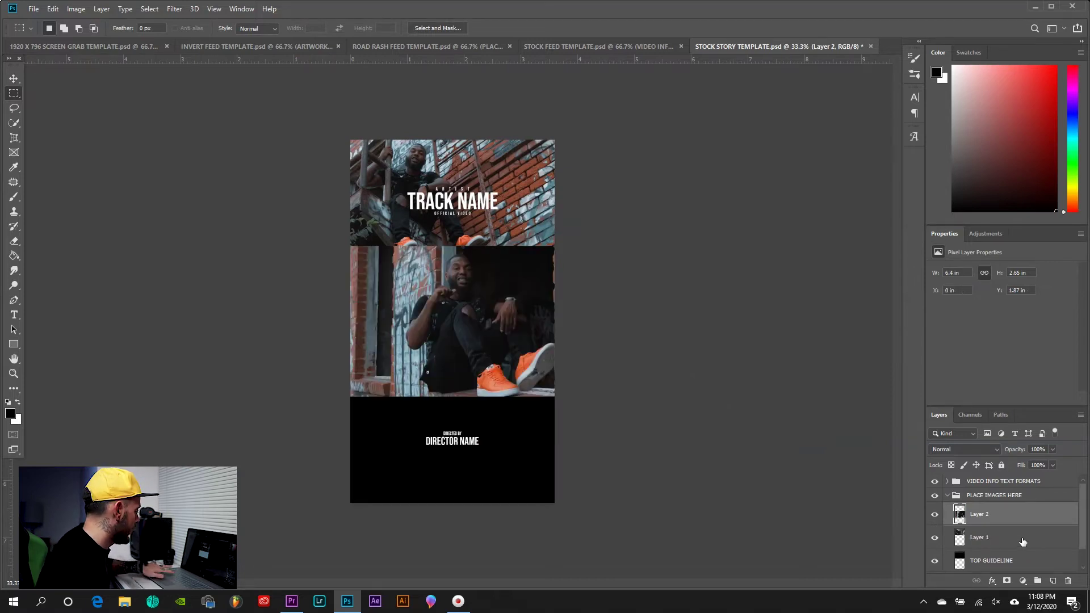
Step: Move the pasted Layer 2 image over the lower black section behind the director name and commit the transform
{"action": "key", "text": "ctrl+t"}
{"action": "left_click_drag", "start_coordinate": [476, 309], "coordinate": [420, 425]}
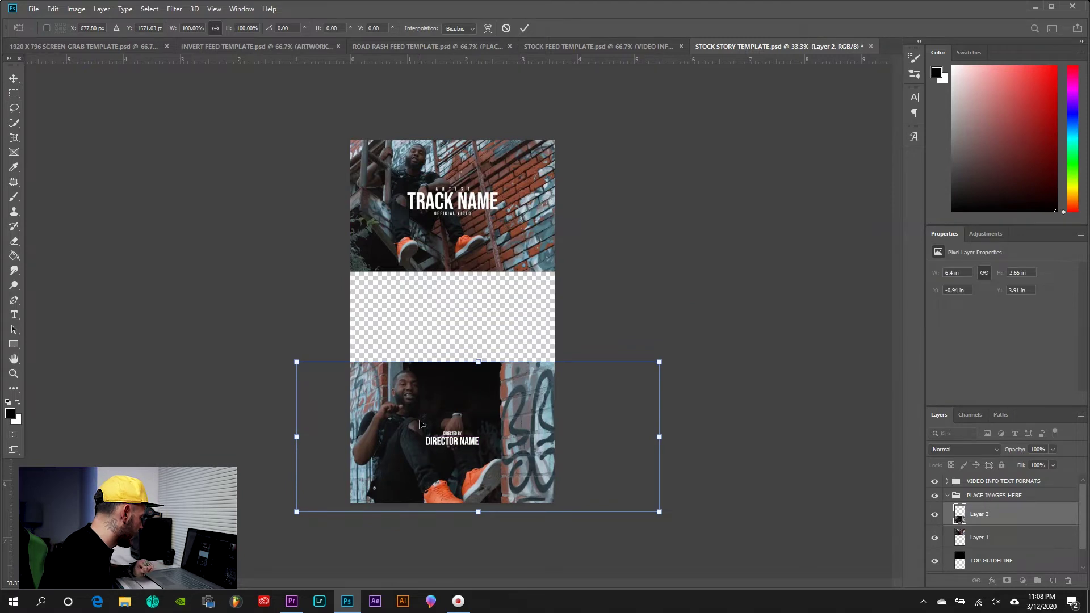
{"action": "key", "text": "Return"}
{"action": "key", "text": "m"}
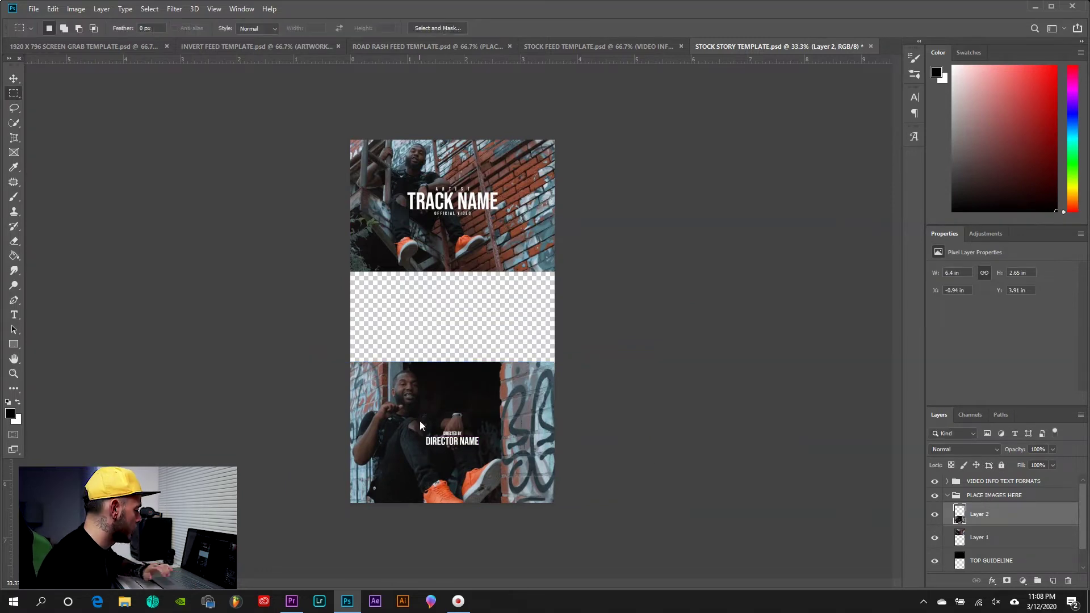
Step: Trim Layer 2 to the BOTTOM GUIDELINE shape by loading the guideline as a selection, inverting it, deleting the excess and deselecting
{"action": "scroll", "coordinate": [958, 522], "scroll_direction": "down", "scroll_amount": 2}
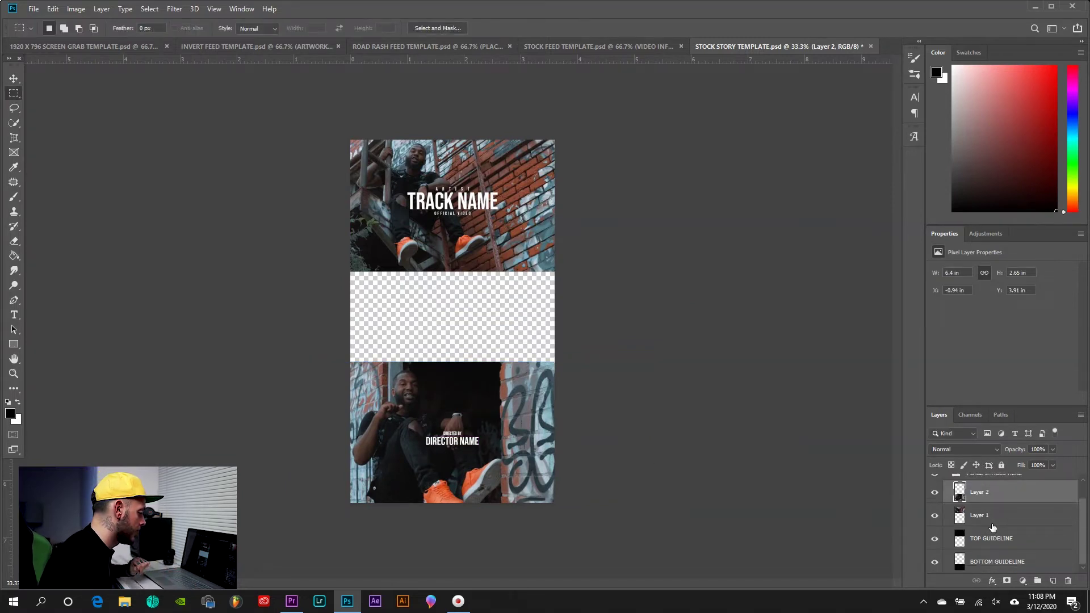
{"action": "left_click", "coordinate": [959, 563], "text": "ctrl"}
{"action": "left_click", "coordinate": [150, 9]}
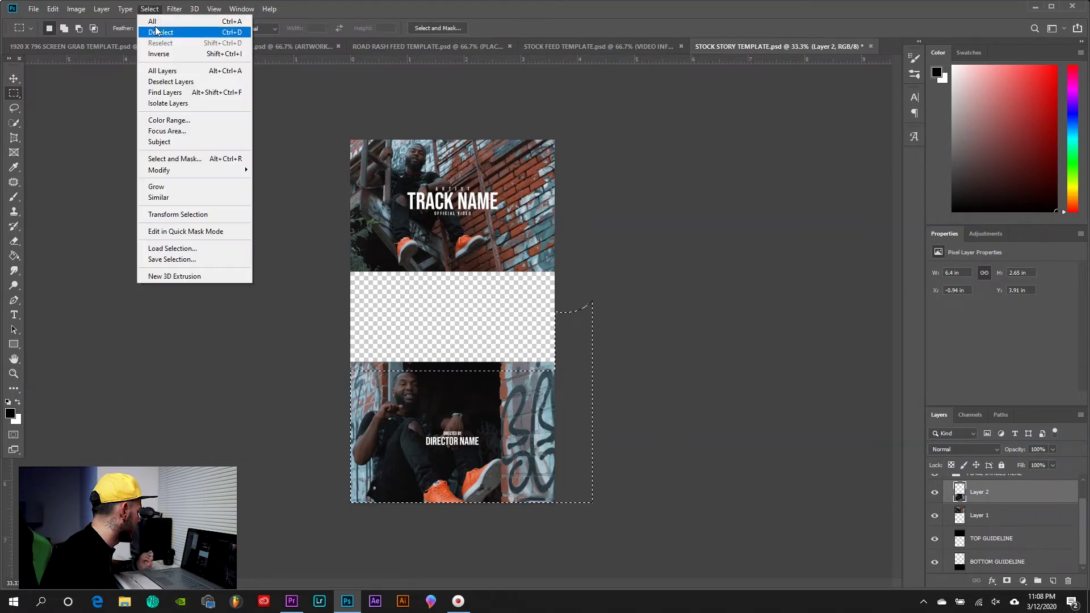
{"action": "left_click", "coordinate": [159, 52]}
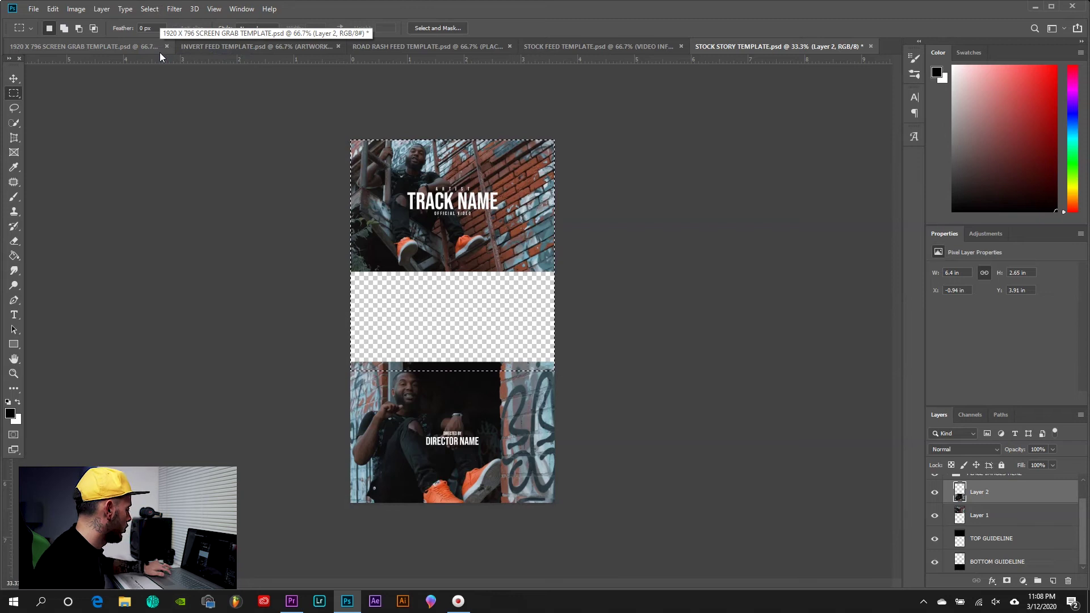
{"action": "key", "text": "Delete"}
{"action": "key", "text": "ctrl+d"}
{"action": "scroll", "coordinate": [1004, 538], "scroll_direction": "up", "scroll_amount": 1}
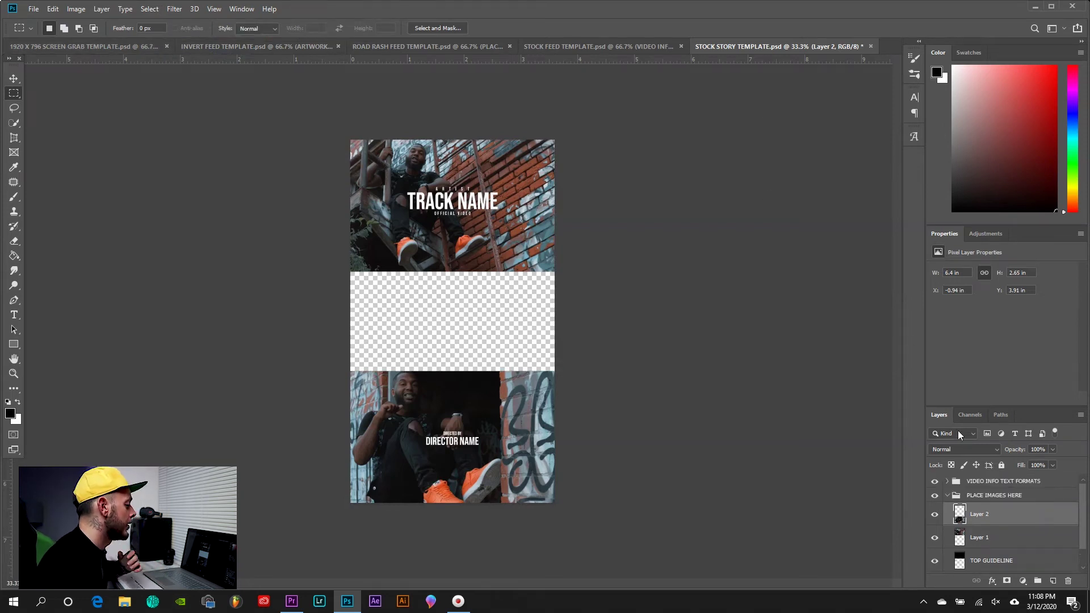
Step: Collapse PLACE IMAGES HERE, expand VIDEO INFO TEXT FORMATS and TRACK INFO, and toggle text layer visibility to examine what each controls
{"action": "left_click", "coordinate": [947, 495]}
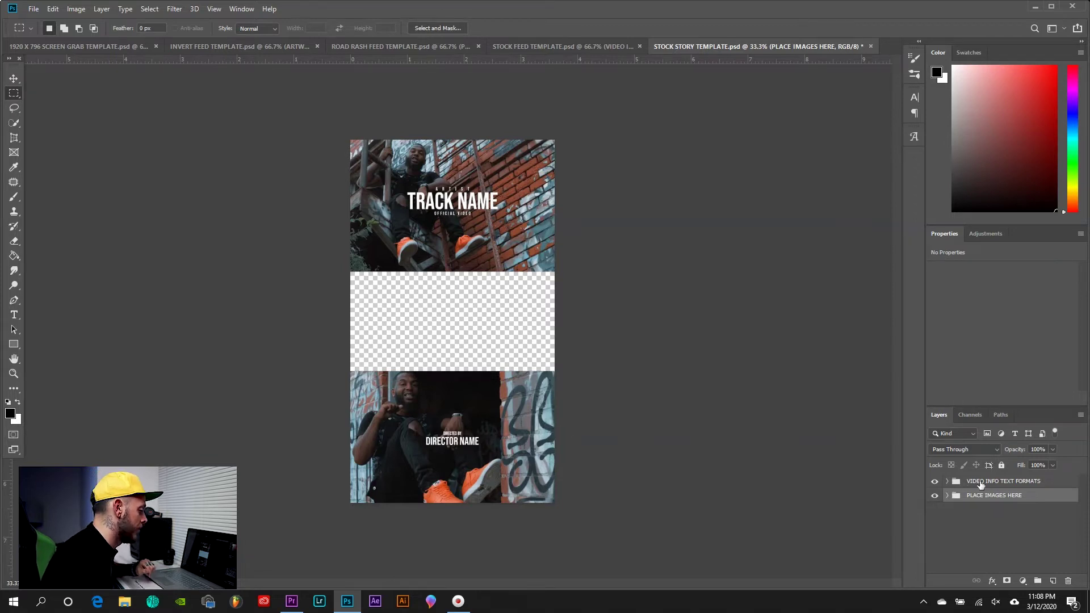
{"action": "left_click", "coordinate": [957, 487]}
{"action": "left_click", "coordinate": [946, 481]}
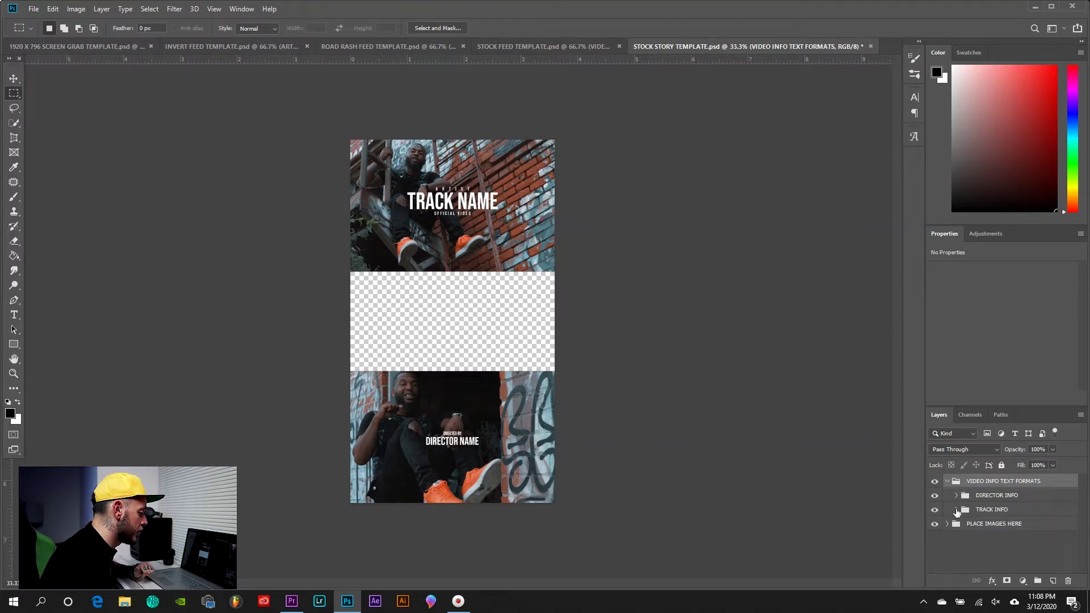
{"action": "left_click", "coordinate": [956, 509]}
{"action": "left_click", "coordinate": [936, 553]}
{"action": "left_click", "coordinate": [936, 553]}
{"action": "scroll", "coordinate": [942, 551], "scroll_direction": "down", "scroll_amount": 2}
{"action": "left_click", "coordinate": [935, 549]}
{"action": "left_click", "coordinate": [936, 548]}
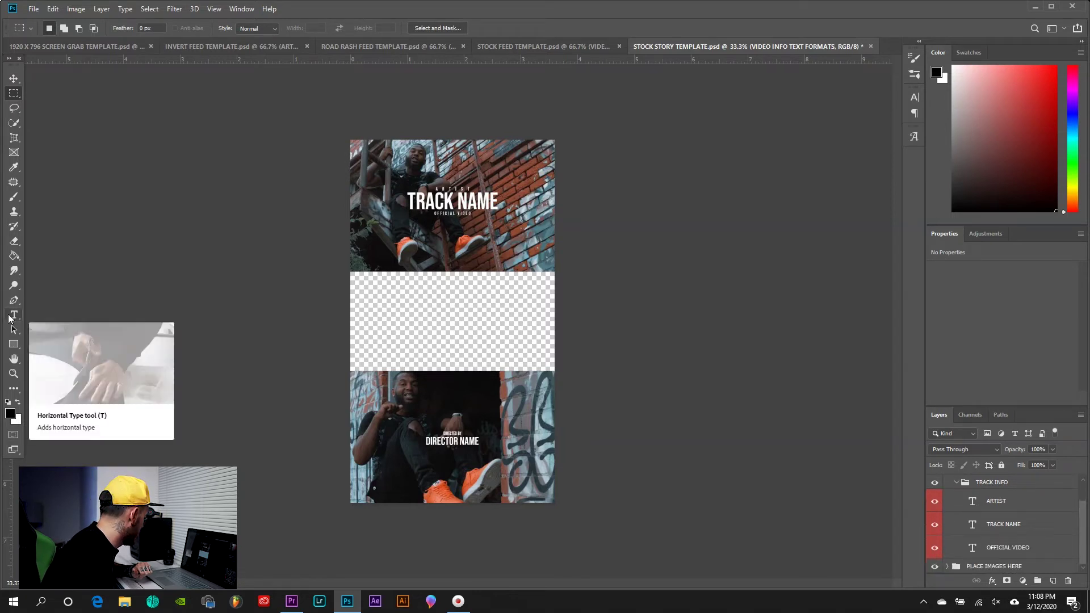
Step: Select the whole title in the upper image with the Horizontal Type tool and retype it as TRACK NAME
{"action": "left_click", "coordinate": [9, 315]}
{"action": "left_click", "coordinate": [439, 202]}
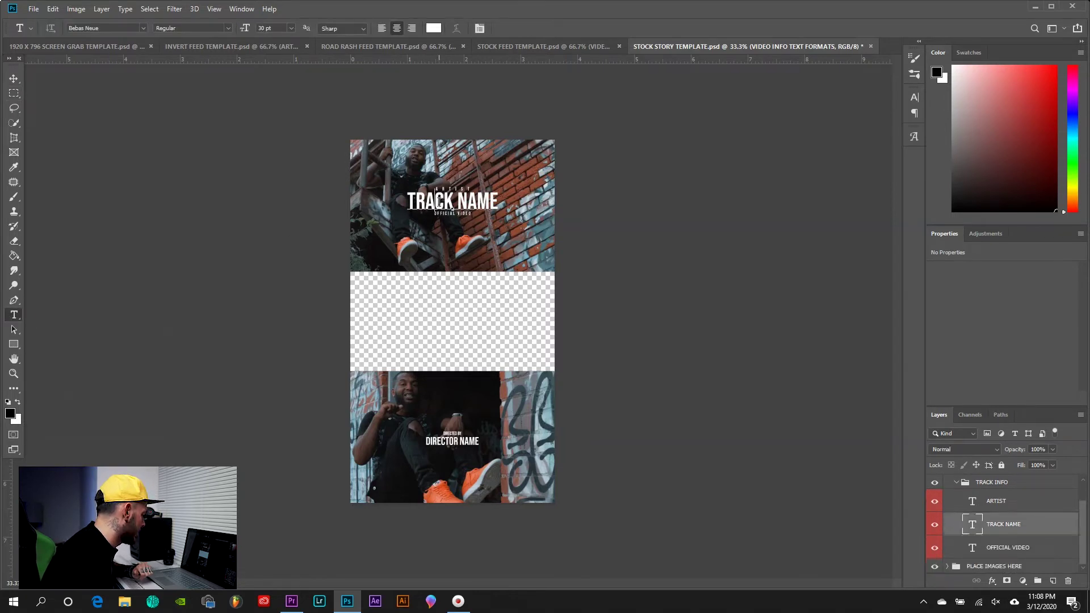
{"action": "left_click_drag", "start_coordinate": [497, 203], "coordinate": [403, 210]}
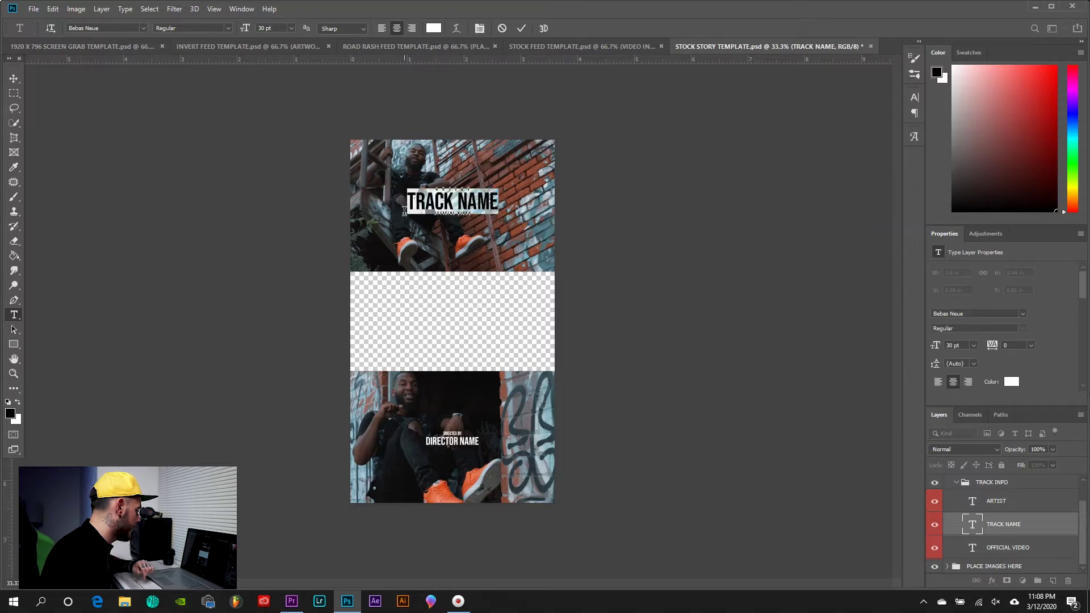
{"action": "type", "text": "TRACK NAME"}
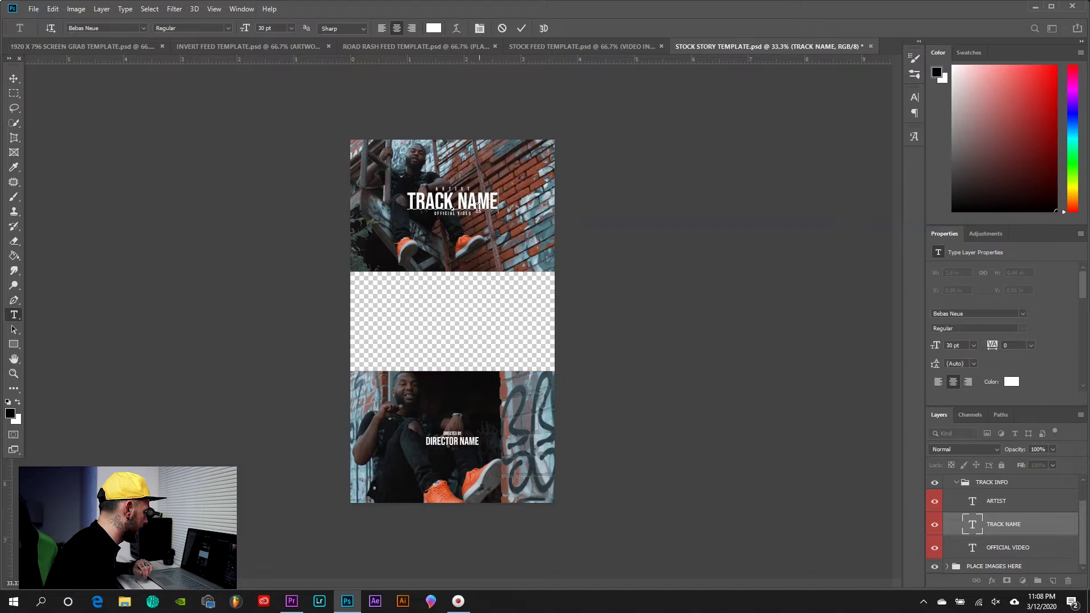
Step: Reselect the TRACK NAME title, examine its font, size, alignment and color properties, and leave text editing
{"action": "left_click_drag", "start_coordinate": [497, 204], "coordinate": [405, 208]}
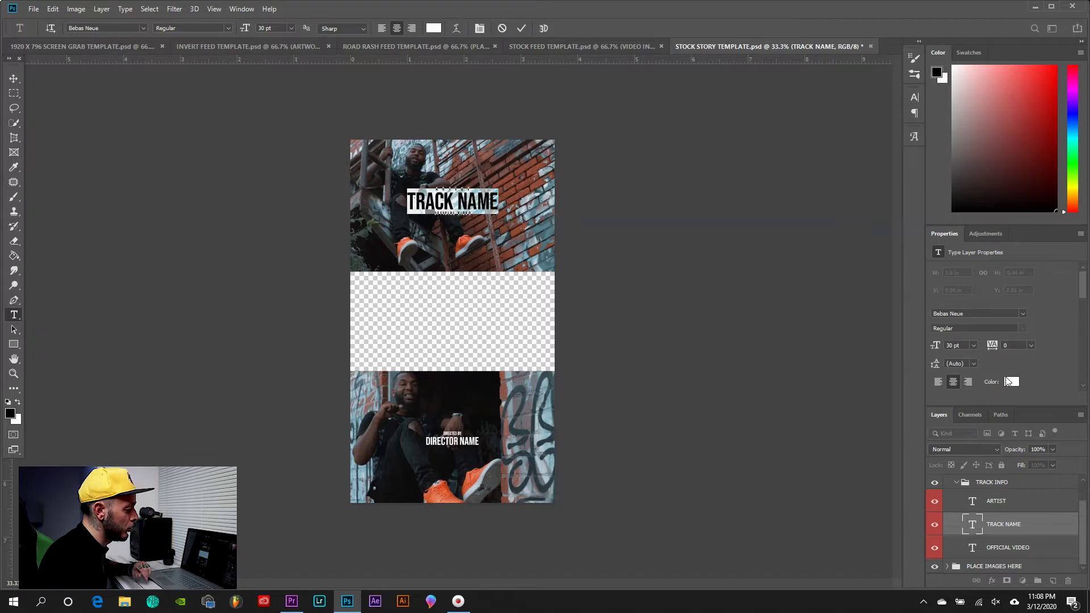
{"action": "left_click_drag", "start_coordinate": [1084, 292], "coordinate": [1082, 308]}
{"action": "scroll", "coordinate": [1084, 318], "scroll_direction": "up", "scroll_amount": 2}
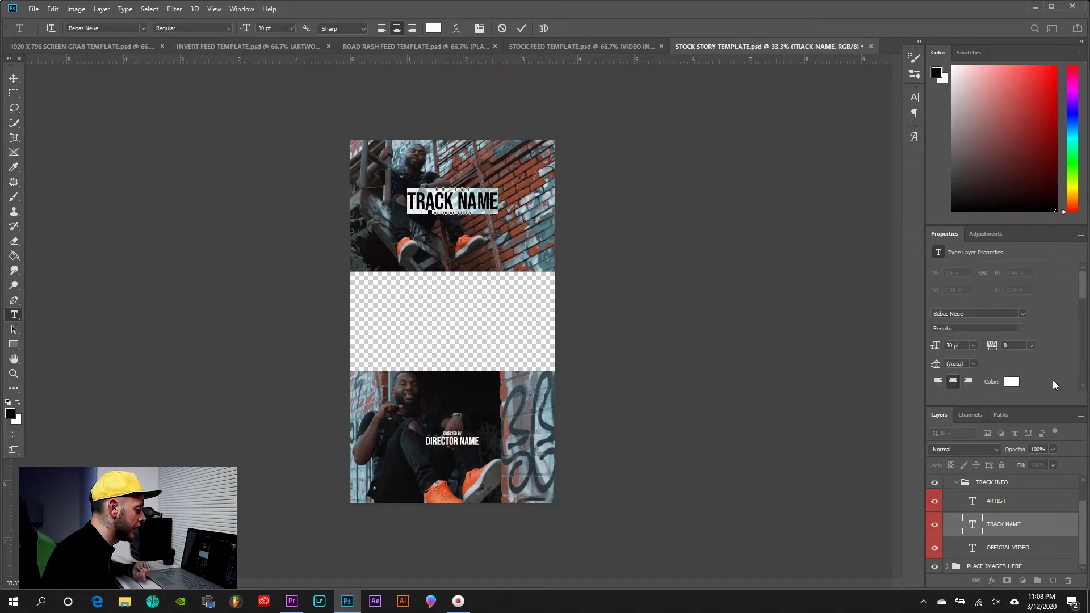
{"action": "left_click", "coordinate": [992, 482]}
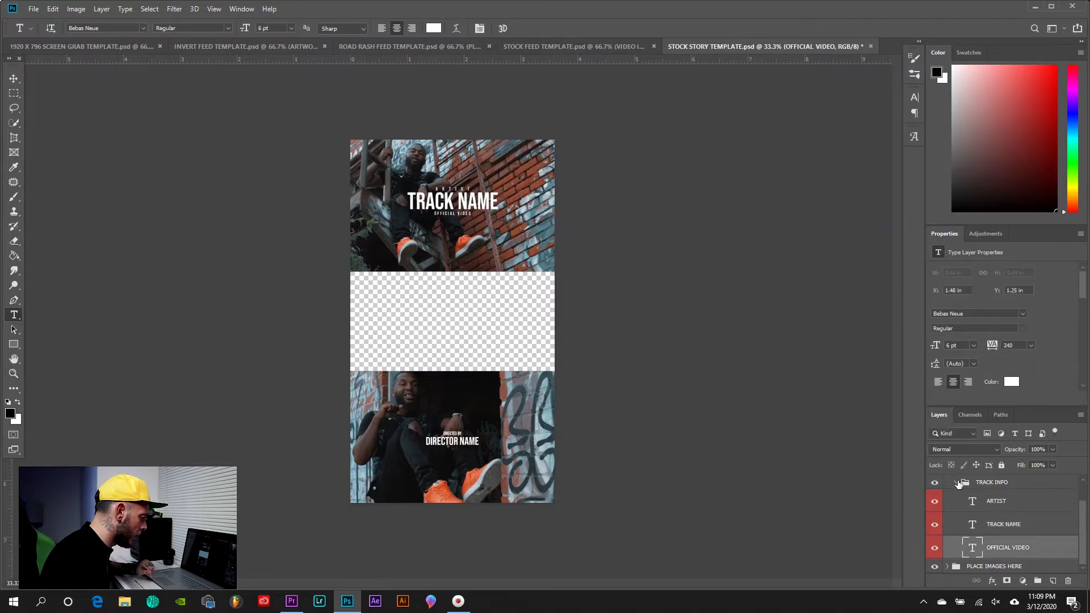
Step: Collapse TRACK INFO and expand DIRECTOR INFO to check its DIRECTED BY and DIRECTOR NAME layers by toggling their visibility
{"action": "left_click", "coordinate": [956, 481]}
{"action": "left_click", "coordinate": [957, 495]}
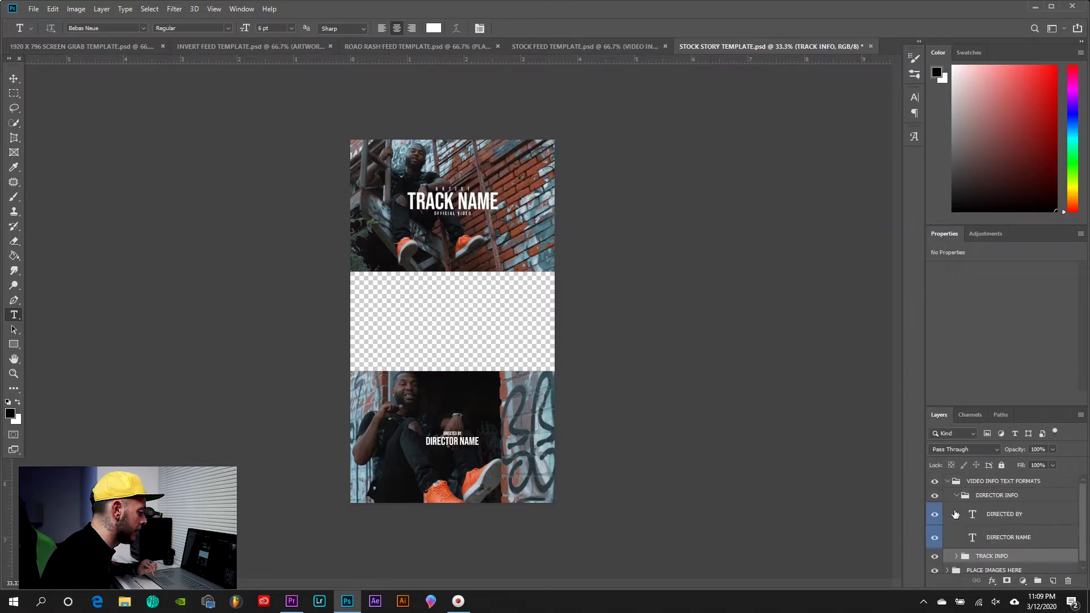
{"action": "left_click", "coordinate": [933, 514]}
{"action": "left_click", "coordinate": [934, 537]}
{"action": "left_click", "coordinate": [935, 538]}
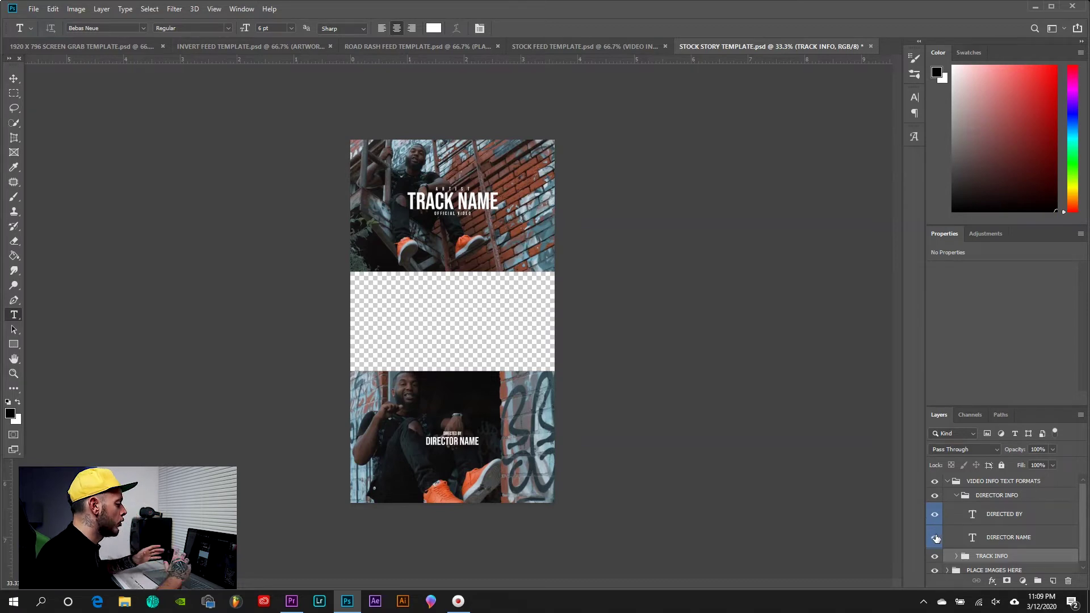
{"action": "left_click", "coordinate": [956, 495]}
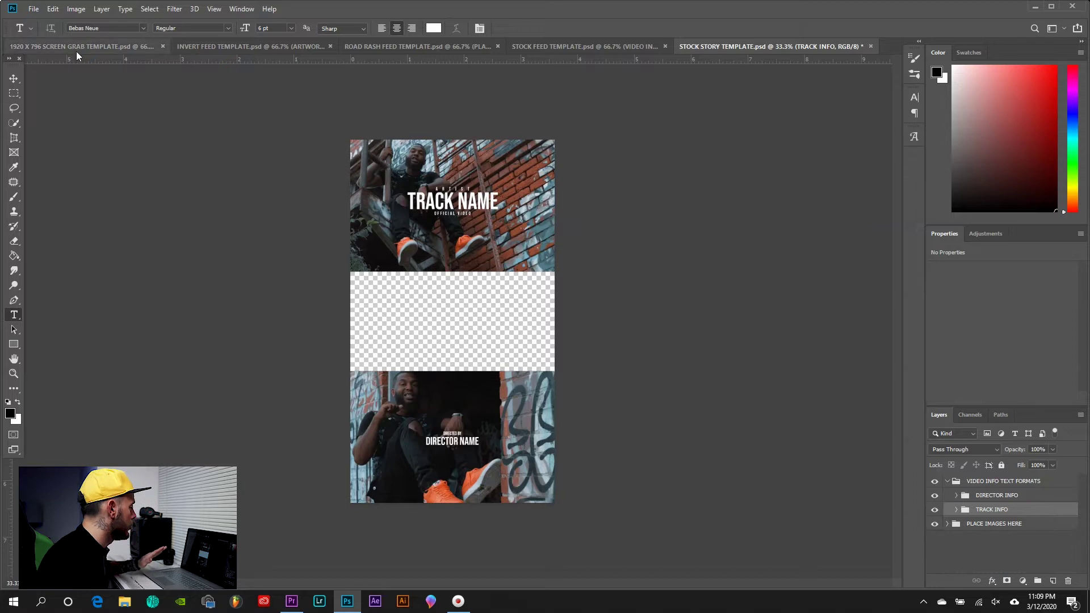
Step: Hide and reshow the DIRECTOR INFO group, and collapse the VIDEO INFO TEXT FORMATS group
{"action": "left_click", "coordinate": [935, 496]}
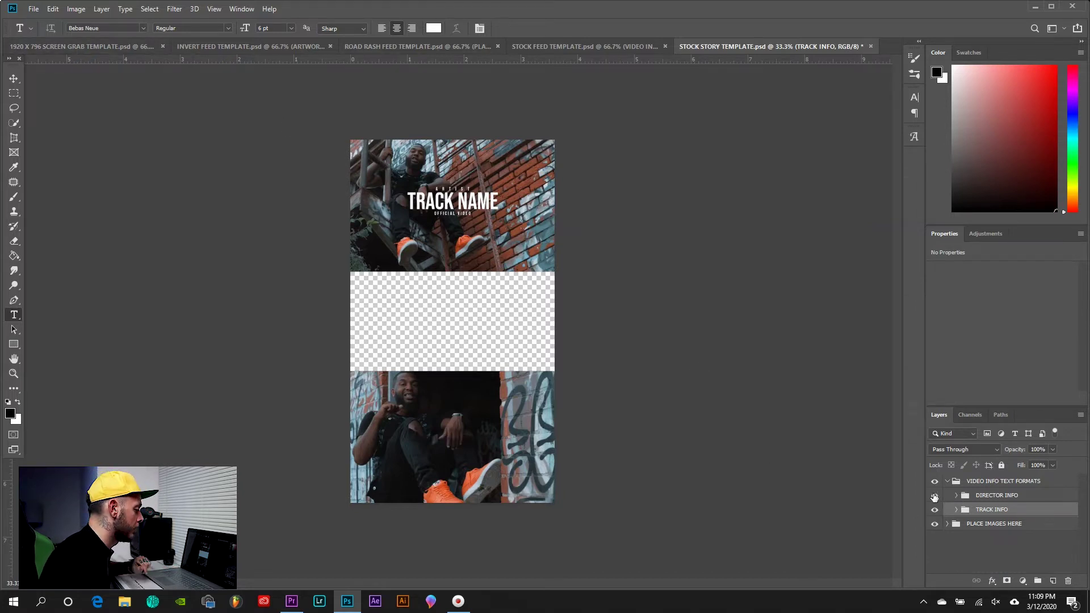
{"action": "left_click", "coordinate": [934, 495]}
{"action": "left_click", "coordinate": [946, 482]}
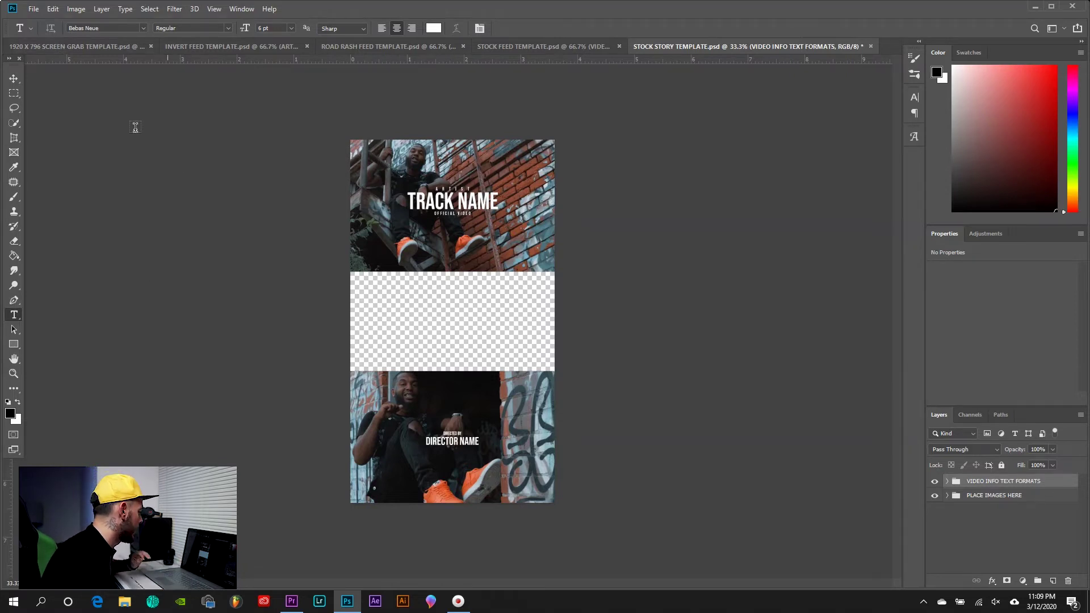
Step: Save the story frame to the Desktop as a PNG named STOCK STORY TEMPLATE with the large file size option
{"action": "left_click", "coordinate": [34, 9]}
{"action": "left_click", "coordinate": [79, 135]}
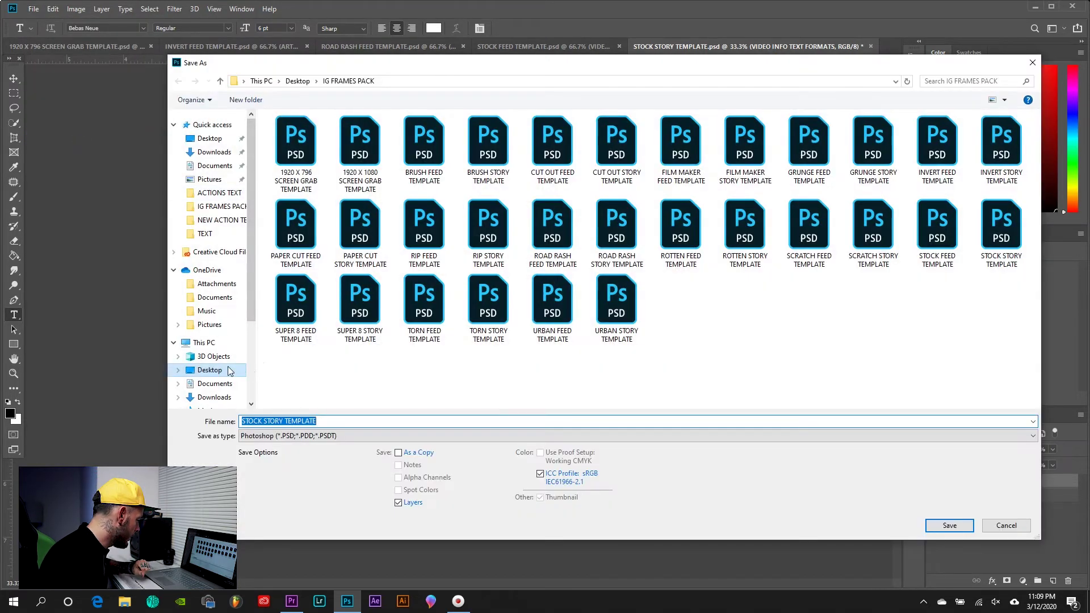
{"action": "left_click", "coordinate": [228, 370]}
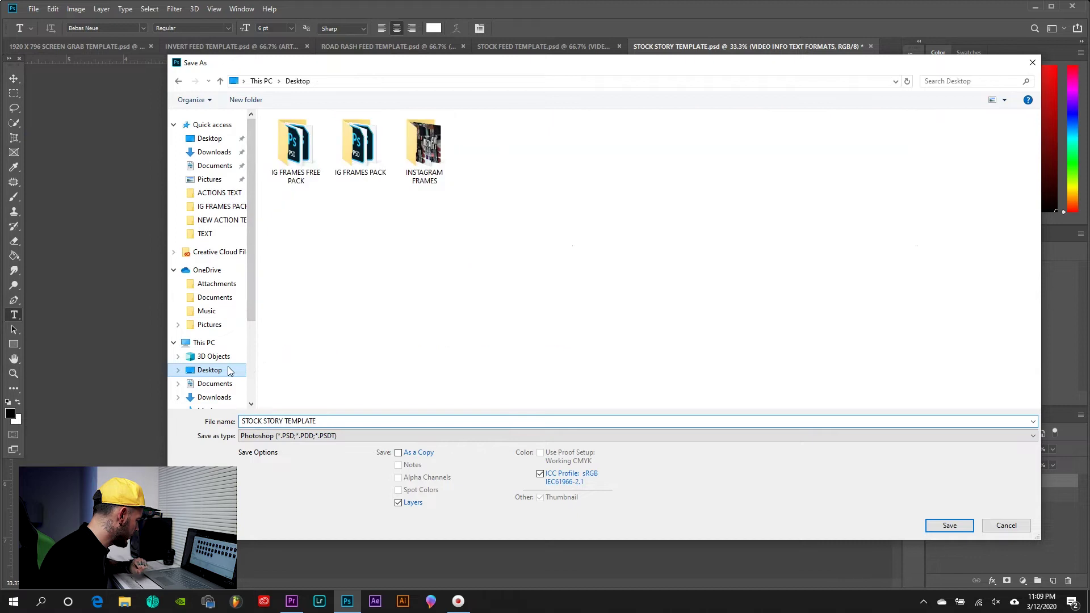
{"action": "left_click", "coordinate": [248, 436]}
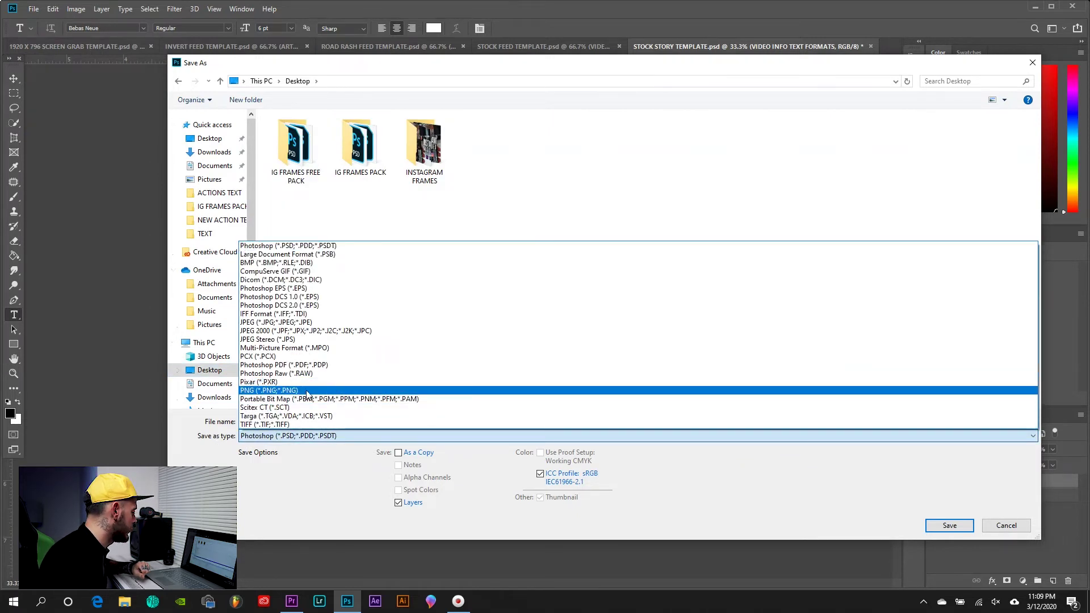
{"action": "left_click", "coordinate": [307, 391]}
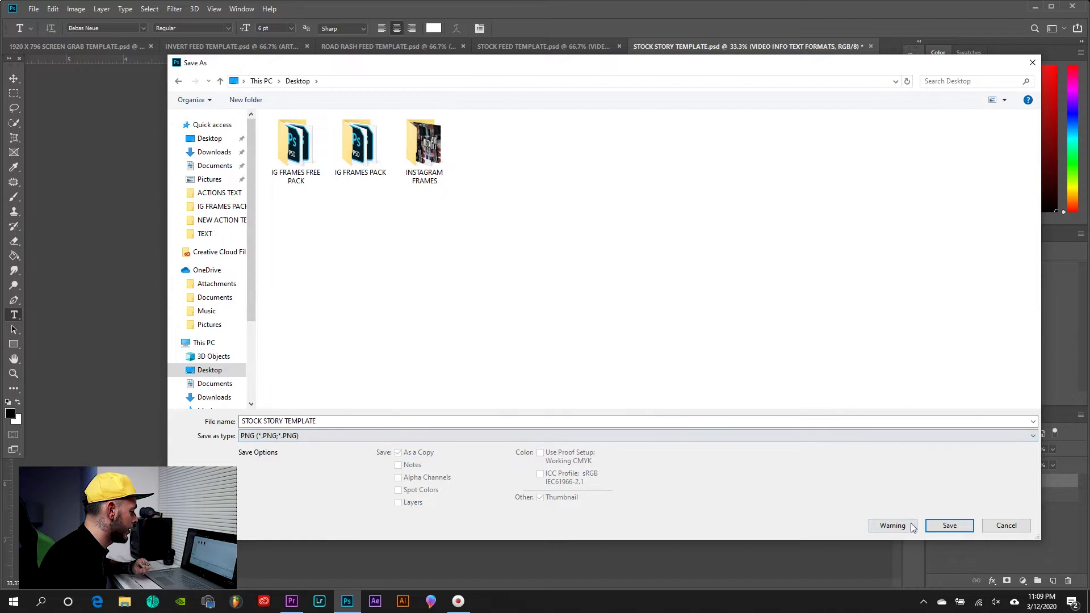
{"action": "left_click", "coordinate": [966, 528]}
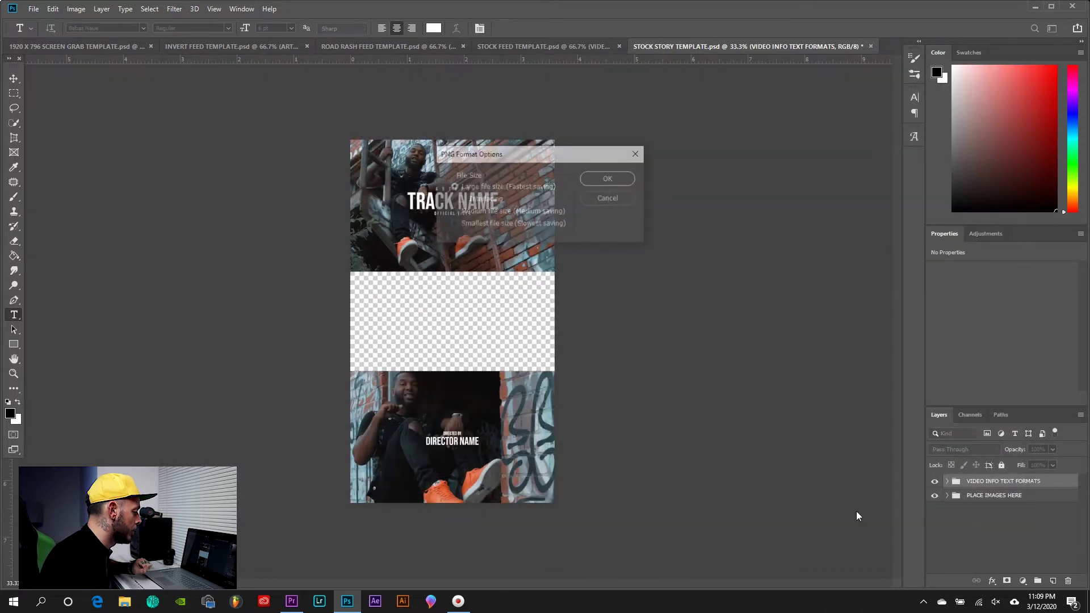
{"action": "left_click", "coordinate": [609, 179]}
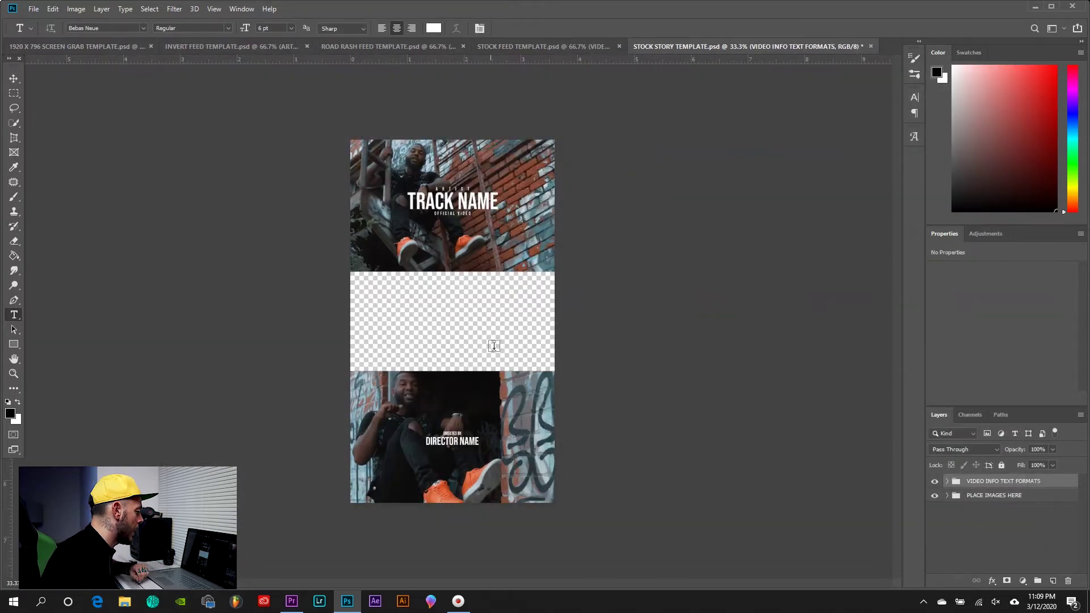
Step: Close STOCK STORY TEMPLATE.psd without saving its changes and bring up STOCK FEED TEMPLATE.psd
{"action": "left_click", "coordinate": [871, 46]}
{"action": "left_click", "coordinate": [555, 226]}
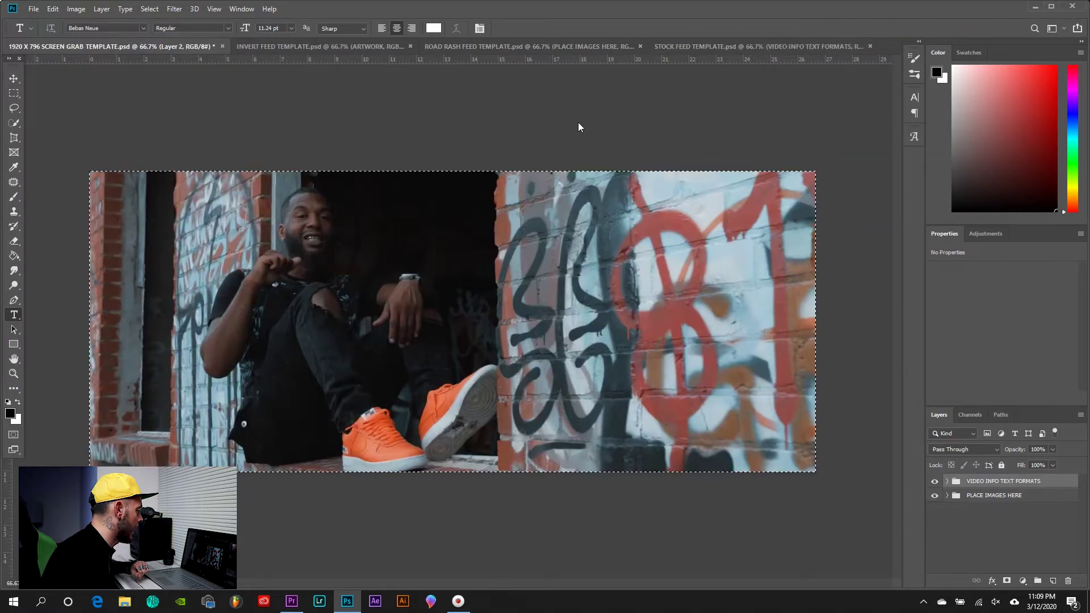
{"action": "left_click", "coordinate": [741, 47]}
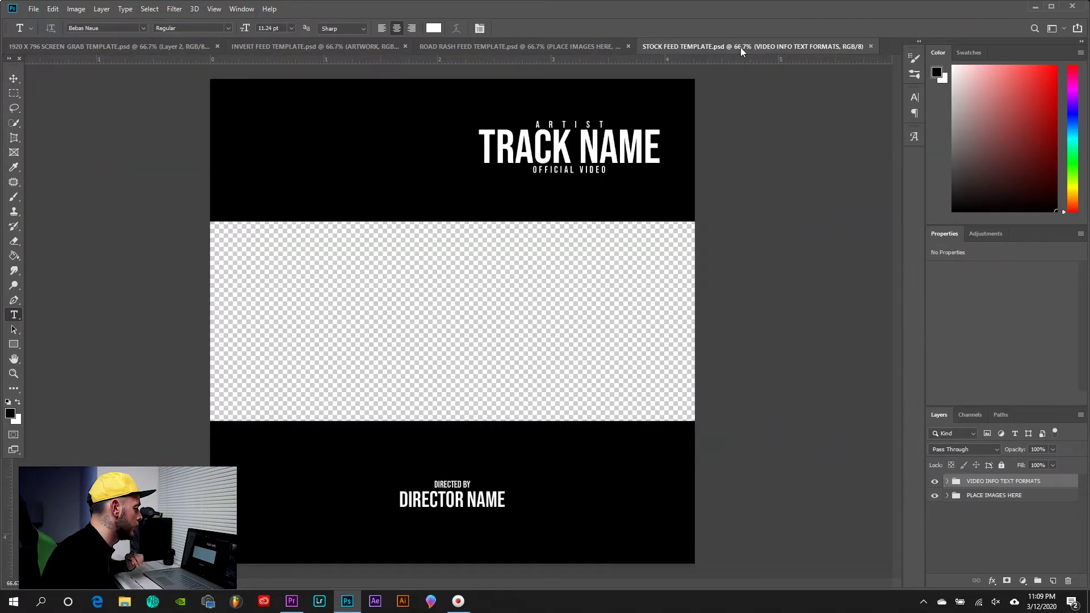
Step: Hide Layer 2 and copy Layer 1's image in the screen grab template, and paste it above TOP GUIDELINE in STOCK FEED TEMPLATE
{"action": "left_click", "coordinate": [114, 50]}
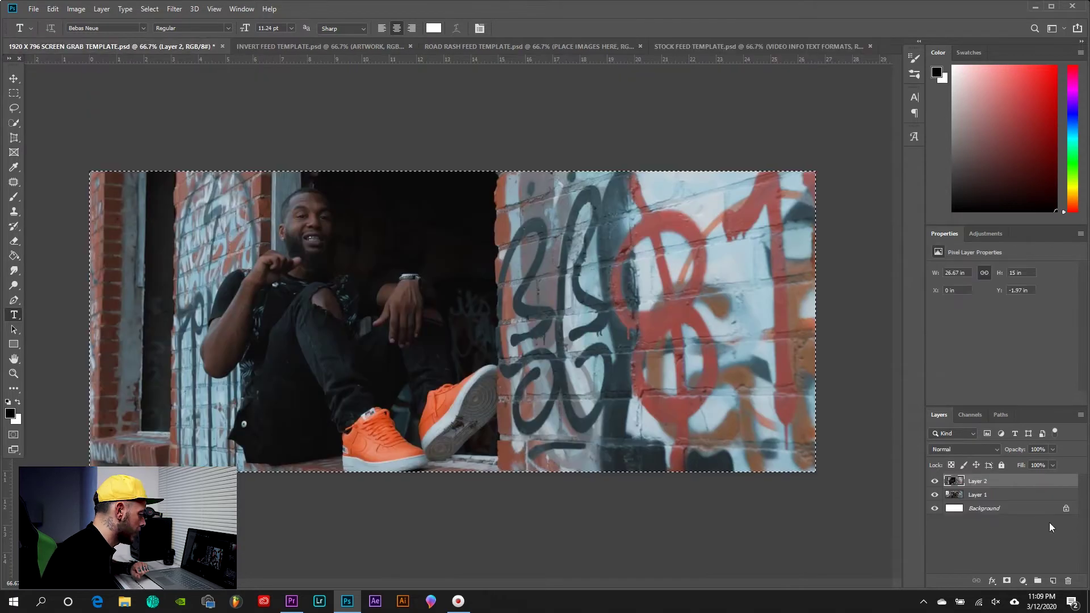
{"action": "left_click", "coordinate": [934, 480]}
{"action": "left_click", "coordinate": [969, 496]}
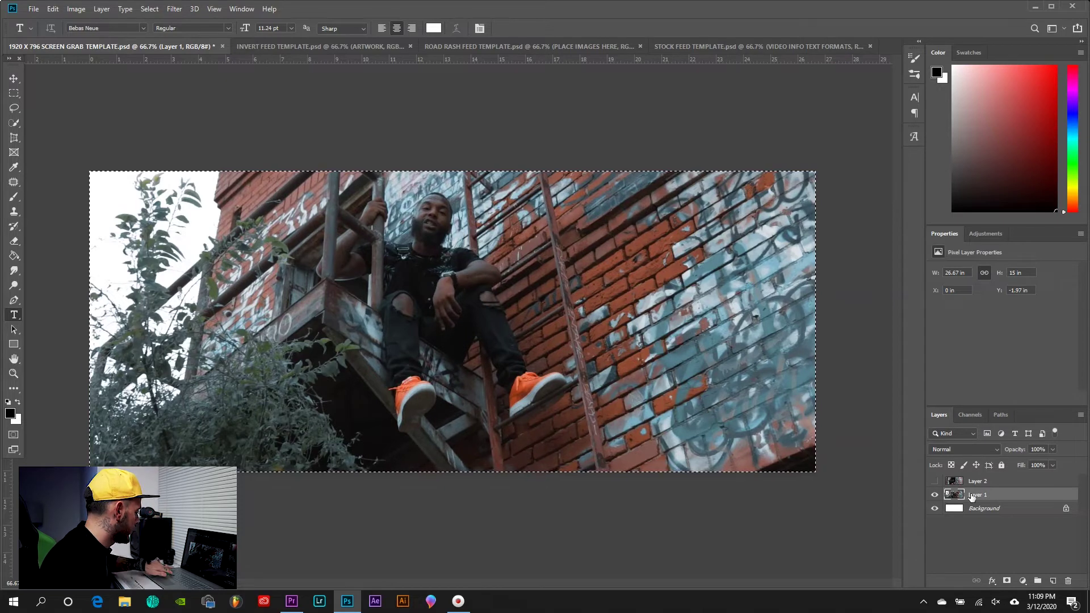
{"action": "left_click", "coordinate": [774, 47]}
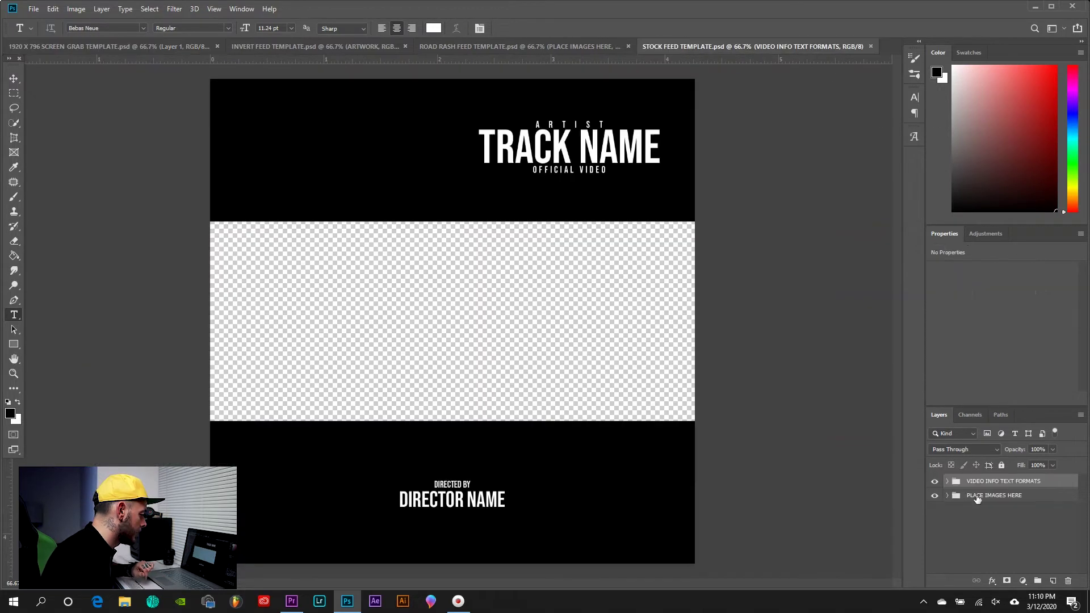
{"action": "left_click", "coordinate": [976, 498]}
{"action": "left_click", "coordinate": [947, 495]}
{"action": "left_click", "coordinate": [1016, 520]}
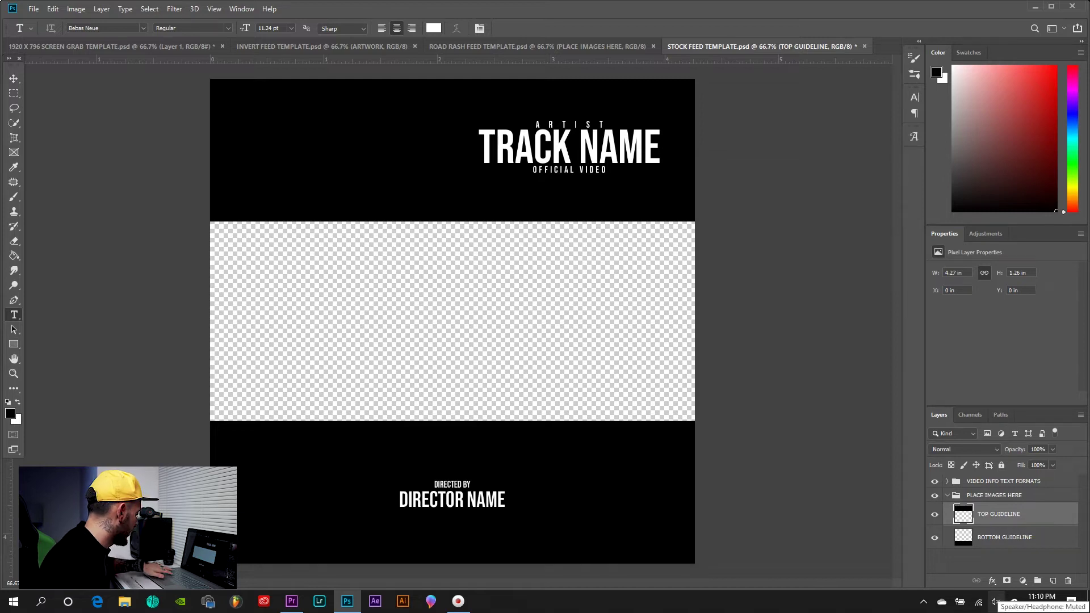
{"action": "key", "text": "ctrl+v"}
Step: Scale the pasted Layer 1 image to about 5.9 × 2.45 in, position it over the upper black section and commit the transform
{"action": "key", "text": "ctrl+t"}
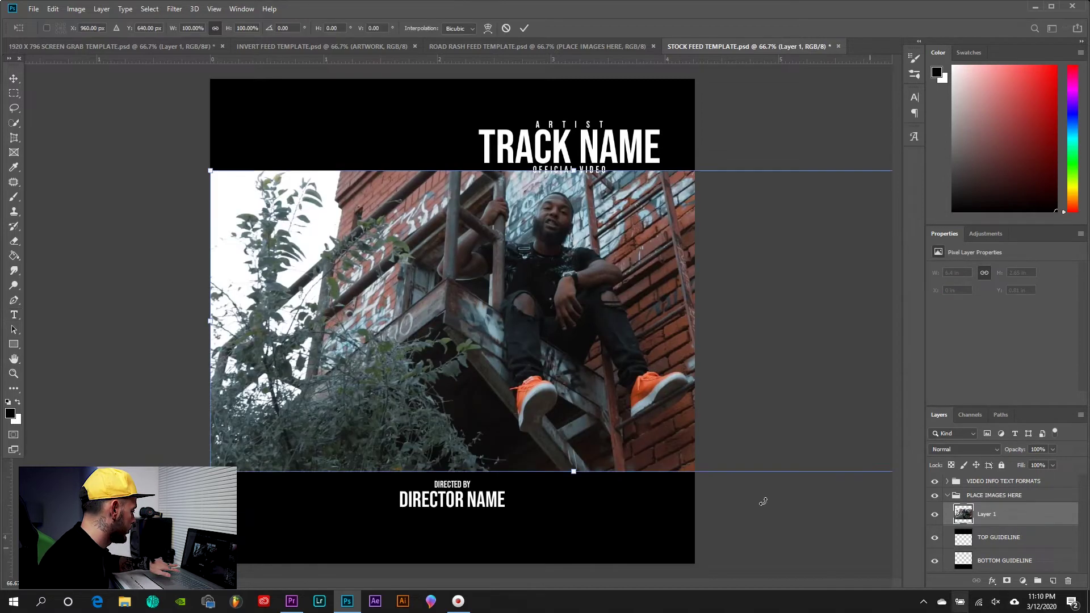
{"action": "left_click_drag", "start_coordinate": [594, 311], "coordinate": [434, 304]}
{"action": "left_click_drag", "start_coordinate": [781, 315], "coordinate": [720, 314]}
{"action": "left_click_drag", "start_coordinate": [650, 320], "coordinate": [627, 215]}
{"action": "key", "text": "t"}
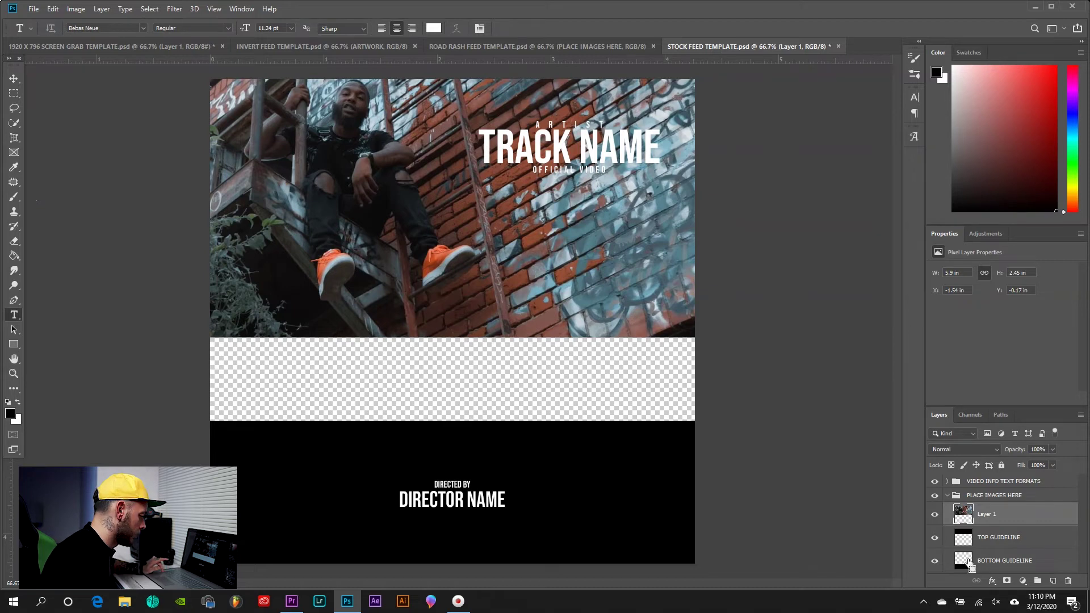
Step: Trim Layer 1 to the TOP GUIDELINE shape by loading the guideline as a selection, inverting it, deleting the excess and deselecting
{"action": "left_click", "coordinate": [963, 541], "text": "ctrl"}
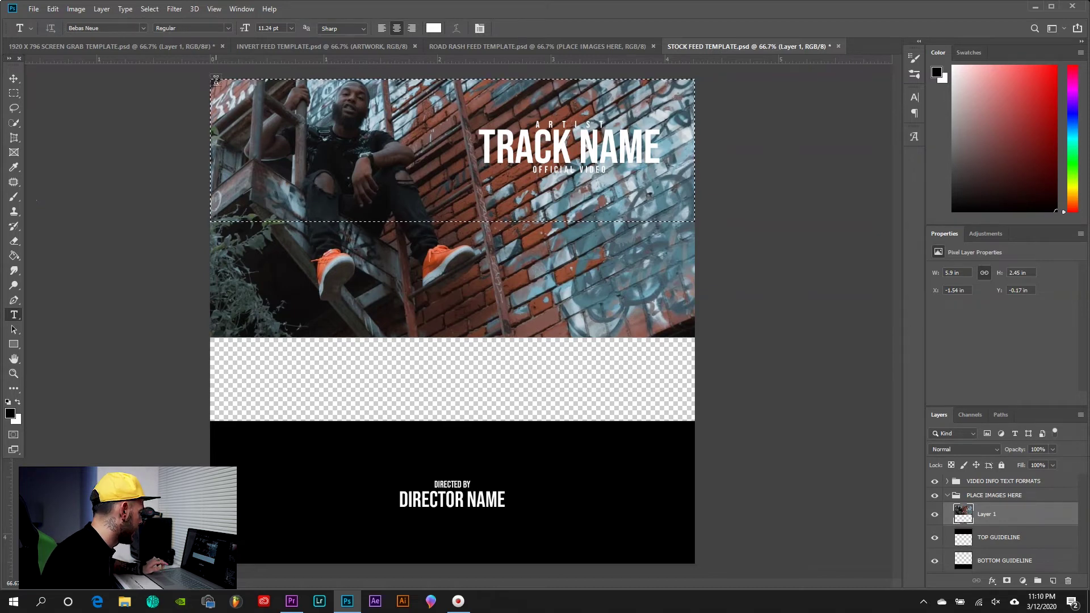
{"action": "left_click", "coordinate": [150, 8]}
{"action": "left_click", "coordinate": [165, 52]}
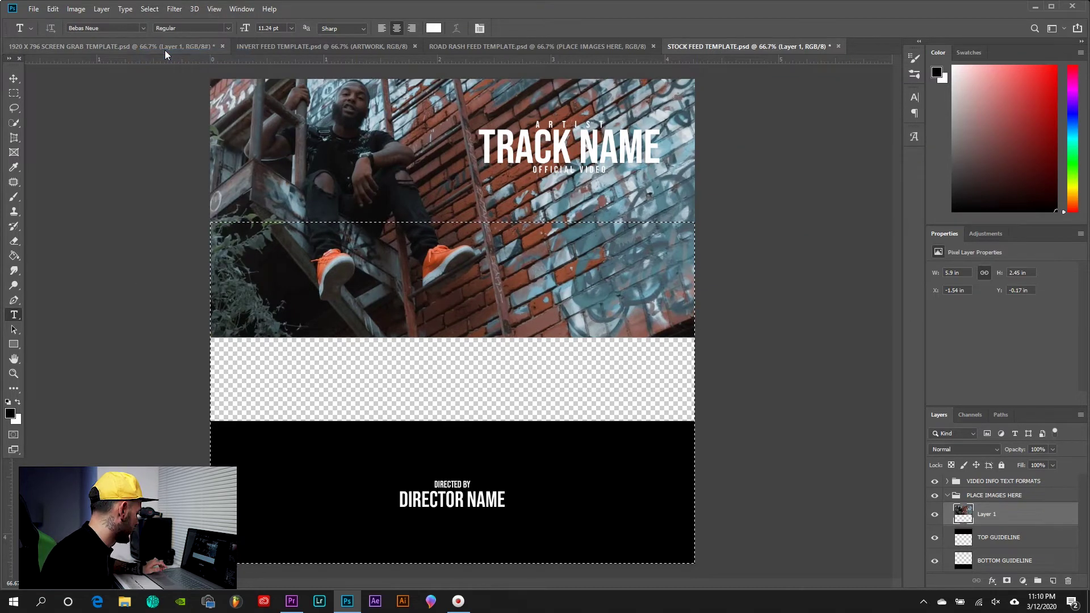
{"action": "key", "text": "Delete"}
{"action": "key", "text": "ctrl+d"}
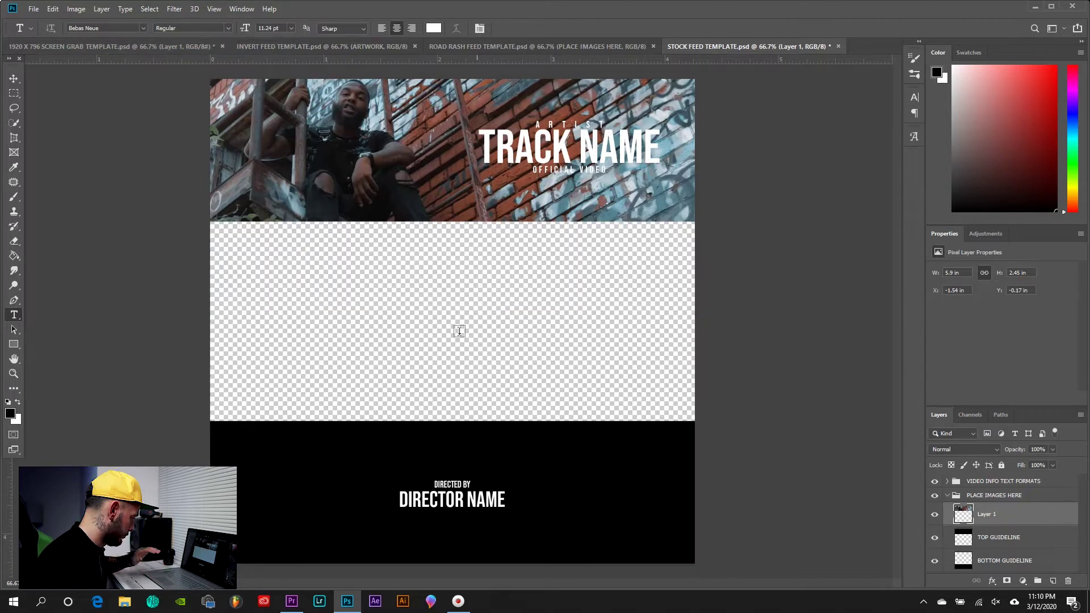
Step: Switch to the Rectangular Marquee tool, then show and copy Layer 2's image in the 1920 X 796 screen grab template
{"action": "left_click", "coordinate": [14, 94]}
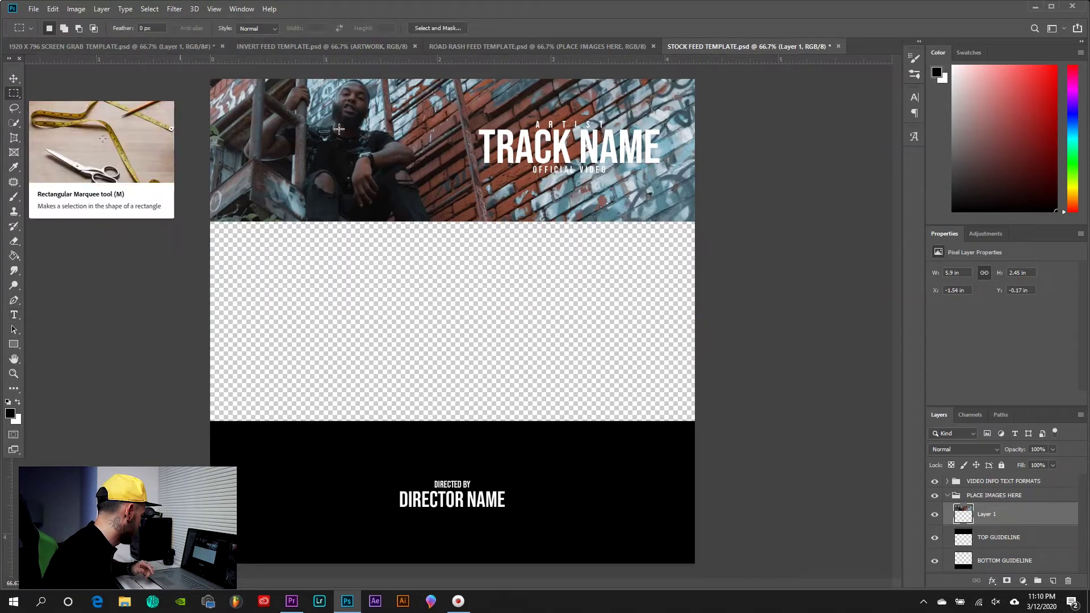
{"action": "left_click", "coordinate": [144, 50]}
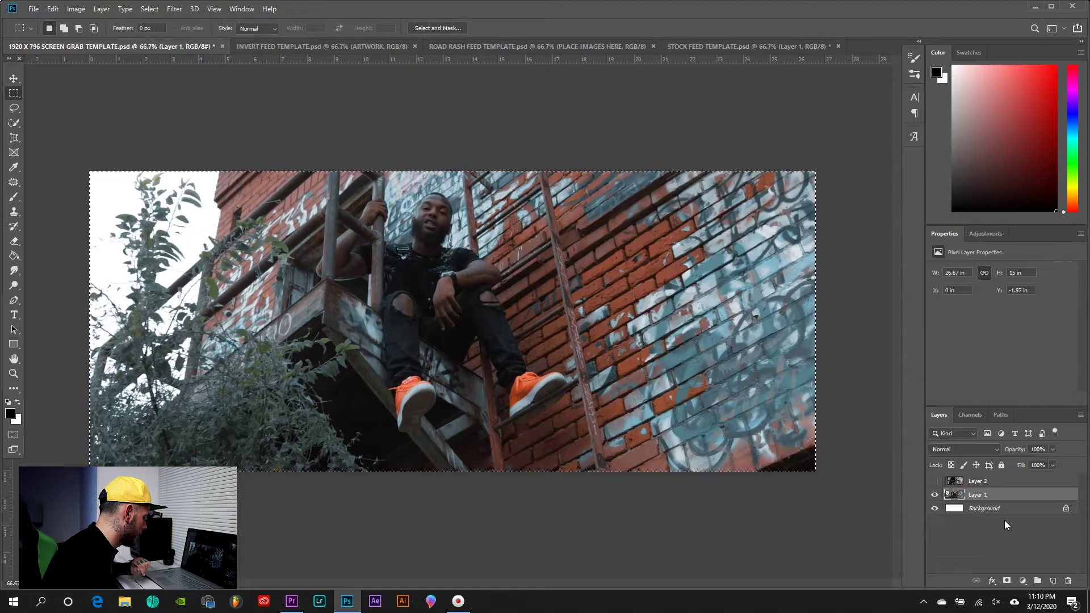
{"action": "left_click", "coordinate": [977, 481]}
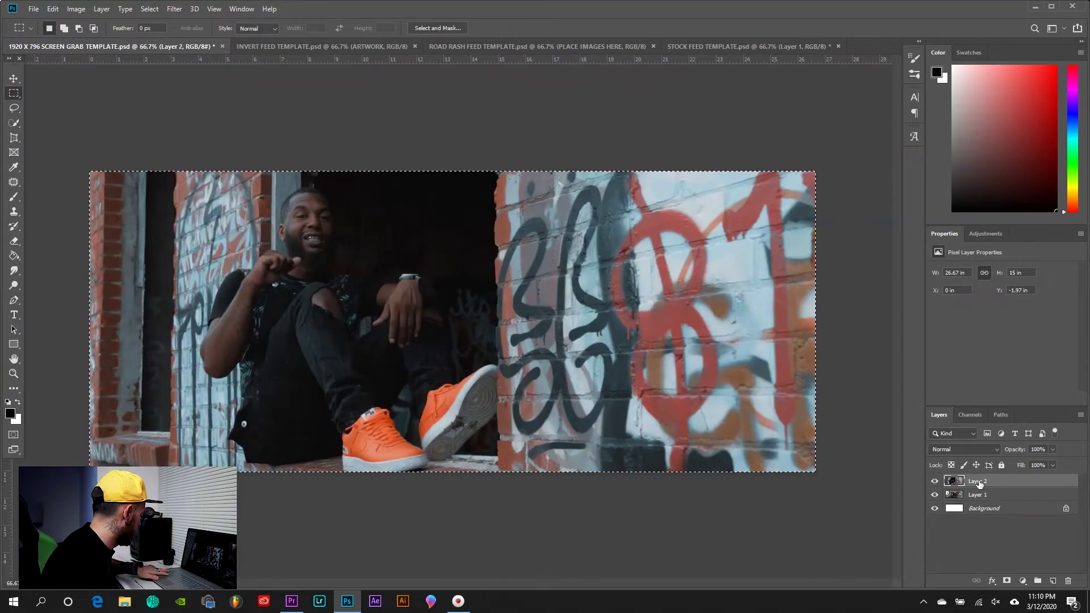
{"action": "key", "text": "ctrl+c"}
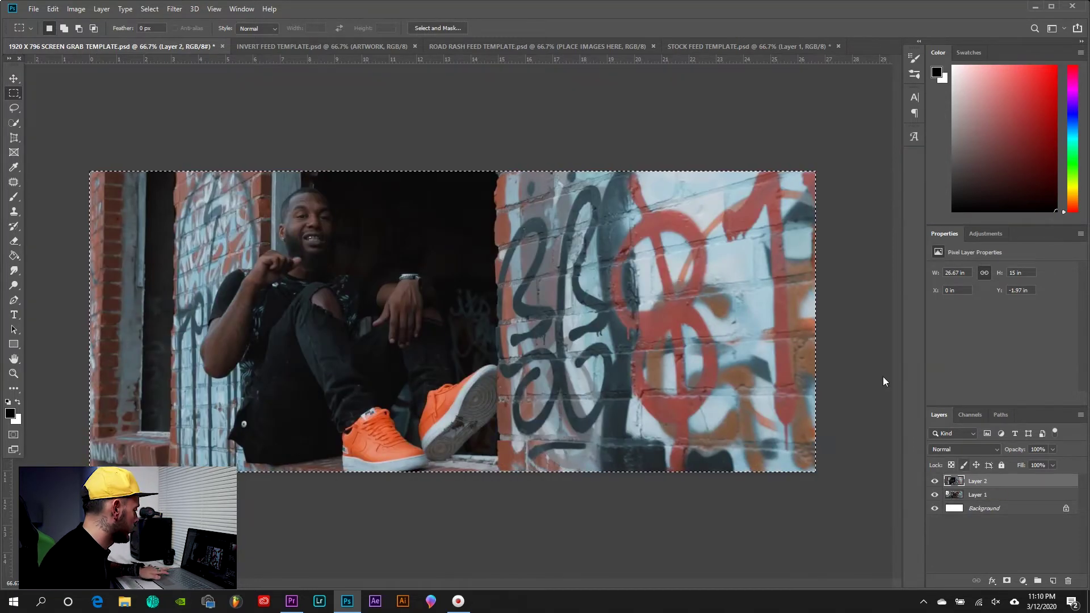
Step: Paste the copied Layer 2 image into STOCK FEED TEMPLATE, scale it to about 4.64 × 1.92 in and position it over the lower black section
{"action": "left_click", "coordinate": [727, 48]}
{"action": "key", "text": "ctrl+v"}
{"action": "key", "text": "ctrl+t"}
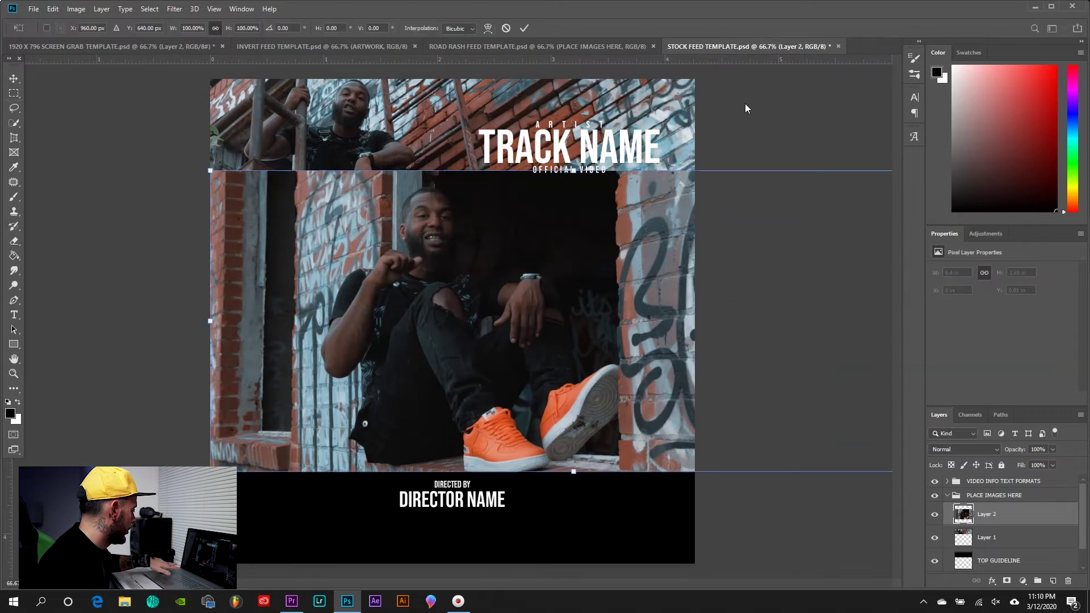
{"action": "left_click_drag", "start_coordinate": [542, 267], "coordinate": [478, 470]}
{"action": "left_click_drag", "start_coordinate": [726, 525], "coordinate": [694, 525]}
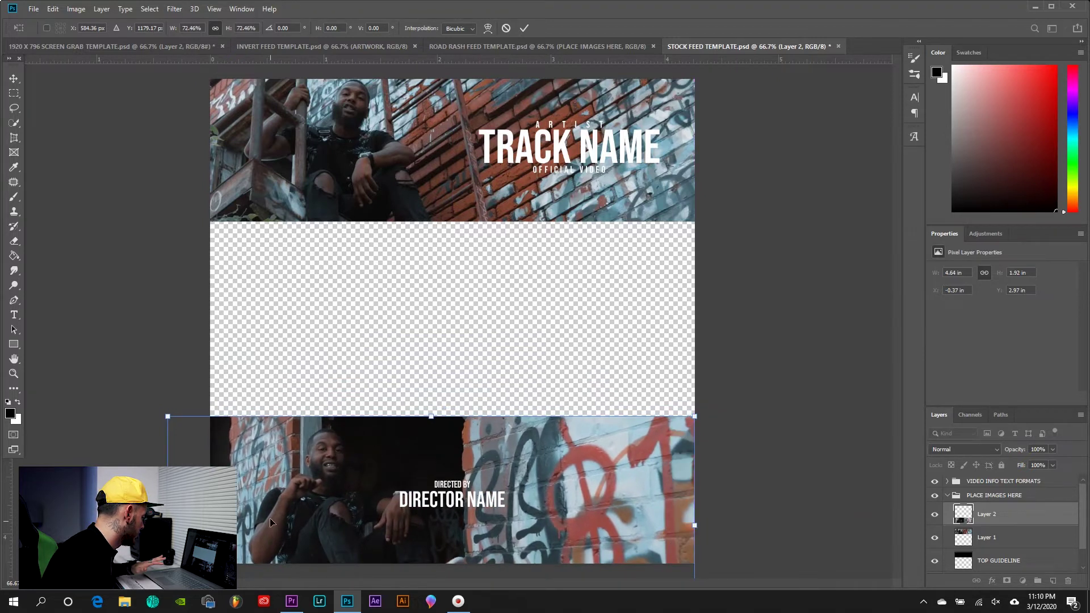
{"action": "left_click_drag", "start_coordinate": [270, 519], "coordinate": [270, 516]}
{"action": "key", "text": "m"}
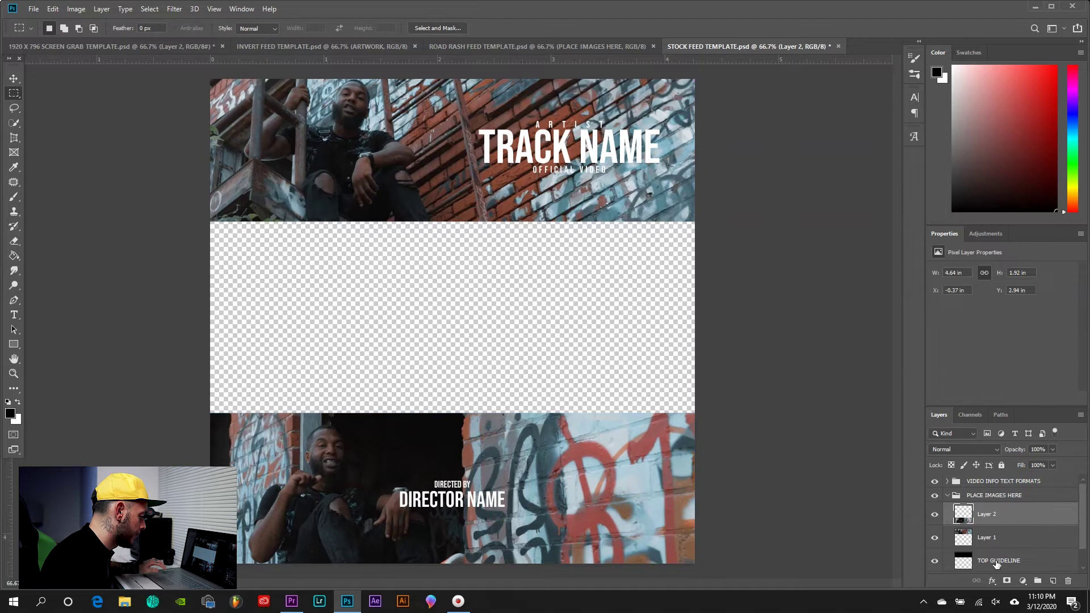
Step: Trim Layer 2 to the BOTTOM GUIDELINE shape by loading it as a selection, inverting and deleting the excess, and collapse the PLACE IMAGES HERE group
{"action": "scroll", "coordinate": [996, 563], "scroll_direction": "down", "scroll_amount": 1}
{"action": "left_click", "coordinate": [963, 564], "text": "ctrl"}
{"action": "left_click", "coordinate": [150, 10]}
{"action": "left_click", "coordinate": [168, 55]}
{"action": "key", "text": "Delete"}
{"action": "key", "text": "ctrl+d"}
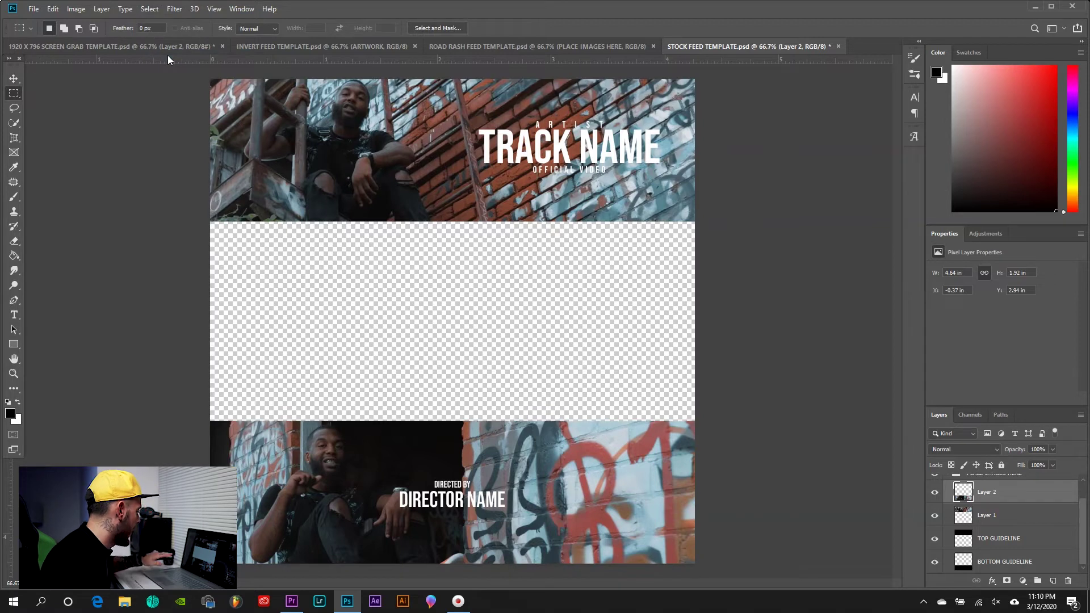
{"action": "scroll", "coordinate": [953, 504], "scroll_direction": "up", "scroll_amount": 1}
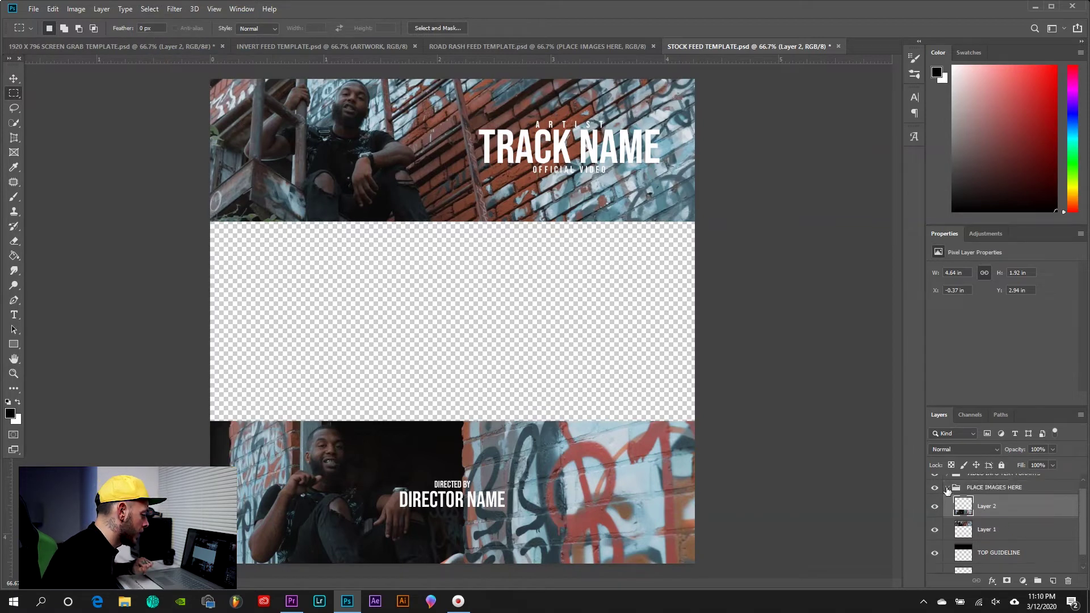
{"action": "left_click", "coordinate": [947, 489]}
Step: Save the stock feed frame to the Desktop as PNG STOCK FEED TEMPLATE and close the document without saving changes to the PSD
{"action": "left_click", "coordinate": [34, 9]}
{"action": "left_click", "coordinate": [57, 140]}
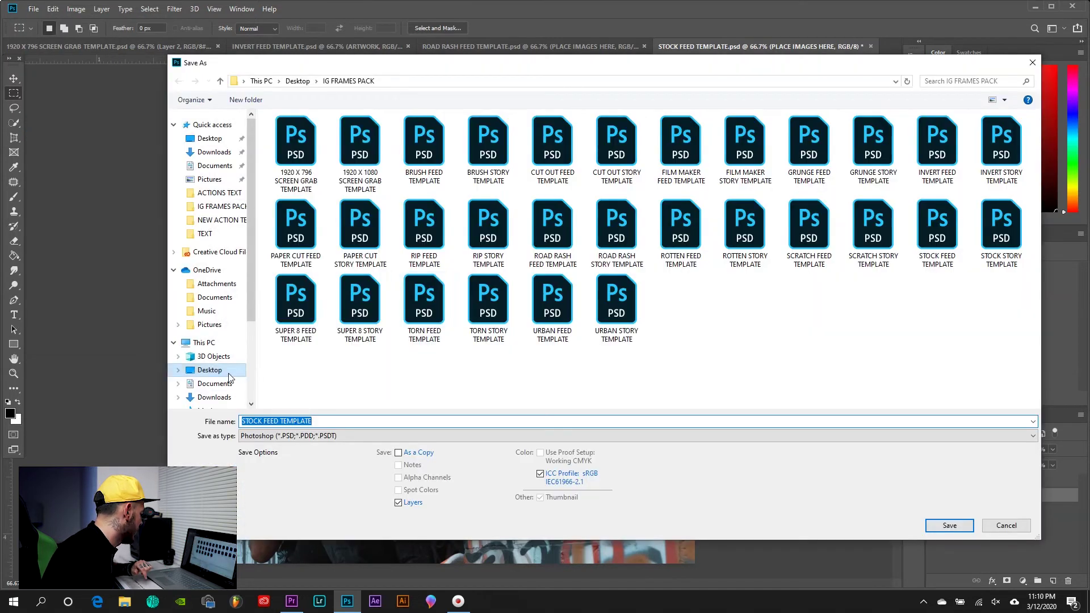
{"action": "left_click", "coordinate": [229, 370]}
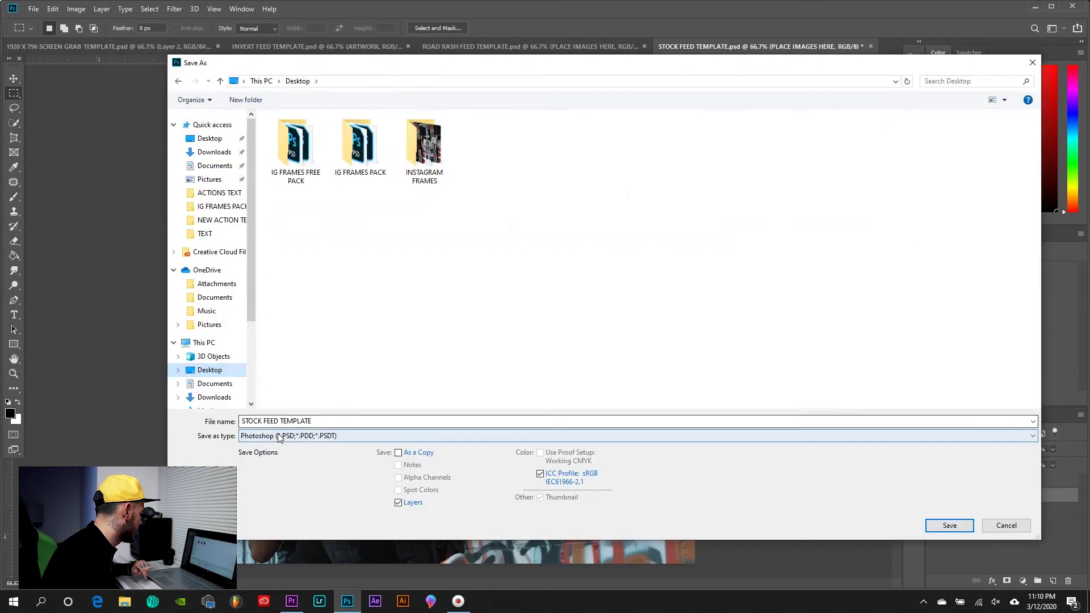
{"action": "left_click", "coordinate": [279, 436]}
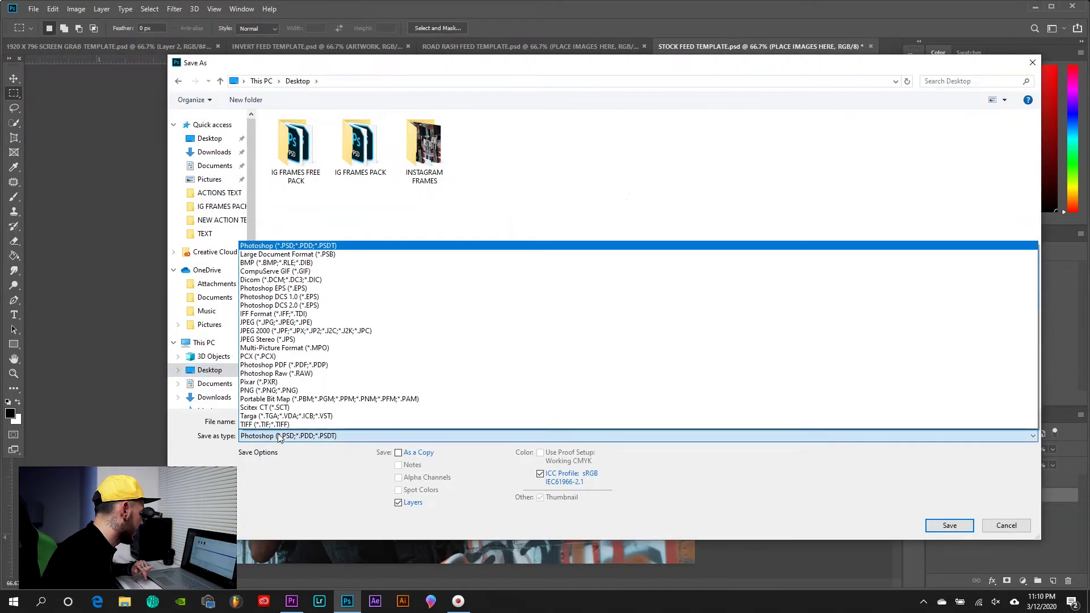
{"action": "left_click", "coordinate": [269, 390]}
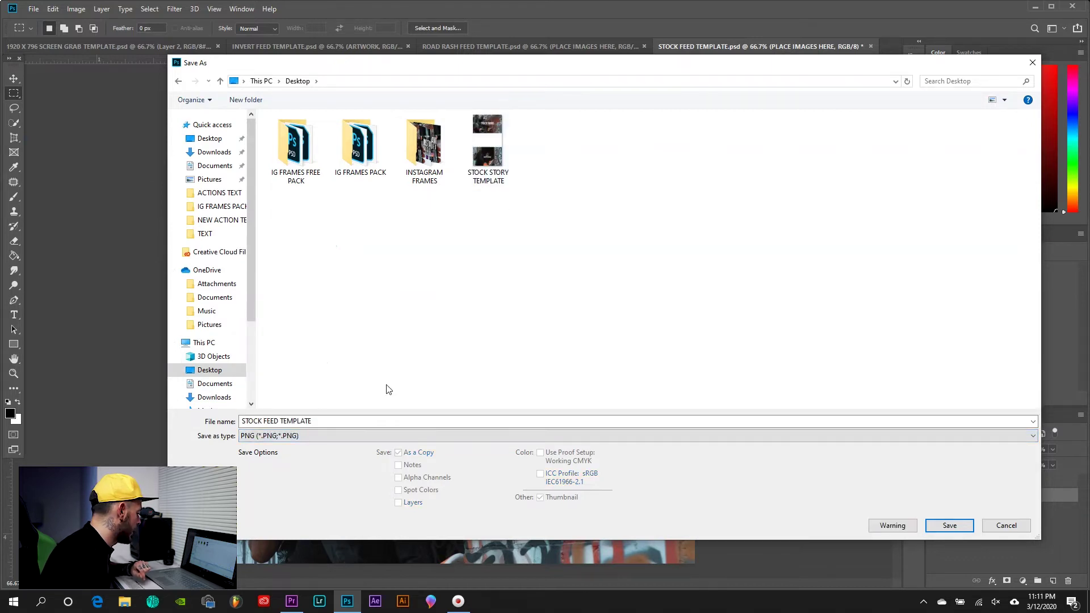
{"action": "left_click", "coordinate": [948, 525]}
{"action": "left_click", "coordinate": [608, 179]}
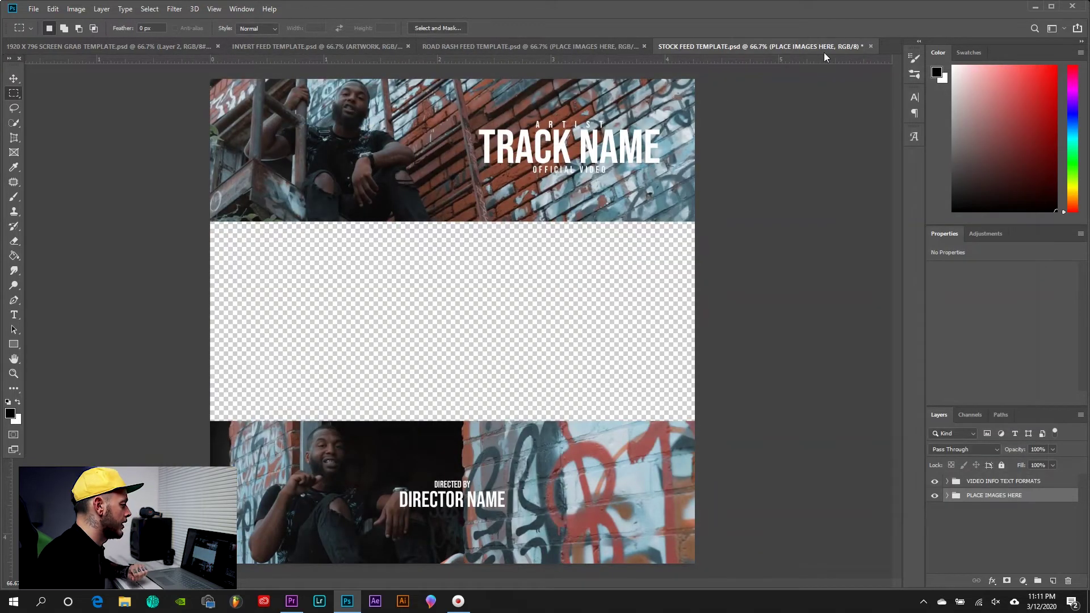
{"action": "left_click", "coordinate": [870, 48]}
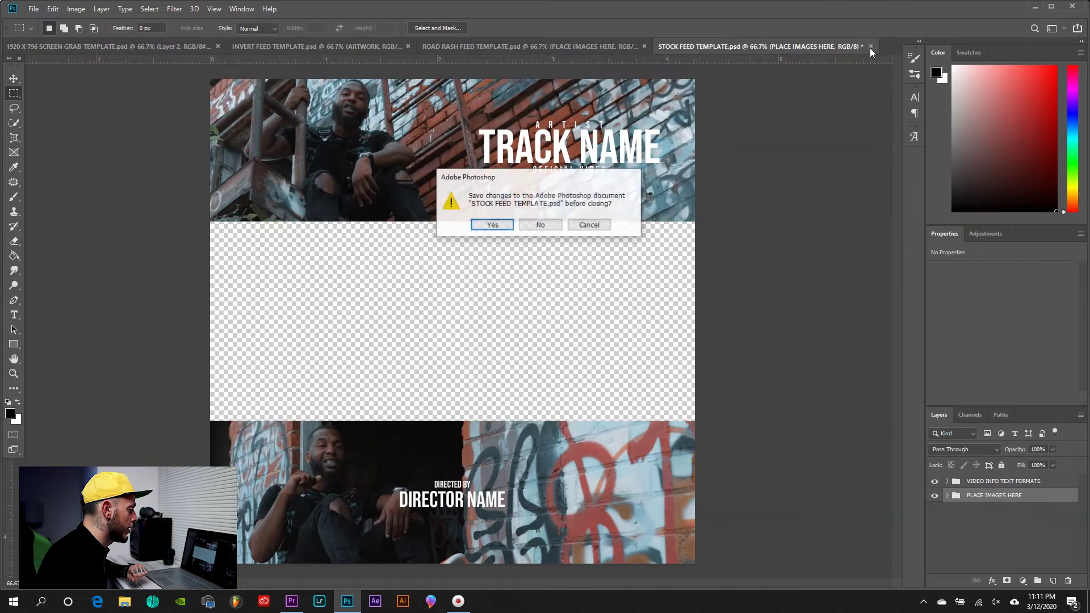
{"action": "left_click", "coordinate": [539, 225]}
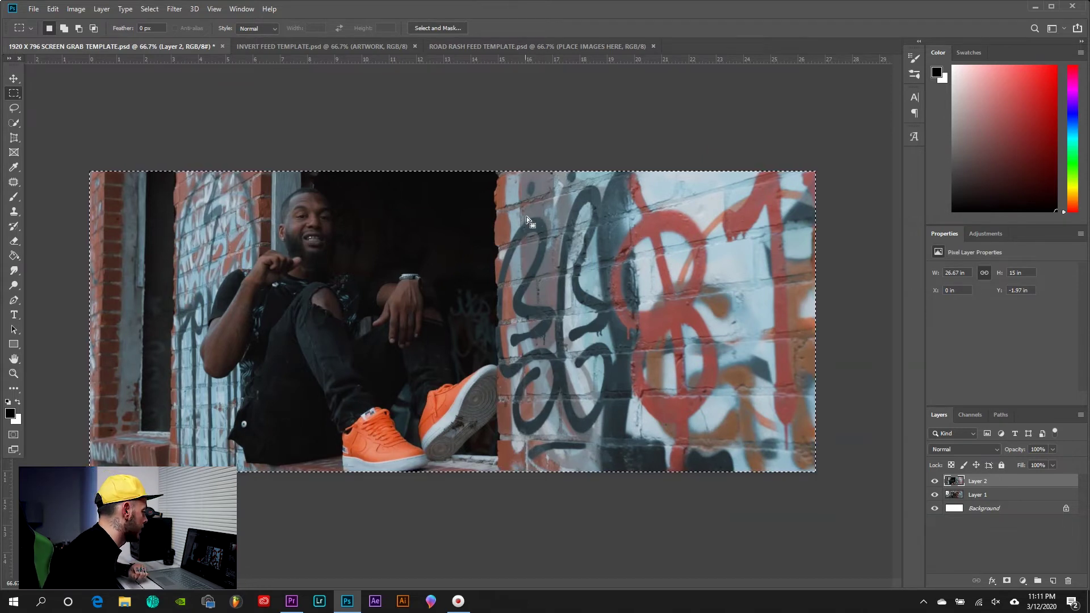
Step: Examine the ARTWORK and PLACE IMAGES HERE groups in ROAD RASH FEED TEMPLATE, toggling the GUIDELINE layer's visibility to inspect the artwork texture
{"action": "left_click", "coordinate": [466, 49]}
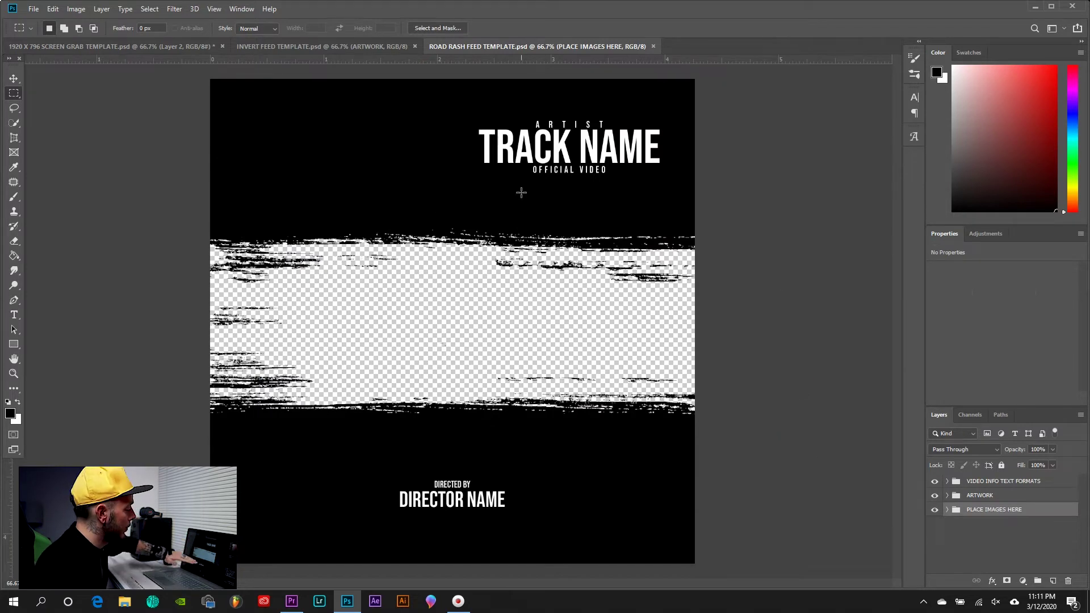
{"action": "left_click", "coordinate": [947, 510]}
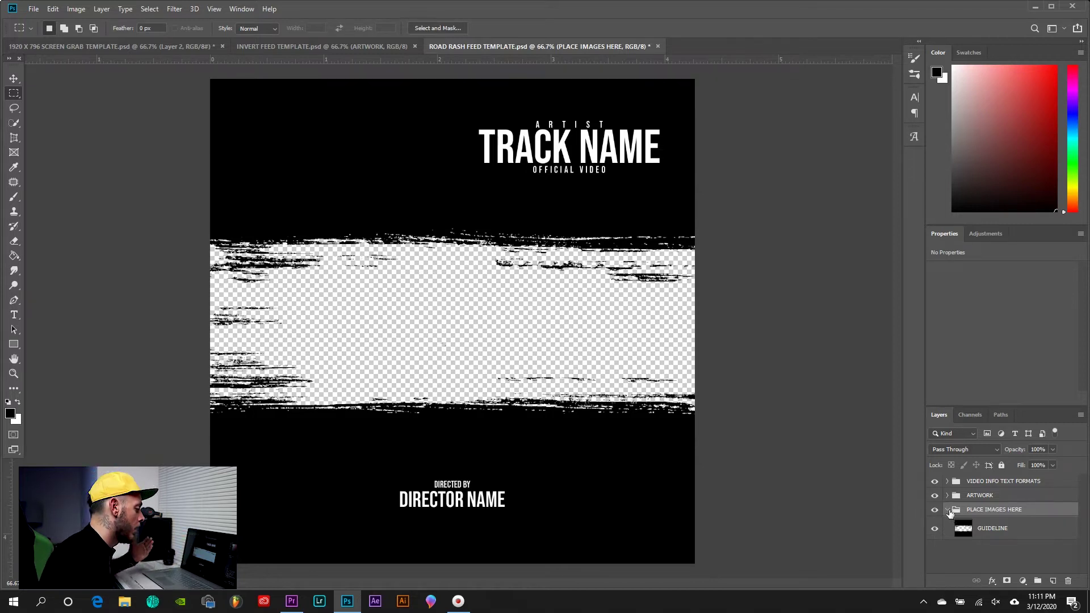
{"action": "left_click", "coordinate": [947, 495]}
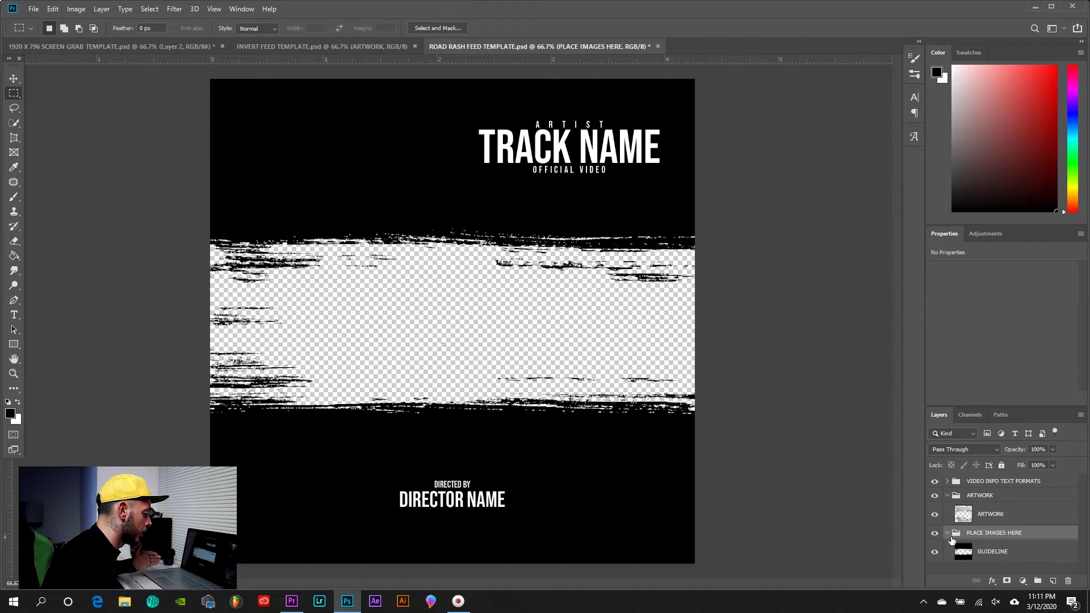
{"action": "left_click", "coordinate": [934, 554]}
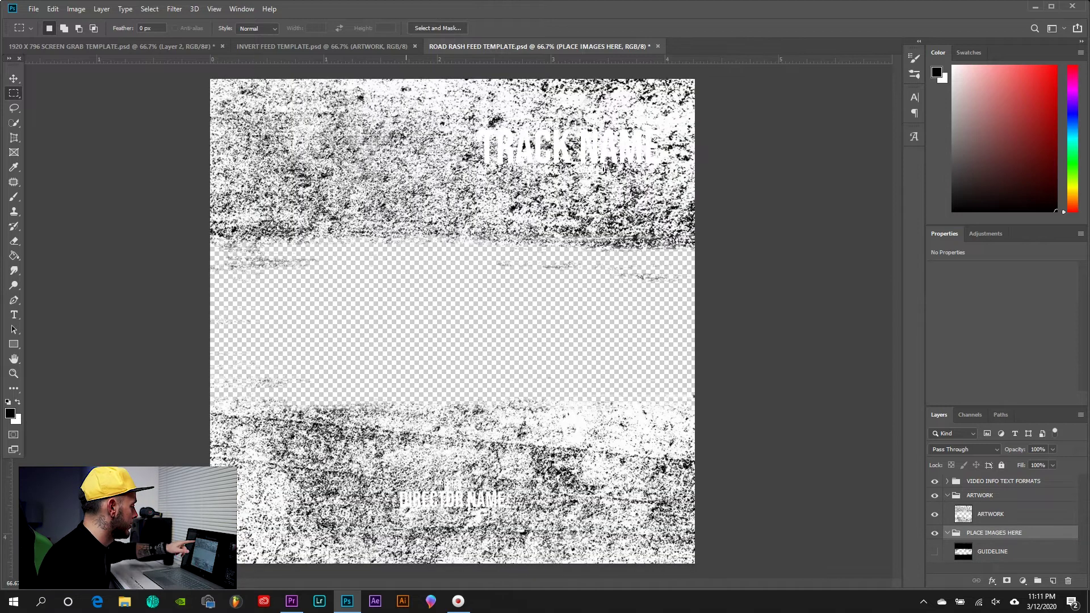
{"action": "left_click", "coordinate": [934, 552]}
{"action": "left_click", "coordinate": [947, 495]}
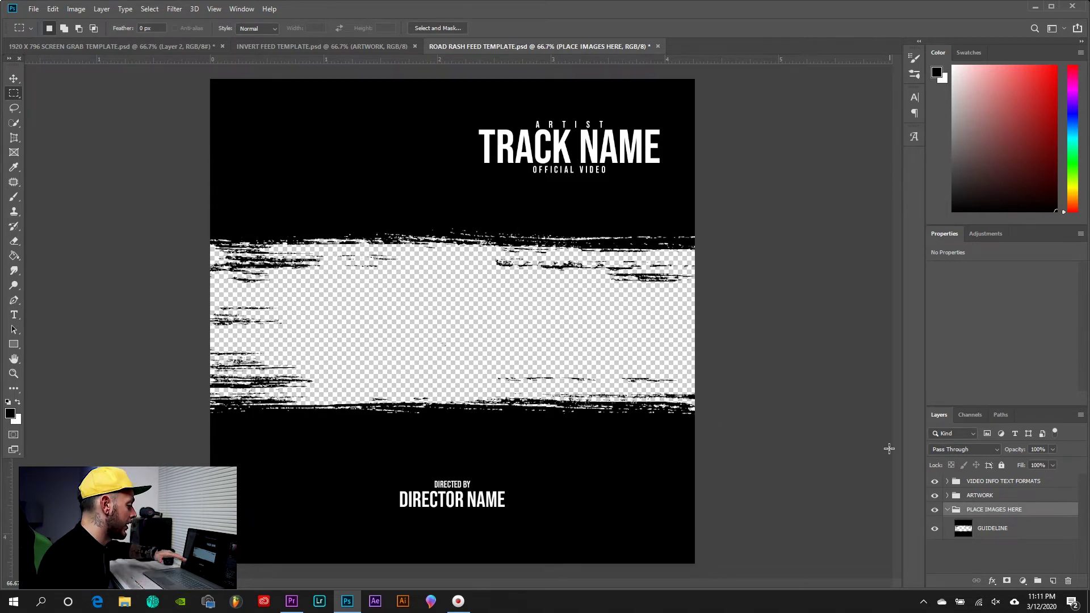
Step: Hide Layer 2 and copy Layer 1's image in the screen grab template, and paste it above GUIDELINE in ROAD RASH FEED TEMPLATE
{"action": "left_click", "coordinate": [110, 45]}
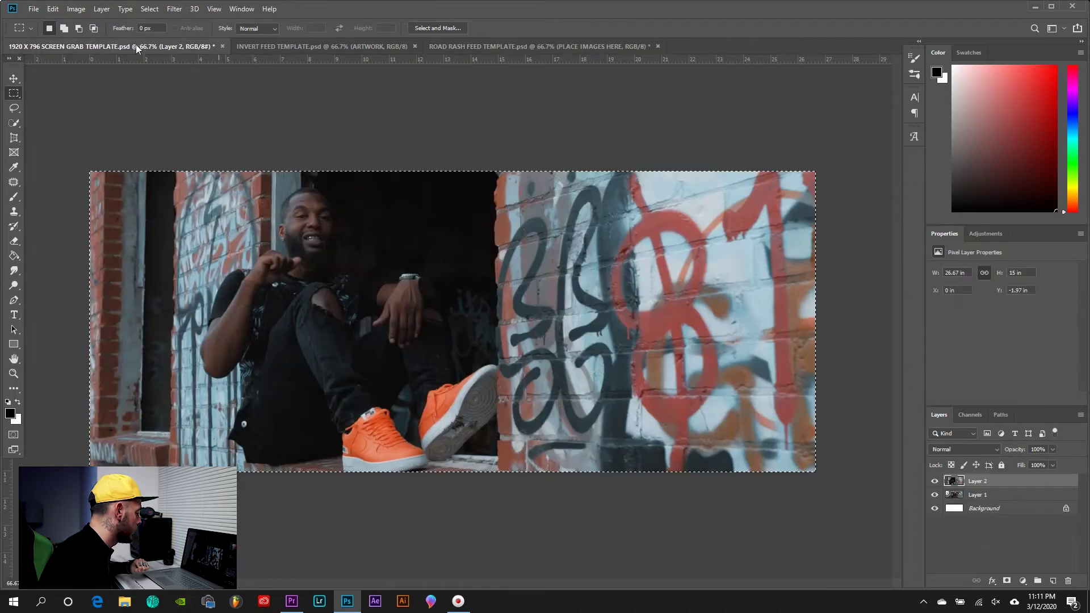
{"action": "left_click", "coordinate": [934, 480]}
{"action": "left_click", "coordinate": [978, 496]}
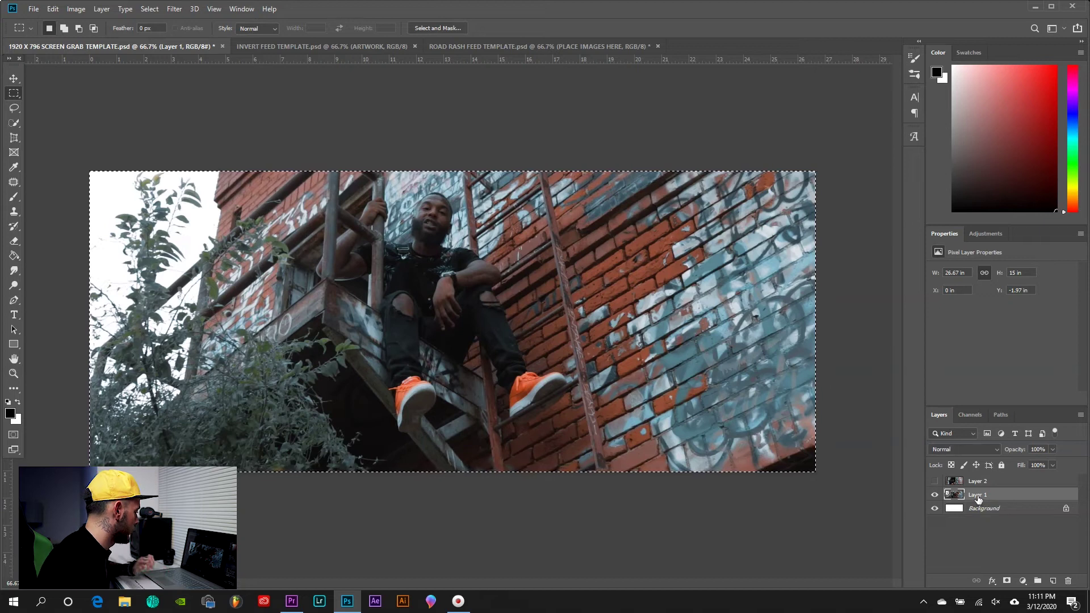
{"action": "left_click", "coordinate": [579, 46]}
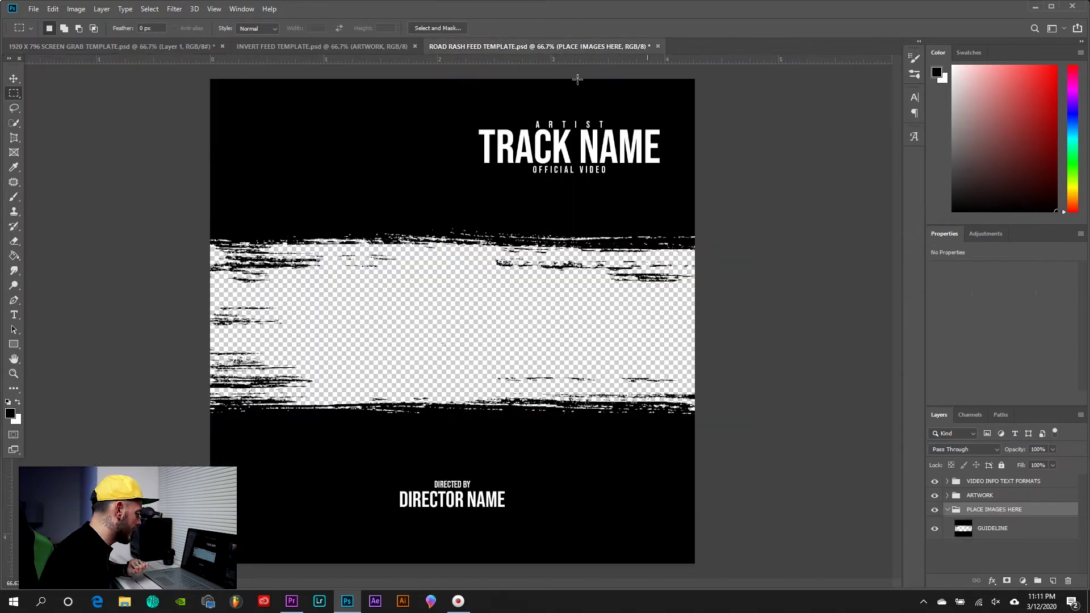
{"action": "left_click", "coordinate": [1015, 530]}
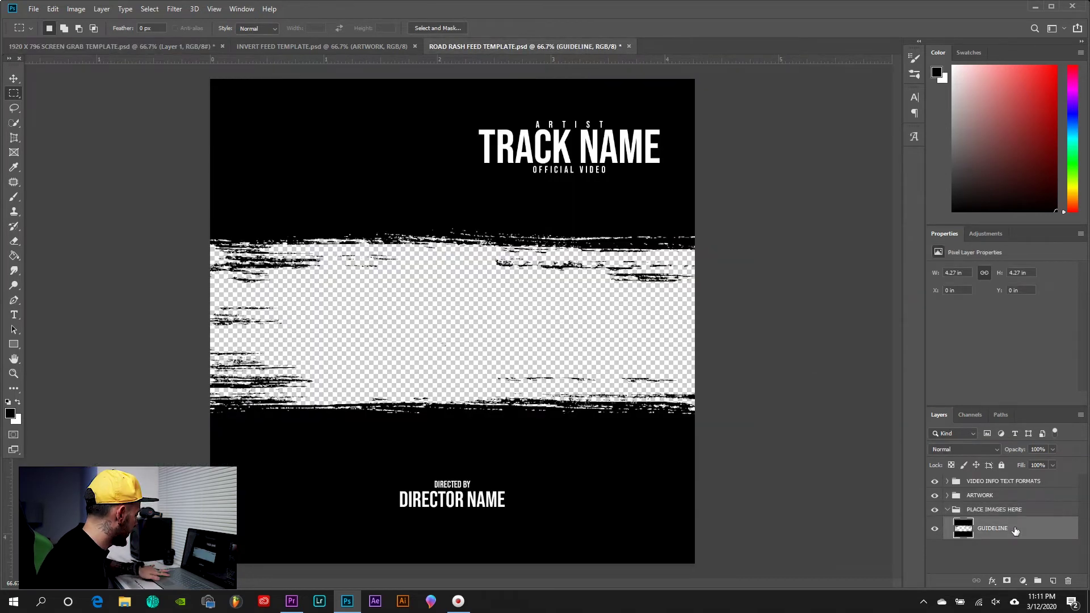
{"action": "key", "text": "ctrl+v"}
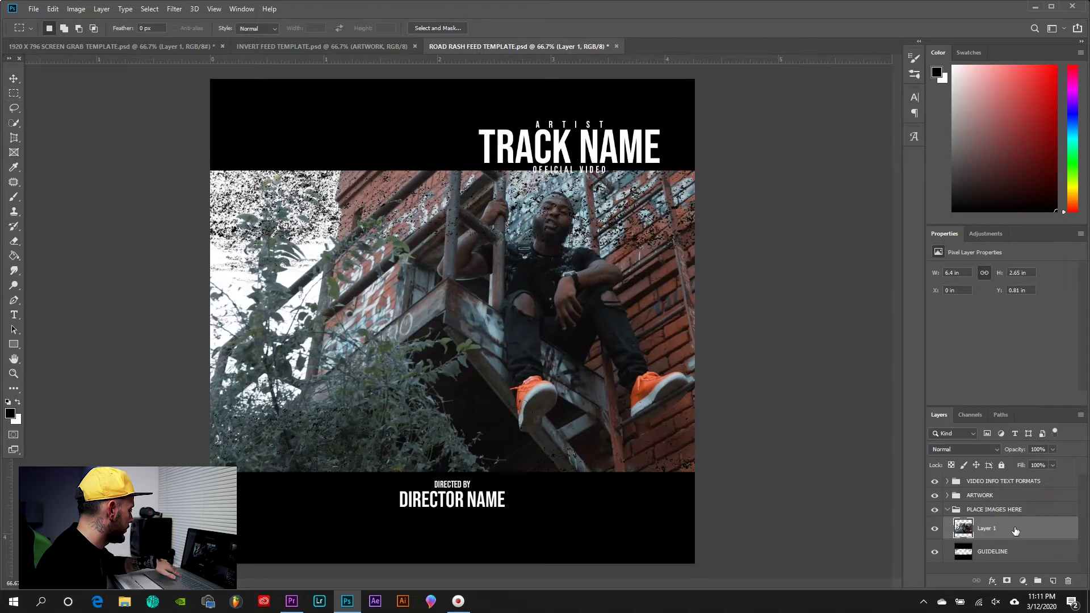
Step: Scale the pasted Layer 1 image to about 12.37 × 5.13 in, position it to cover the whole frame and commit the transform
{"action": "key", "text": "ctrl+t"}
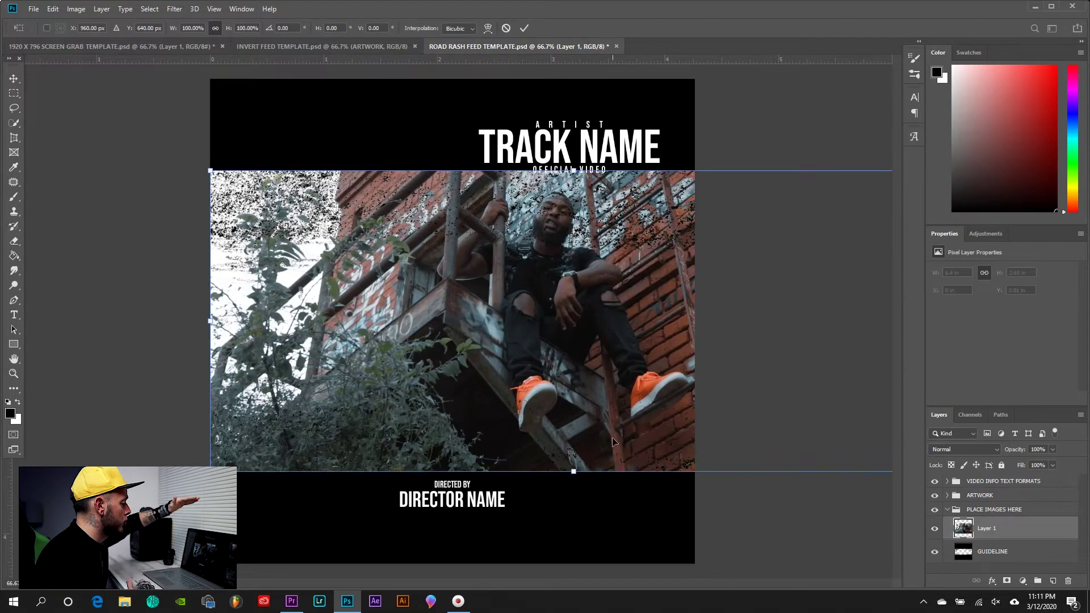
{"action": "left_click_drag", "start_coordinate": [569, 477], "coordinate": [570, 580]}
{"action": "left_click_drag", "start_coordinate": [576, 173], "coordinate": [560, 79]}
{"action": "left_click_drag", "start_coordinate": [567, 287], "coordinate": [476, 254]}
{"action": "key", "text": "Return"}
{"action": "key", "text": "m"}
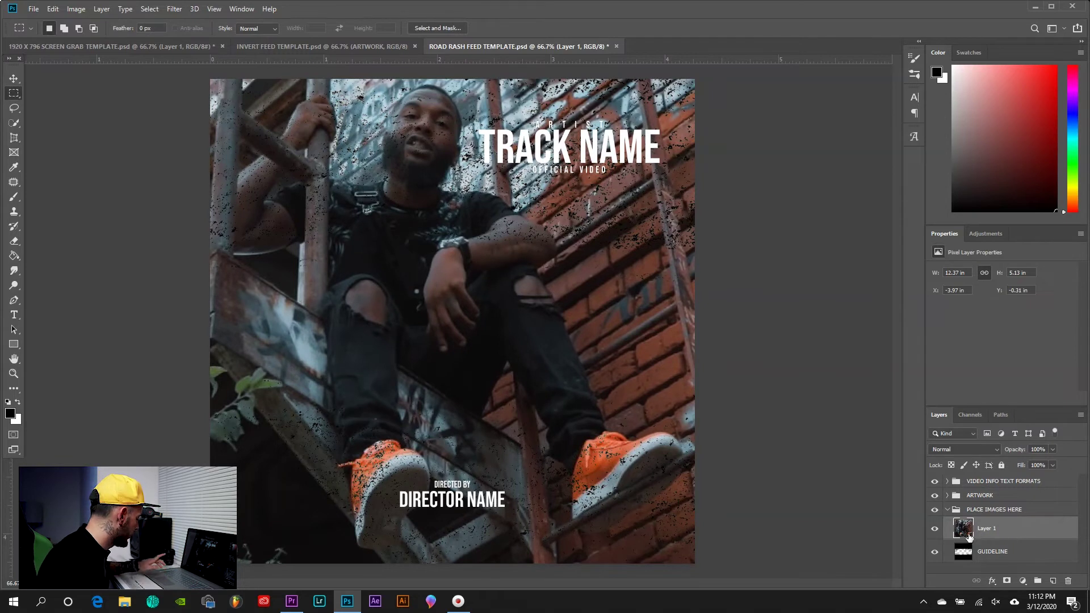
Step: Trim Layer 1 to the GUIDELINE shape by loading the guideline as a selection, inverting it, deleting the excess and deselecting
{"action": "left_click", "coordinate": [963, 553], "text": "ctrl"}
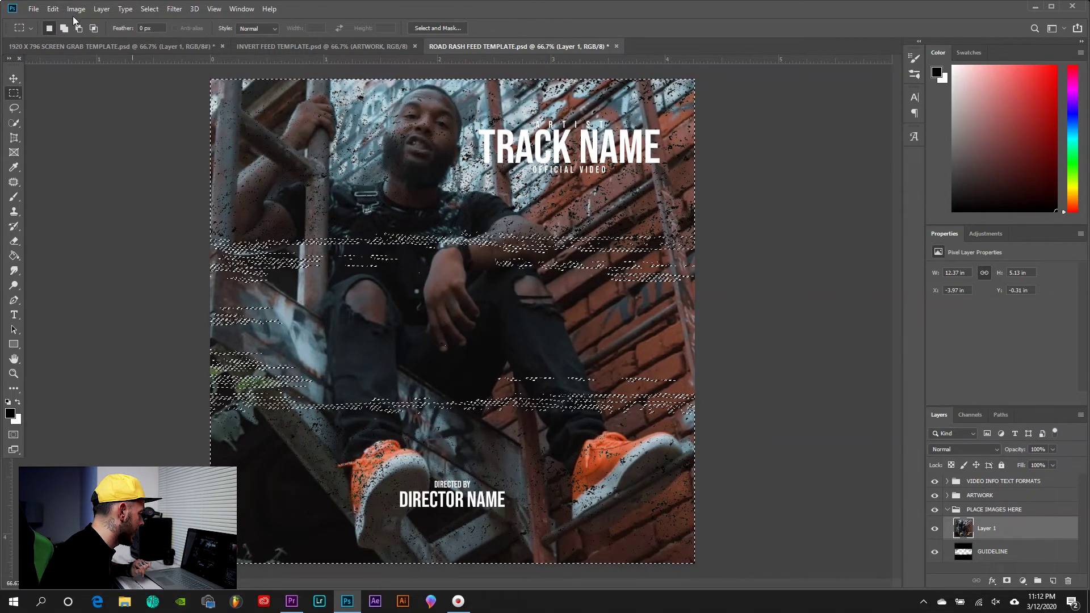
{"action": "left_click", "coordinate": [149, 9]}
{"action": "left_click", "coordinate": [162, 54]}
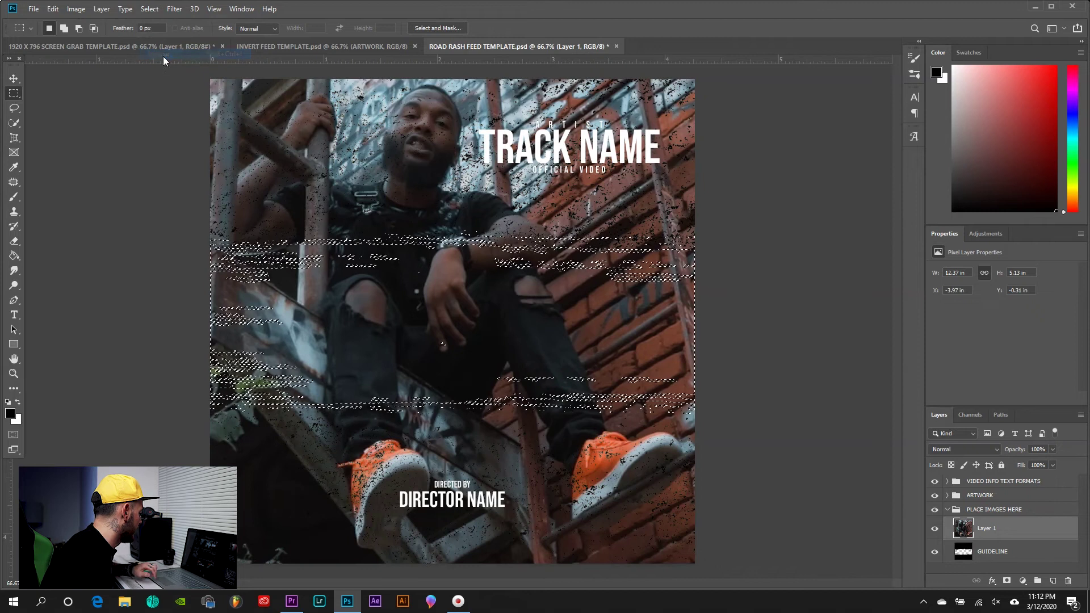
{"action": "key", "text": "Delete"}
{"action": "key", "text": "ctrl+d"}
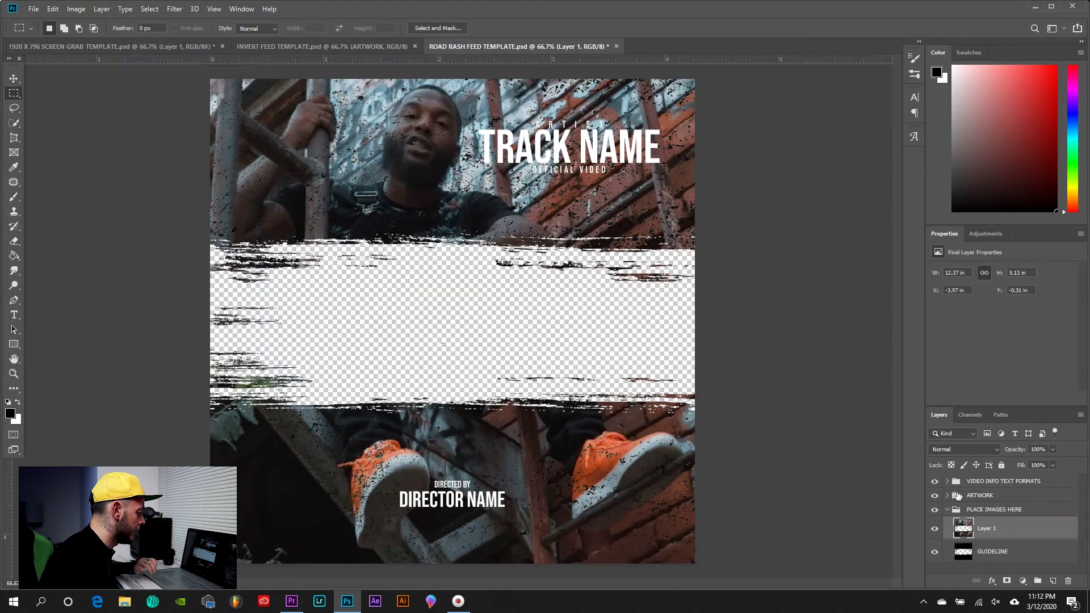
Step: Collapse the PLACE IMAGES HERE group and compare the frame with the ARTWORK group hidden and shown
{"action": "left_click", "coordinate": [946, 509]}
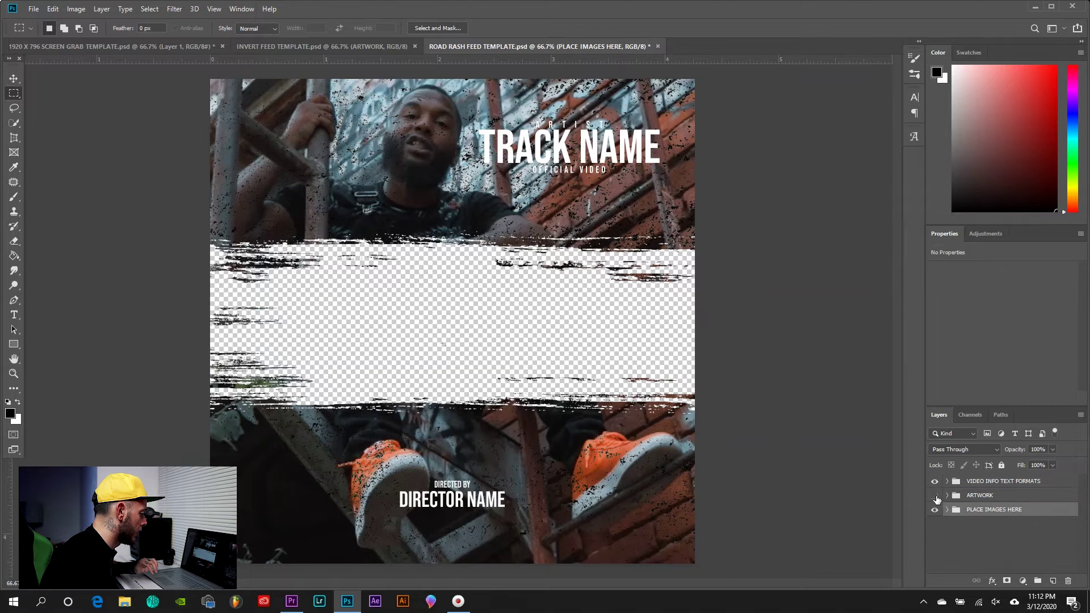
{"action": "left_click", "coordinate": [936, 497]}
{"action": "left_click", "coordinate": [934, 496]}
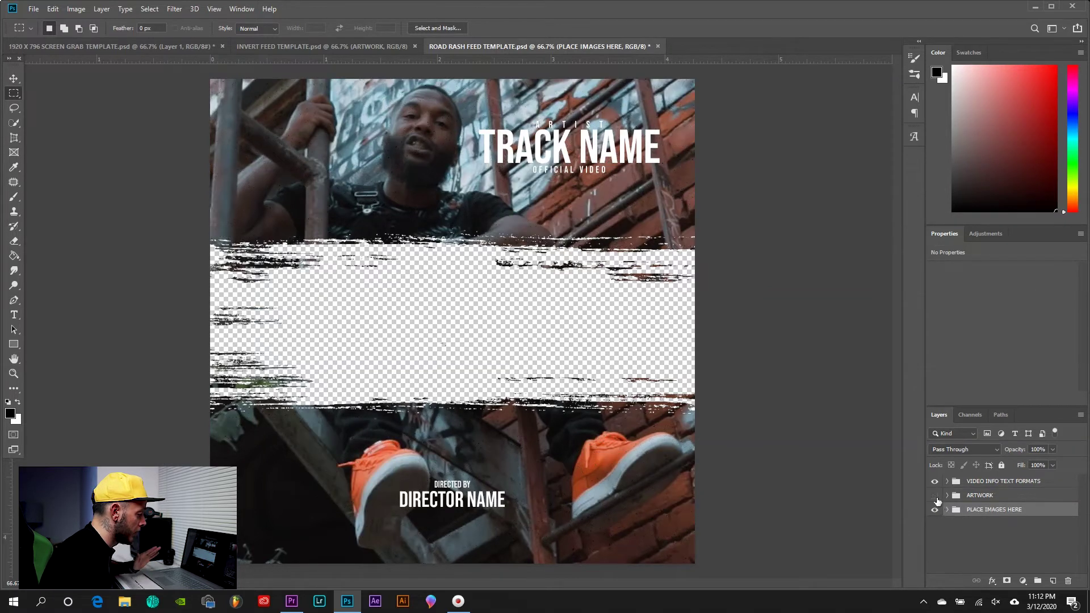
Step: Apply a Gaussian Blur to Layer 1 in the PLACE IMAGES HERE group and collapse the group
{"action": "left_click", "coordinate": [946, 510]}
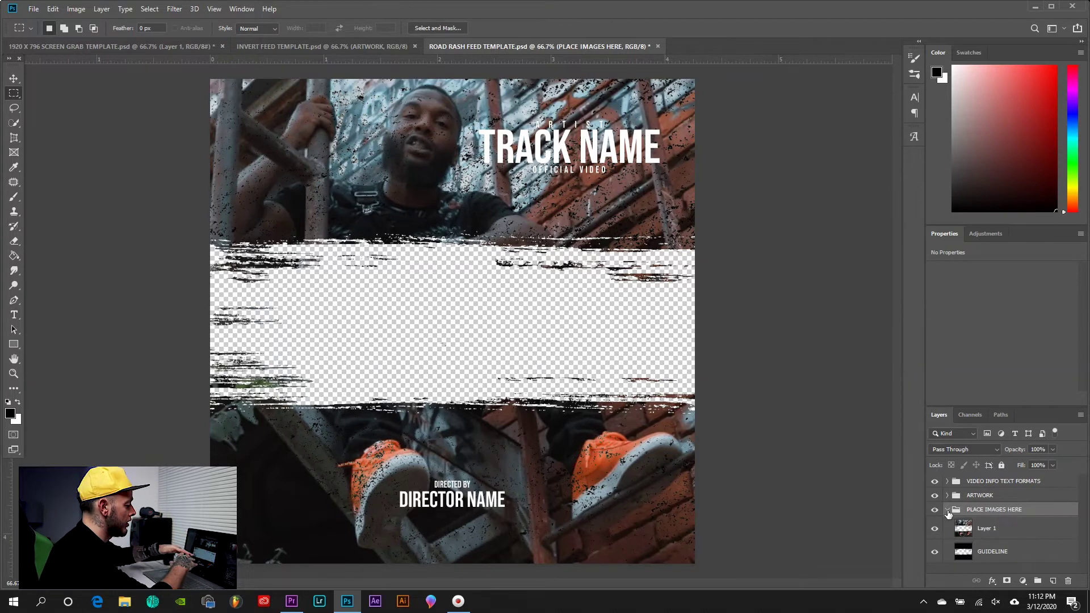
{"action": "left_click", "coordinate": [1010, 531]}
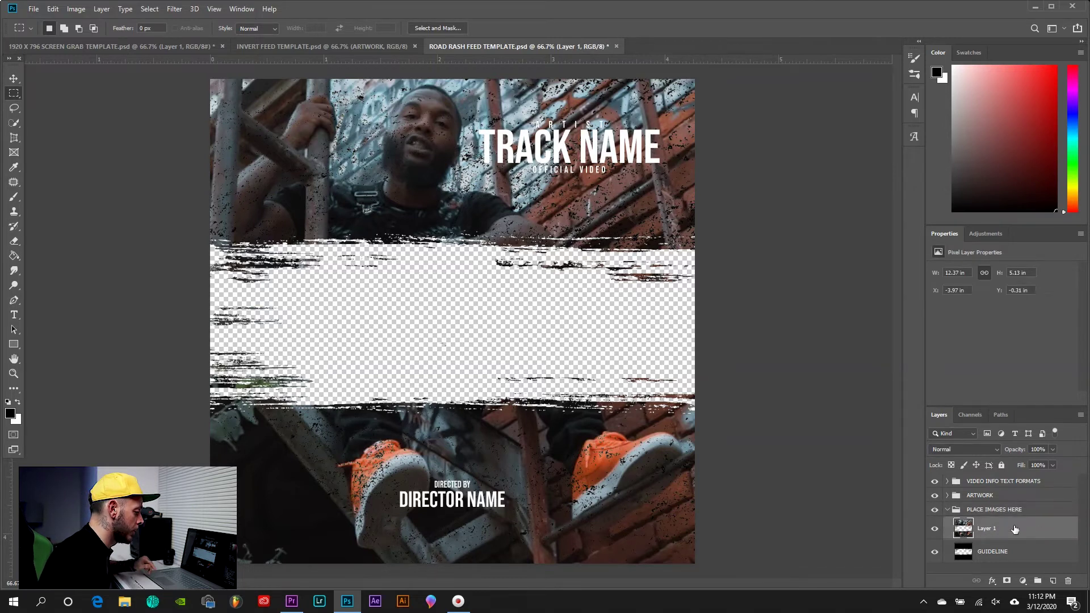
{"action": "left_click", "coordinate": [168, 9]}
{"action": "mouse_move", "coordinate": [207, 139]}
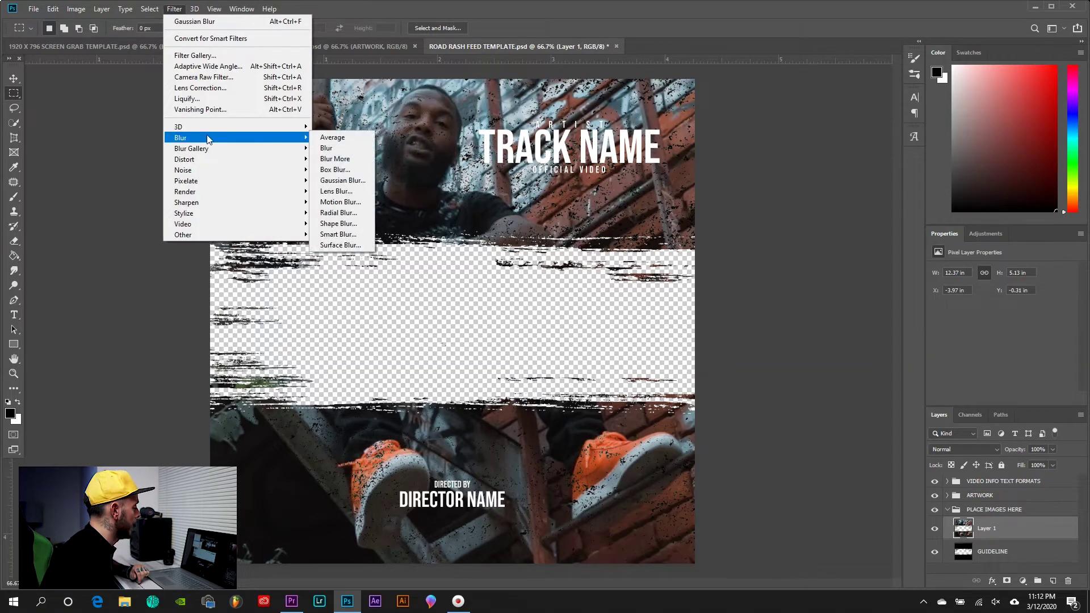
{"action": "left_click", "coordinate": [342, 181]}
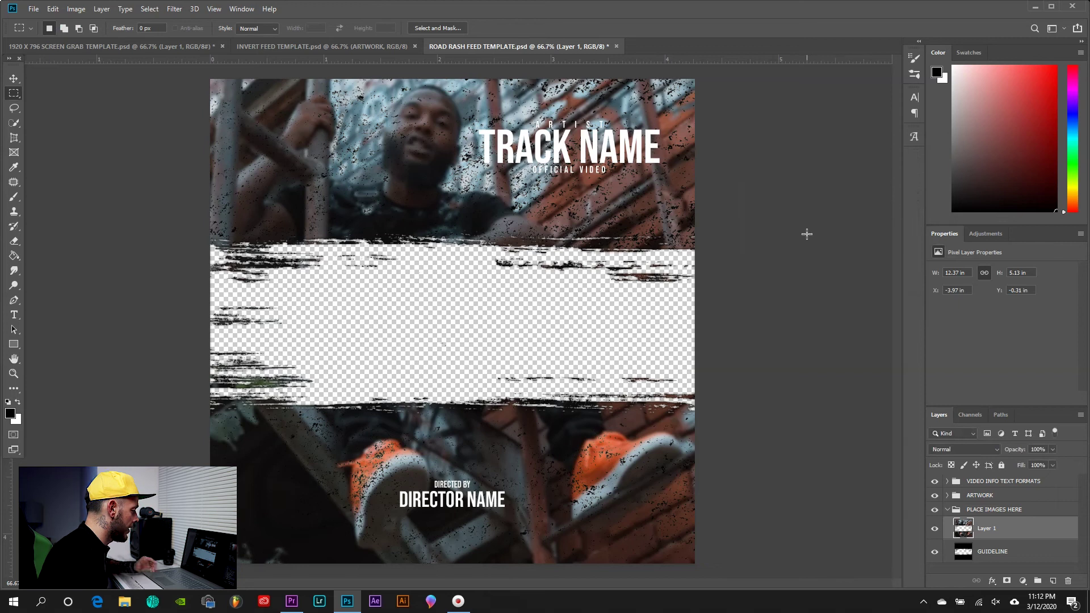
{"action": "left_click", "coordinate": [946, 509]}
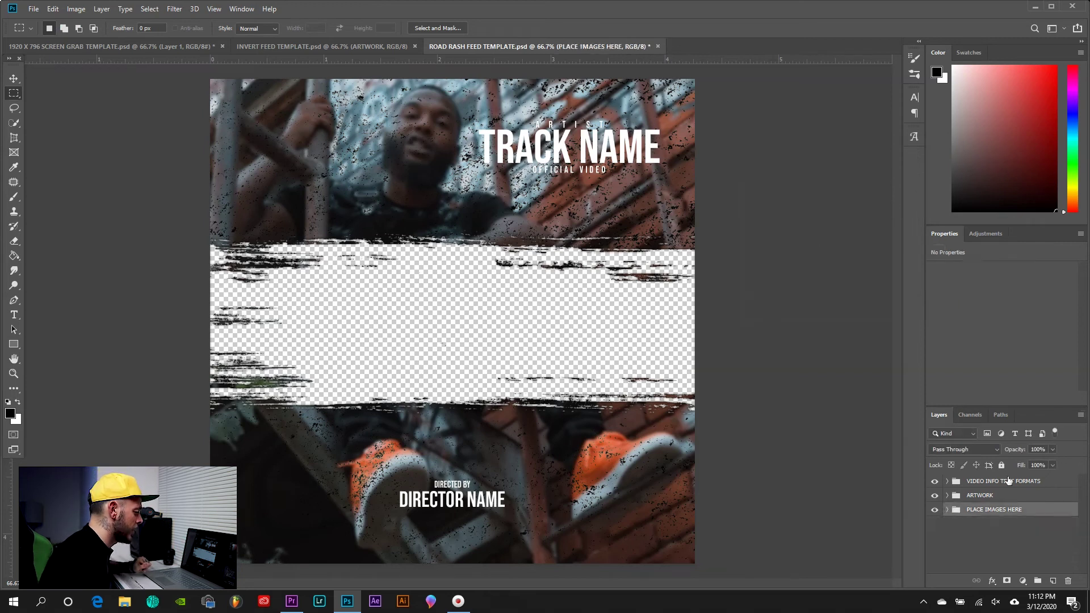
Step: Save the road rash frame to the Desktop as a PNG named ROAD RASH FEED TEMPLATE with large file size, and close the document
{"action": "left_click", "coordinate": [34, 10]}
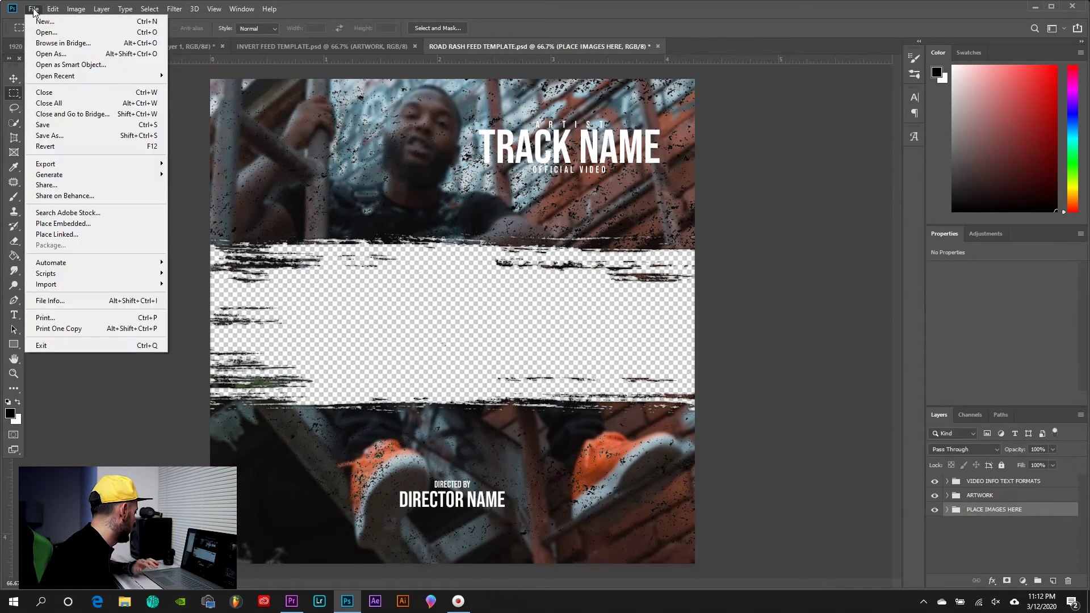
{"action": "left_click", "coordinate": [73, 137]}
{"action": "left_click", "coordinate": [272, 425]}
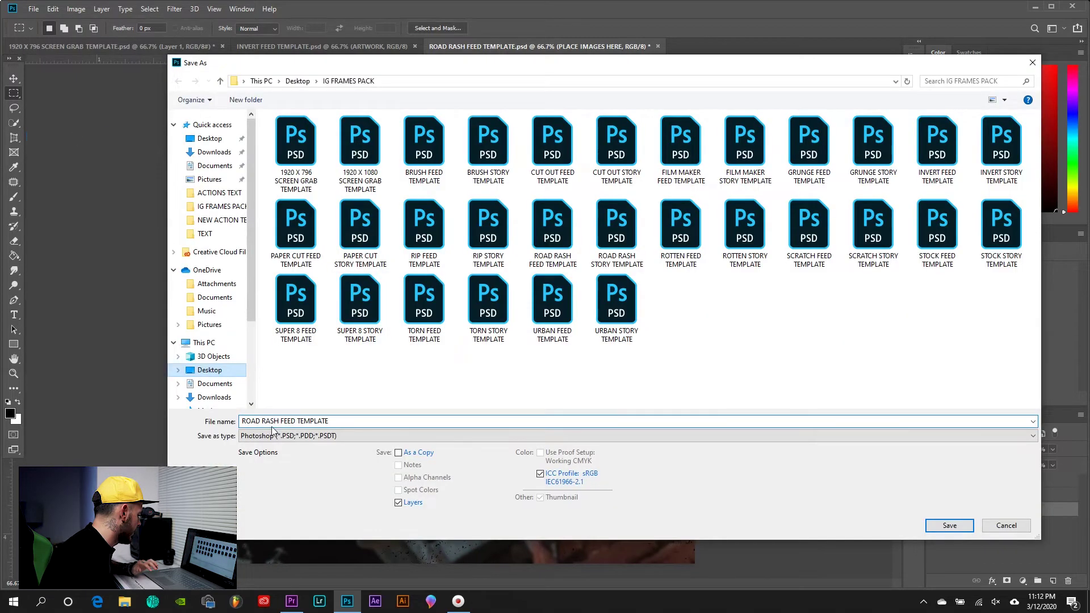
{"action": "left_click", "coordinate": [272, 435]}
{"action": "left_click", "coordinate": [270, 404]}
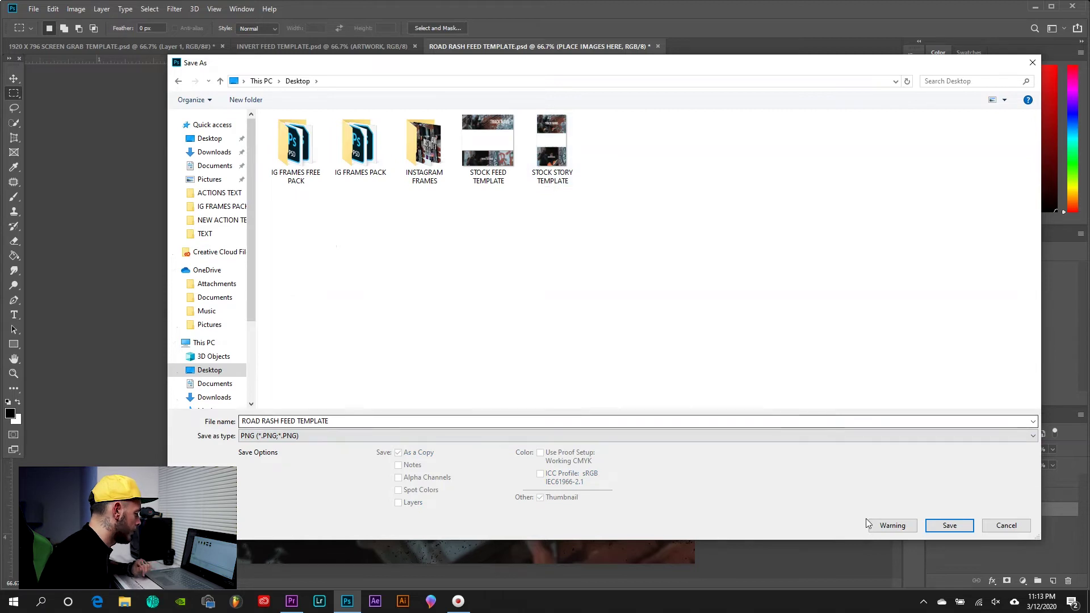
{"action": "left_click", "coordinate": [963, 525]}
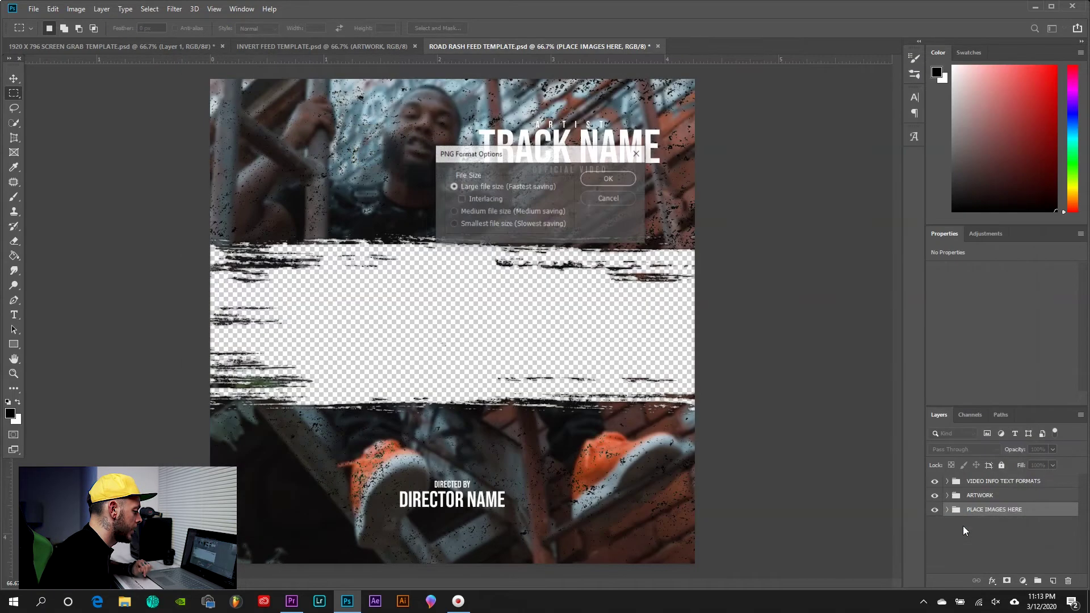
{"action": "left_click", "coordinate": [609, 178]}
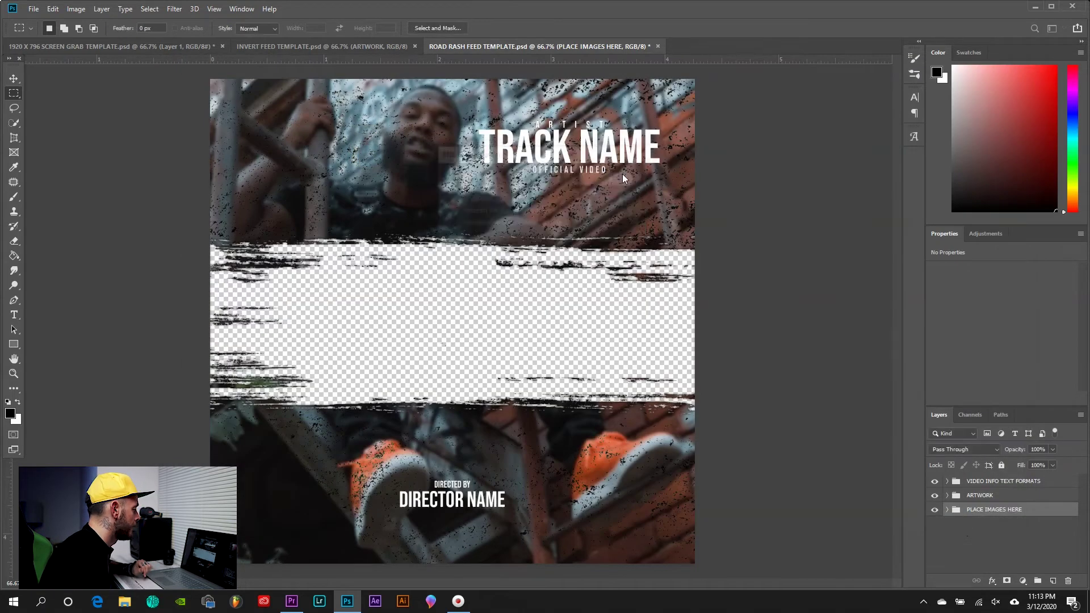
{"action": "left_click", "coordinate": [657, 46]}
{"action": "left_click", "coordinate": [548, 225]}
Step: Compare the INVERT FEED TEMPLATE frame with its ARTWORK group hidden and shown
{"action": "left_click", "coordinate": [336, 47]}
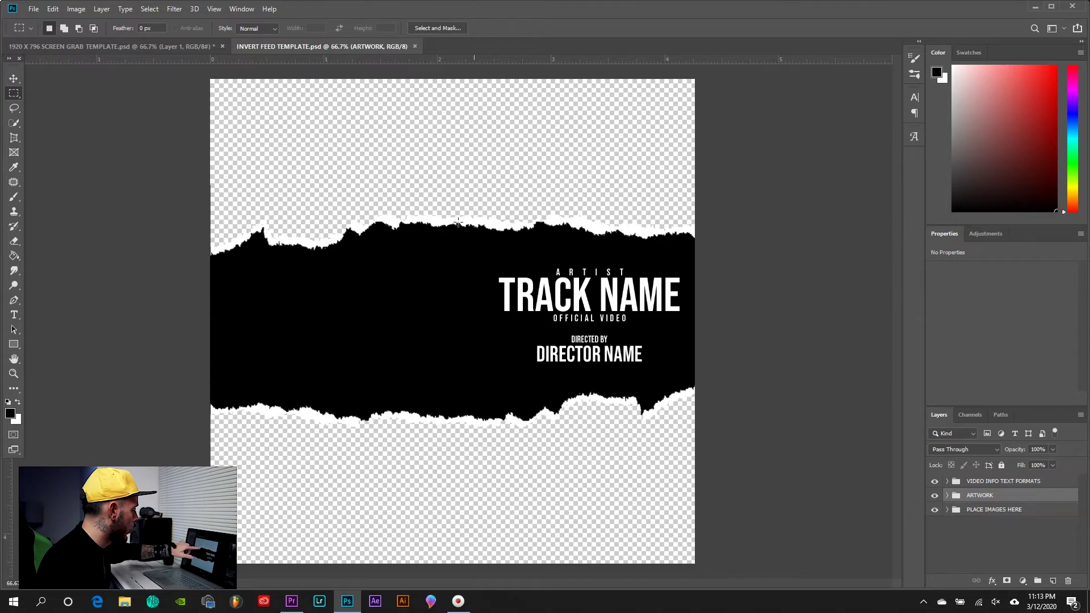
{"action": "left_click", "coordinate": [935, 497]}
{"action": "left_click", "coordinate": [934, 497]}
{"action": "left_click", "coordinate": [935, 497]}
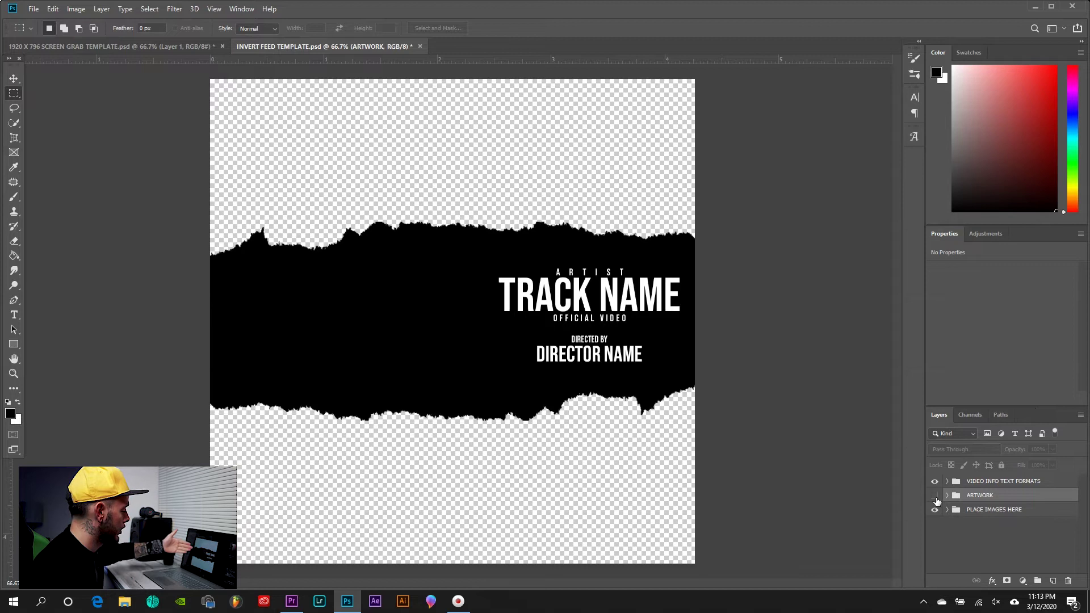
{"action": "left_click", "coordinate": [936, 498]}
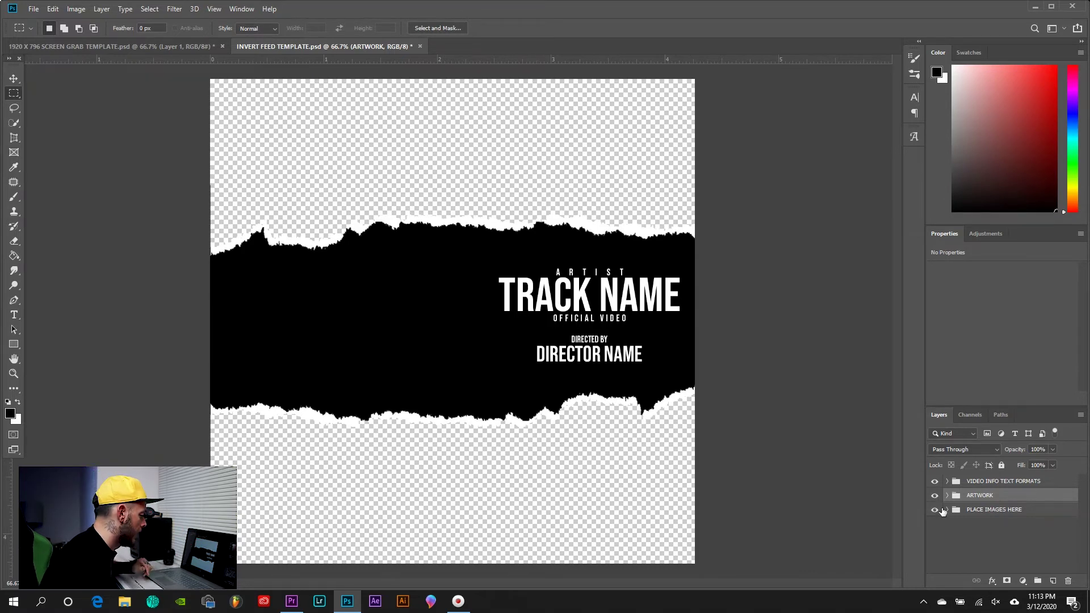
Step: Copy Layer 2 from the 1920 X 796 screen grab document and paste it above TOP GUIDELINE in the invert template's PLACE IMAGES HERE group
{"action": "left_click", "coordinate": [946, 510]}
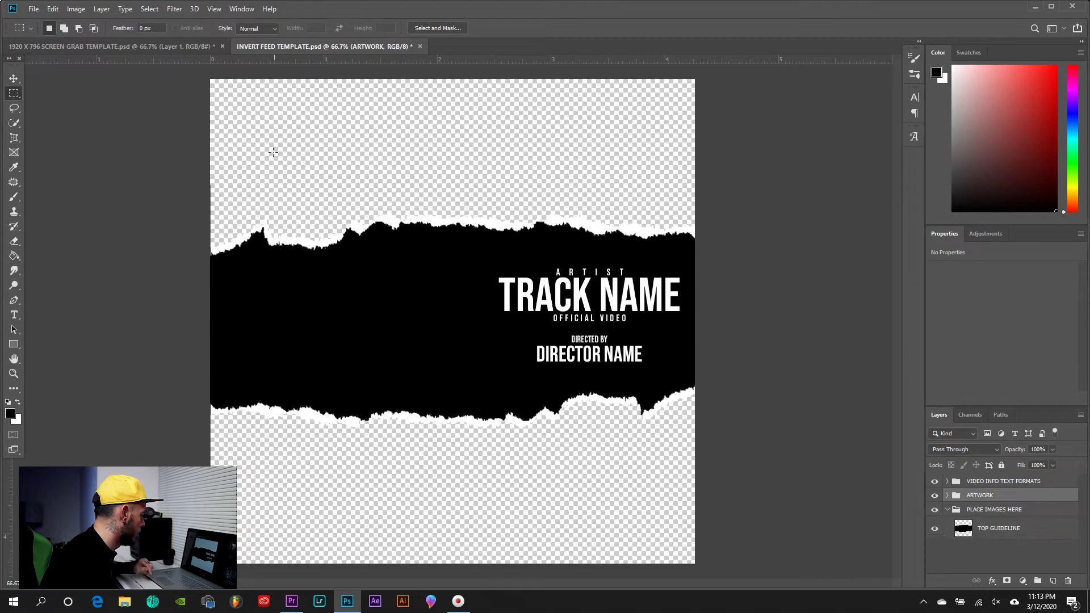
{"action": "left_click", "coordinate": [120, 48]}
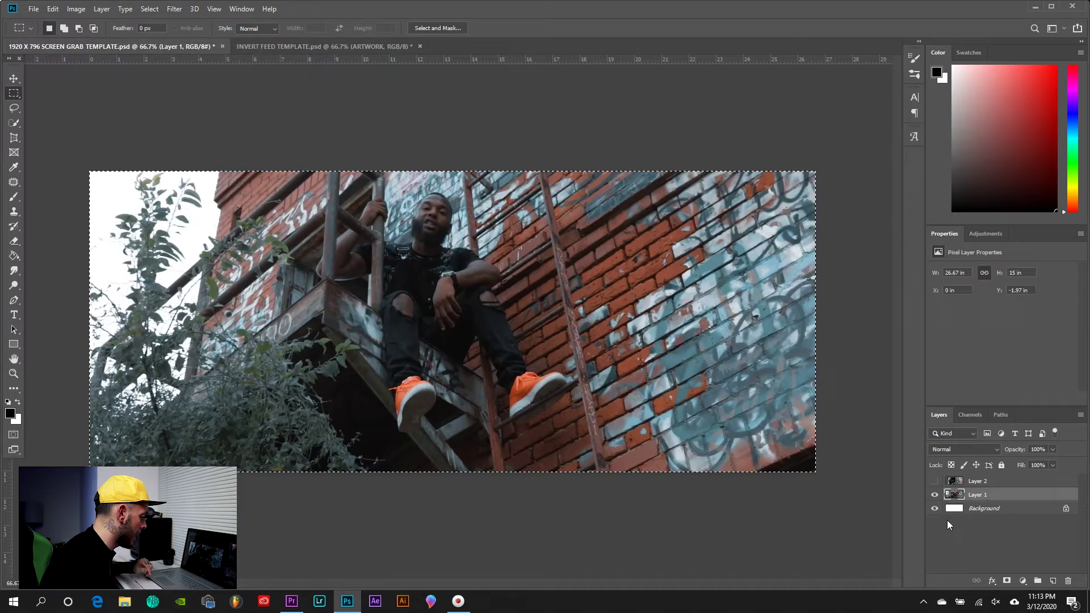
{"action": "left_click", "coordinate": [934, 481]}
{"action": "left_click", "coordinate": [977, 481]}
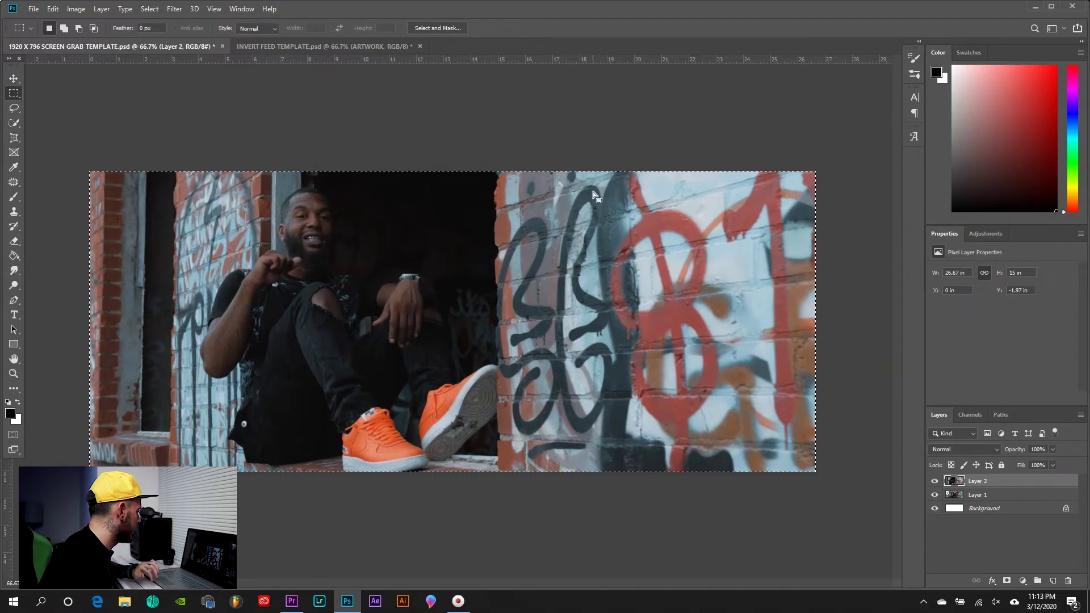
{"action": "left_click", "coordinate": [352, 47]}
{"action": "left_click", "coordinate": [995, 537]}
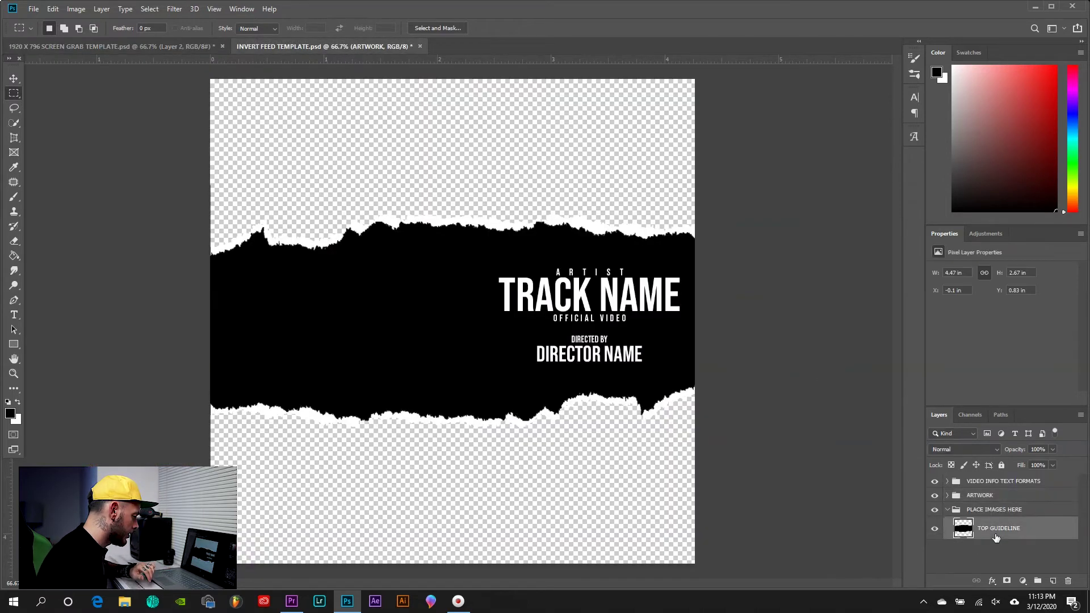
{"action": "key", "text": "ctrl+v"}
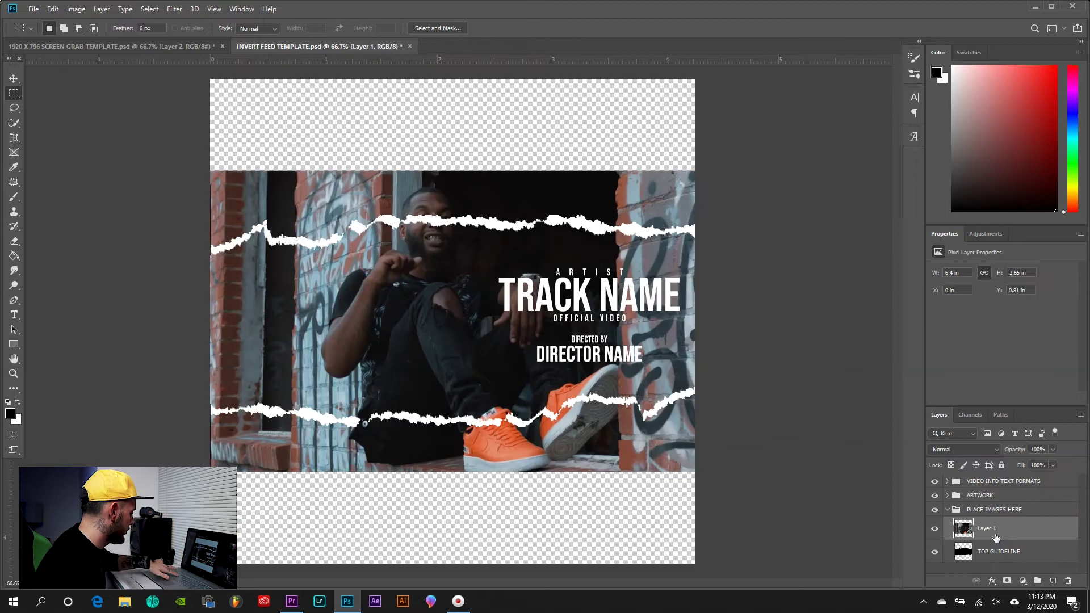
Step: Scale the pasted image to 66.67%, about 4.27 × 1.77 in, and position it across the full width of the torn band
{"action": "key", "text": "ctrl+t"}
{"action": "left_click_drag", "start_coordinate": [208, 324], "coordinate": [235, 319]}
{"action": "left_click_drag", "start_coordinate": [725, 320], "coordinate": [694, 316]}
{"action": "left_click_drag", "start_coordinate": [451, 325], "coordinate": [450, 323]}
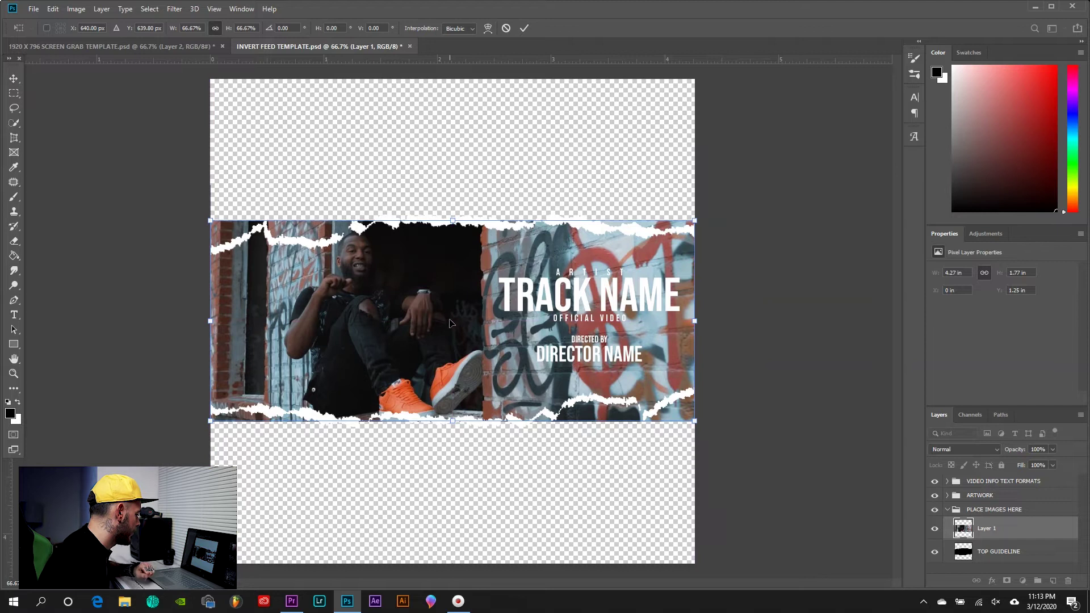
{"action": "key", "text": "Return"}
Step: Trim Layer 1 to the TOP GUIDELINE shape by loading the guideline as a selection, inverting it, deleting the excess and deselecting
{"action": "key", "text": "m"}
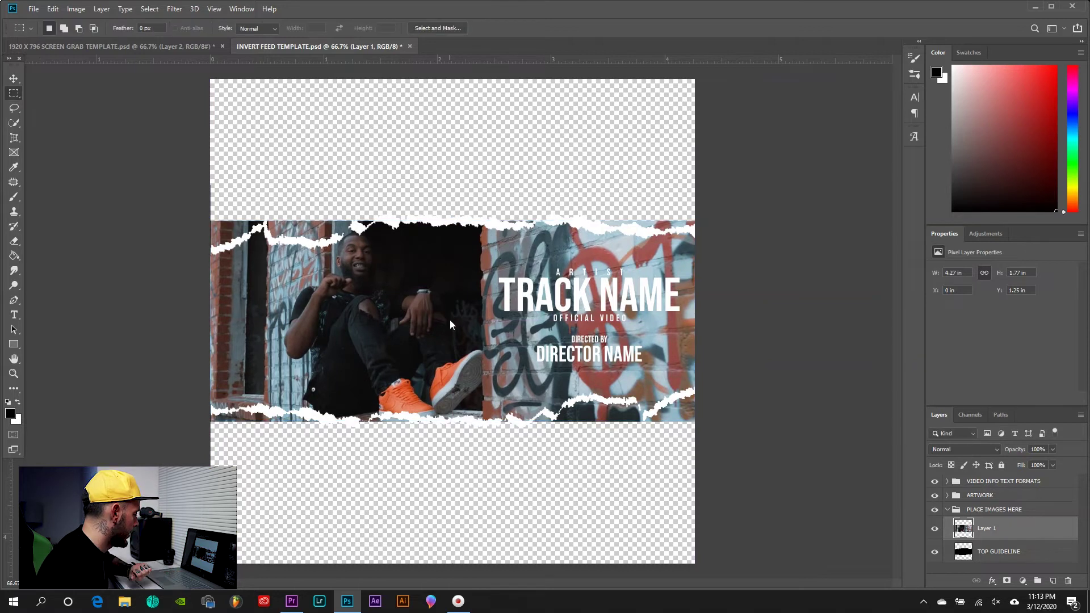
{"action": "left_click", "coordinate": [959, 553], "text": "ctrl"}
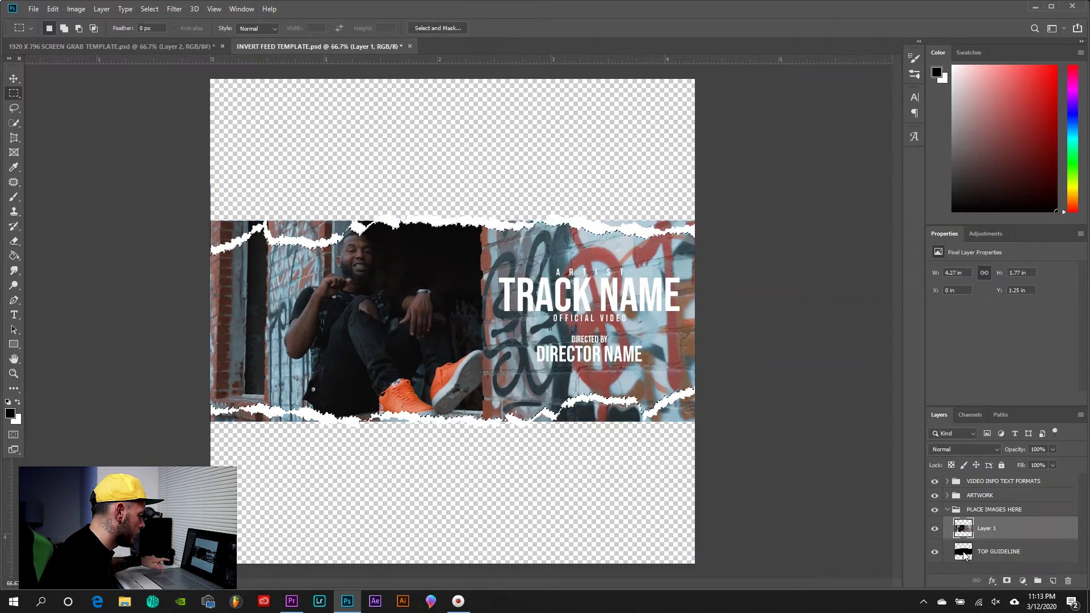
{"action": "left_click", "coordinate": [149, 9]}
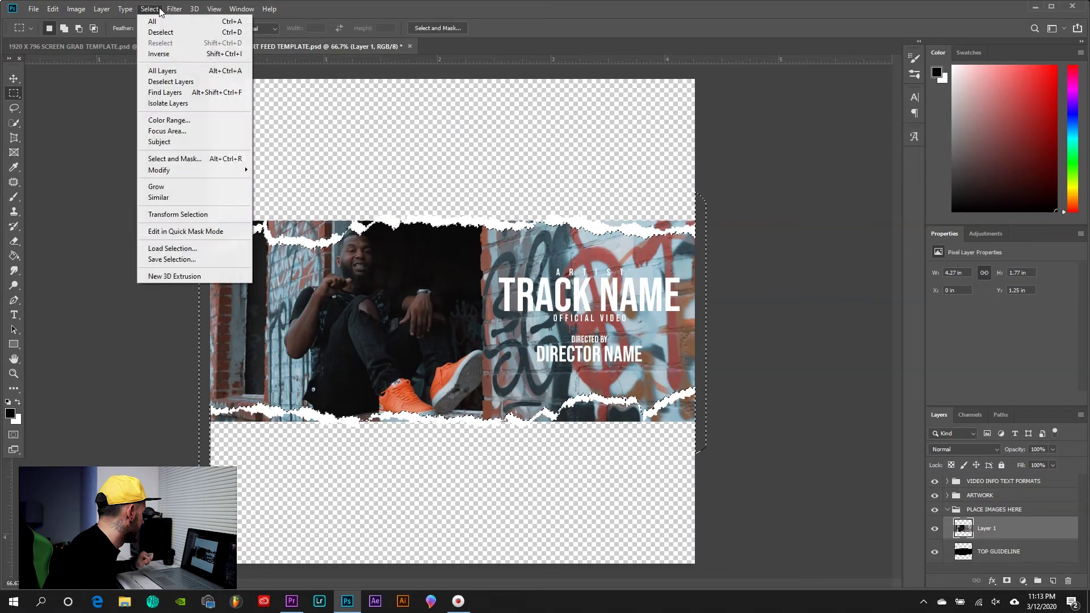
{"action": "left_click", "coordinate": [169, 54]}
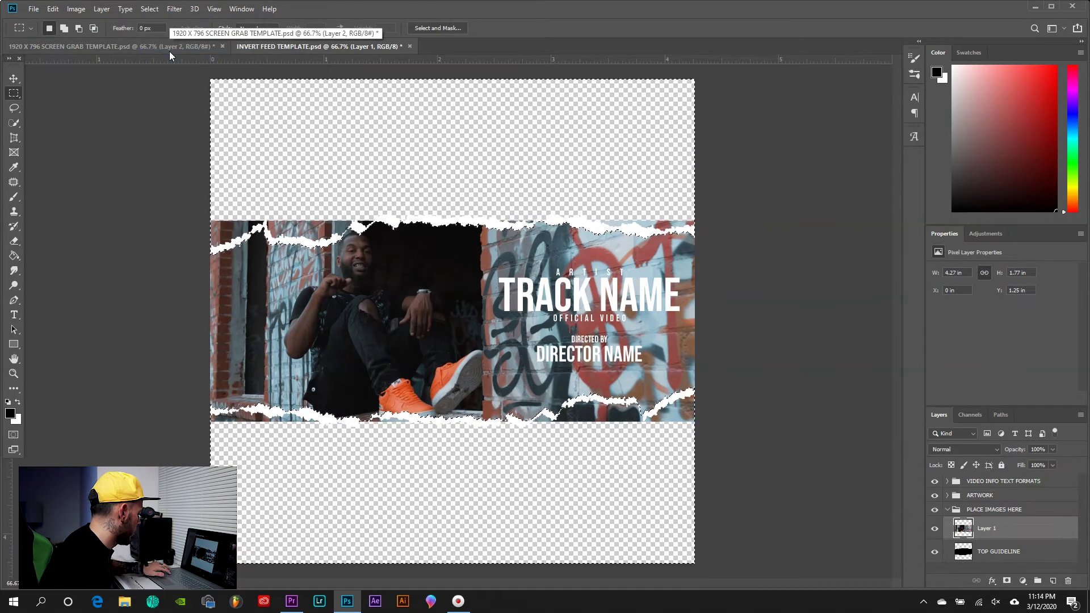
{"action": "key", "text": "Delete"}
{"action": "key", "text": "ctrl+d"}
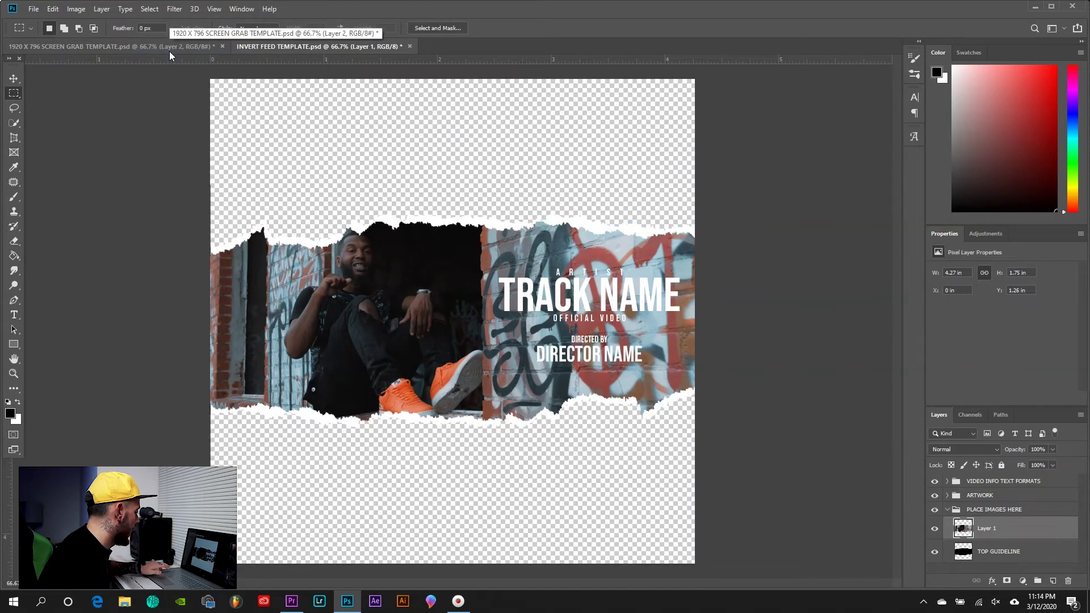
Step: Collapse the PLACE IMAGES HERE group and save the frame to the Desktop as a PNG named INVERT FEED TEMPLATE with large file size
{"action": "left_click", "coordinate": [947, 509]}
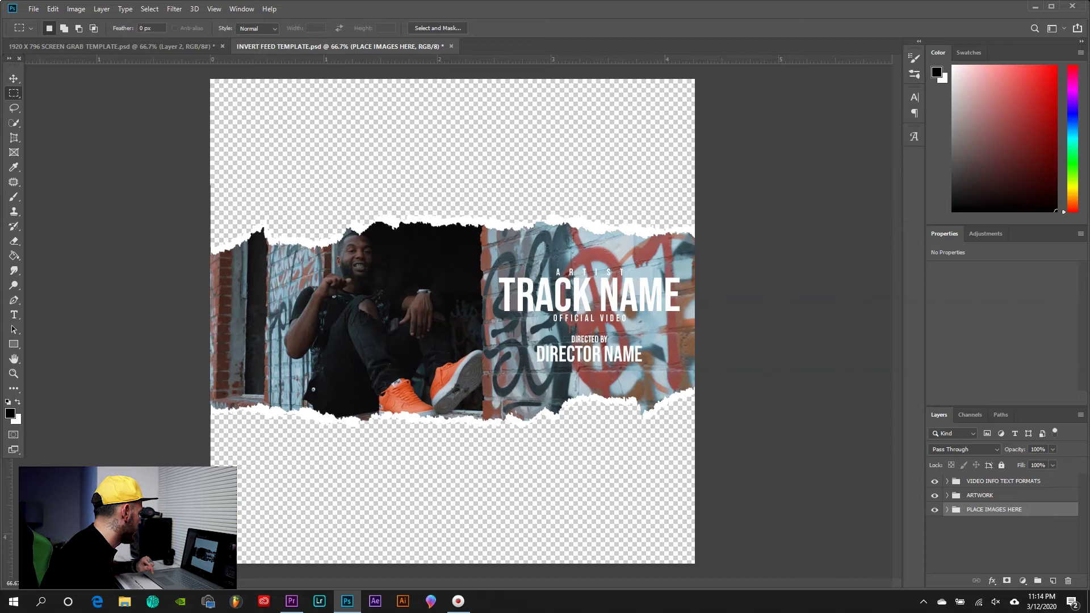
{"action": "left_click", "coordinate": [37, 11]}
{"action": "left_click", "coordinate": [81, 134]}
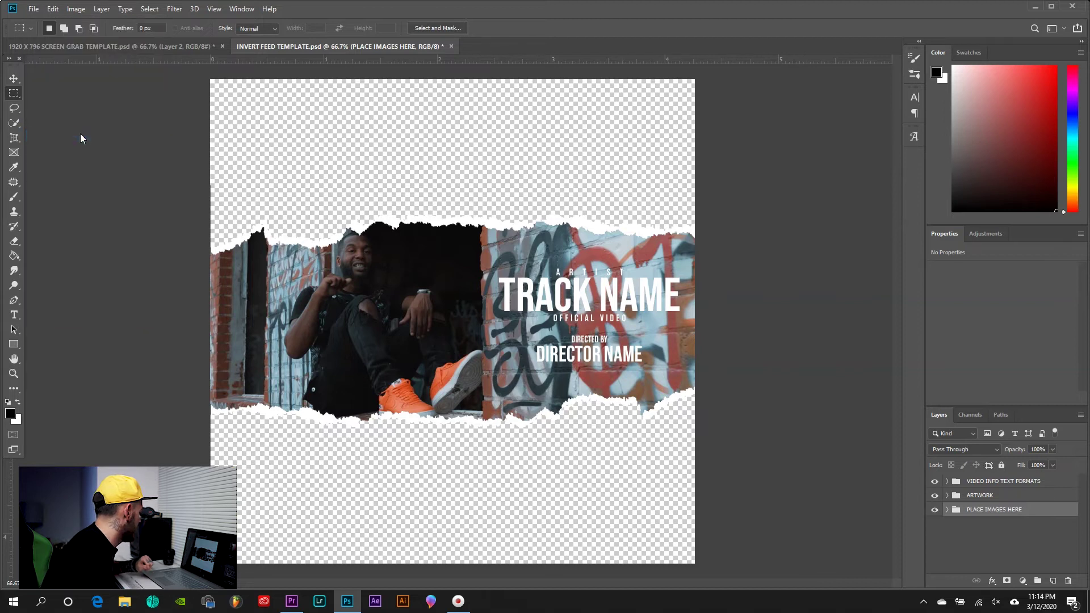
{"action": "left_click", "coordinate": [196, 369]}
{"action": "left_click", "coordinate": [272, 435]}
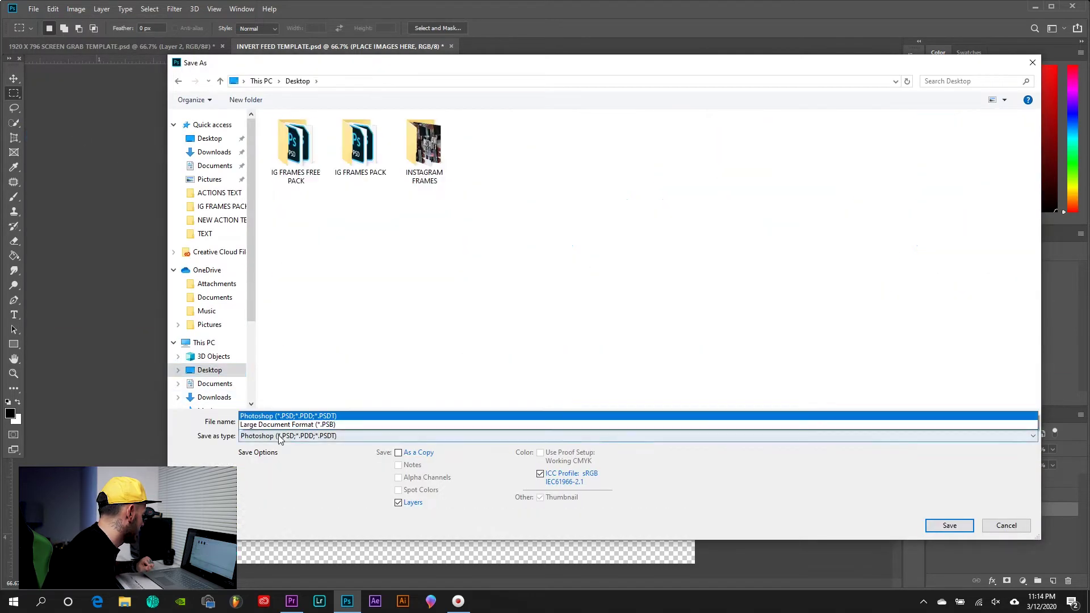
{"action": "left_click", "coordinate": [272, 392]}
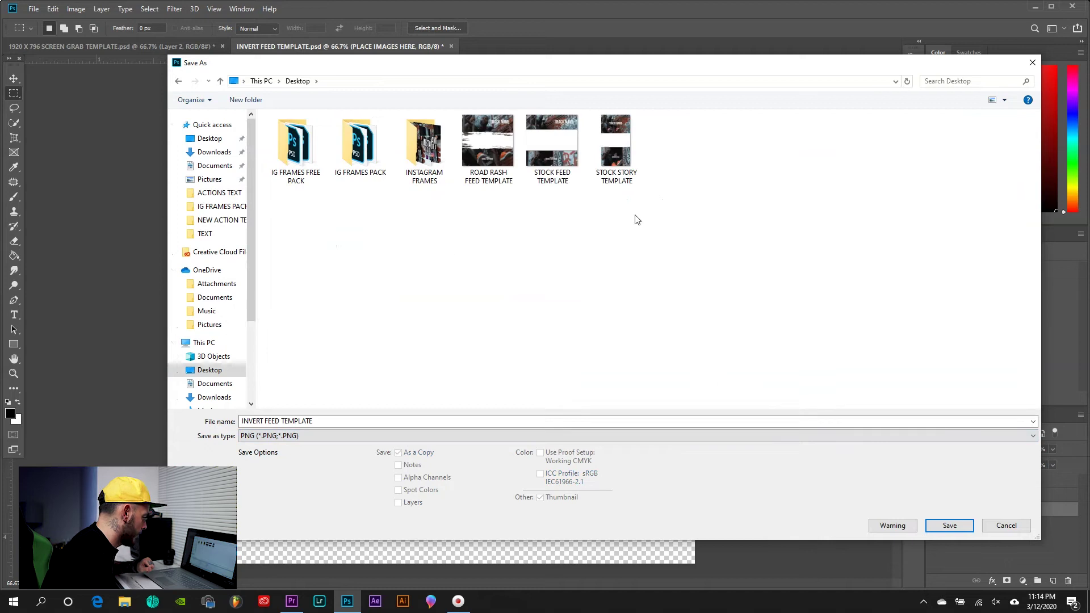
{"action": "left_click", "coordinate": [939, 525]}
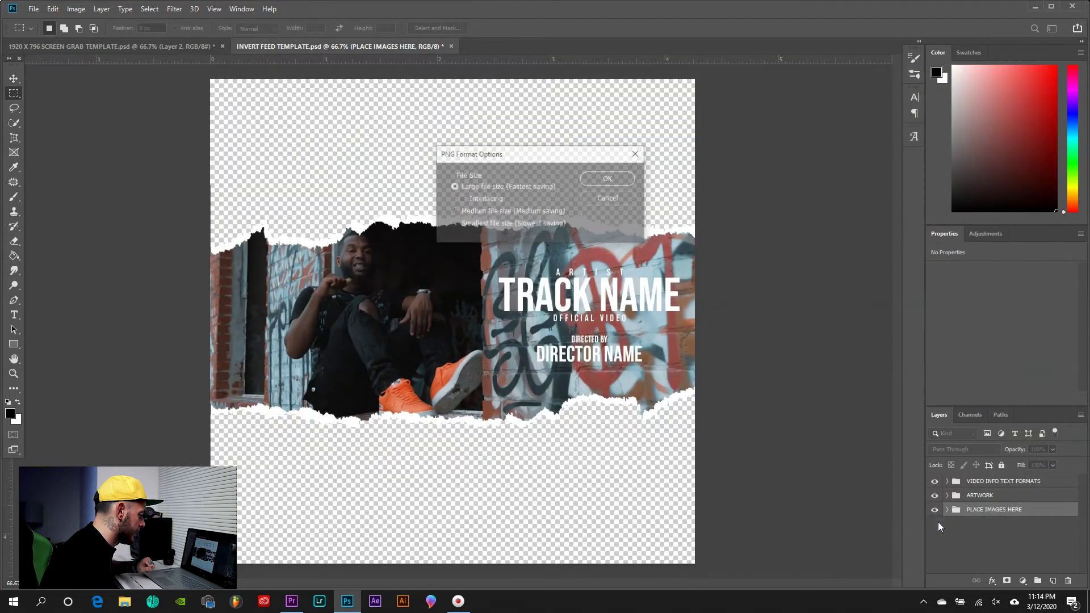
{"action": "left_click", "coordinate": [596, 179]}
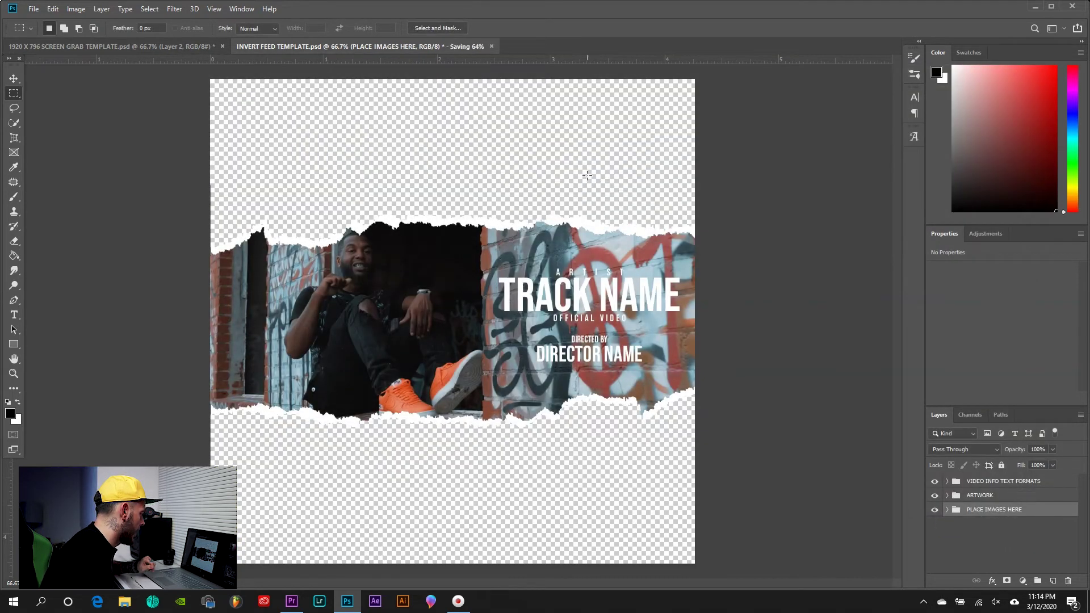
Step: Switch to Premiere Pro and create a DSLR 1080p24 sequence named INSTAGRAM FRAMES TEST
{"action": "left_click", "coordinate": [1040, 8]}
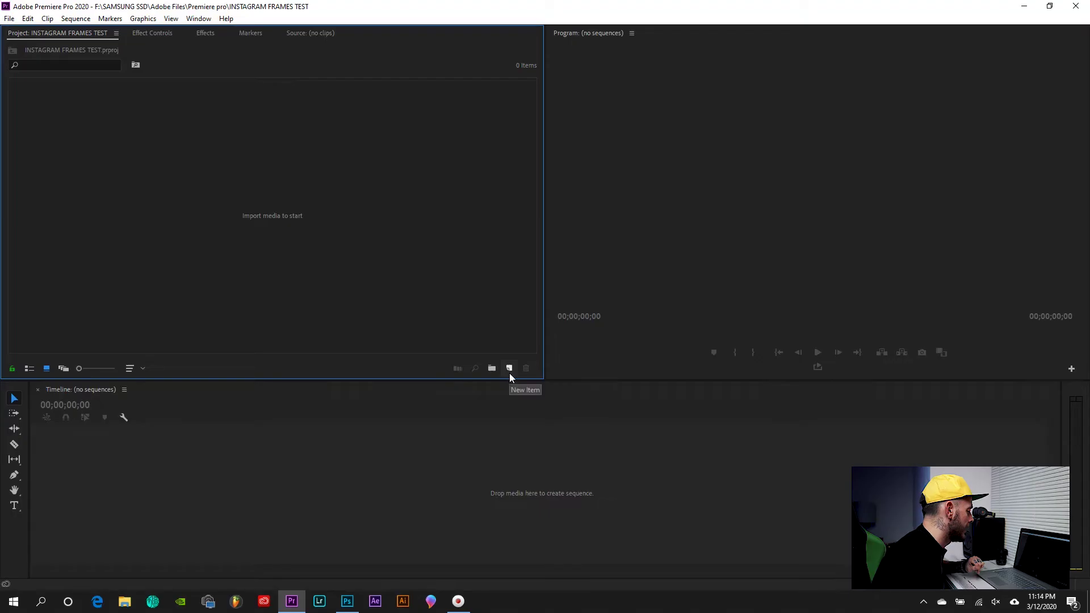
{"action": "left_click", "coordinate": [509, 371]}
{"action": "left_click", "coordinate": [523, 382]}
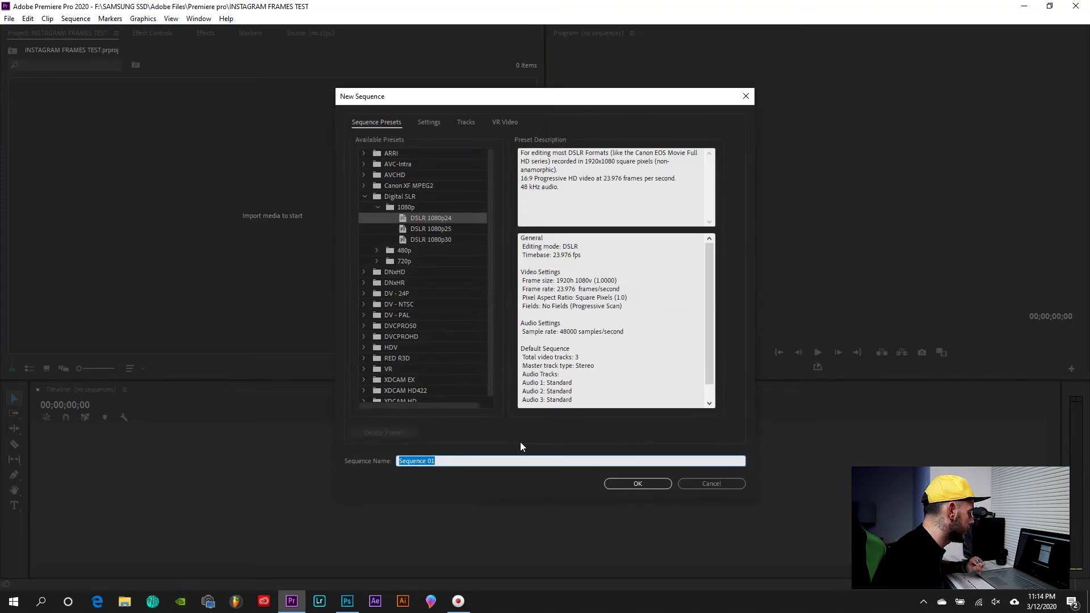
{"action": "type", "text": "INSTAGRAM FRAMES TEST"}
{"action": "left_click", "coordinate": [650, 480]}
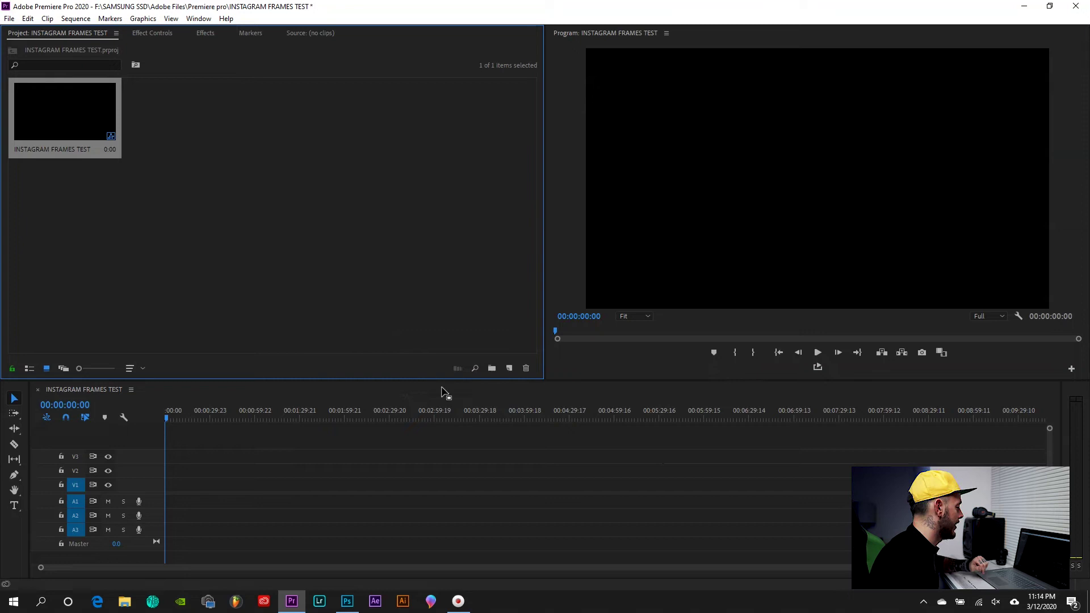
Step: Import the Have You Ever video and the invert feed, road rash feed, stock feed and stock story PNGs from the Desktop into the project
{"action": "left_click", "coordinate": [125, 601]}
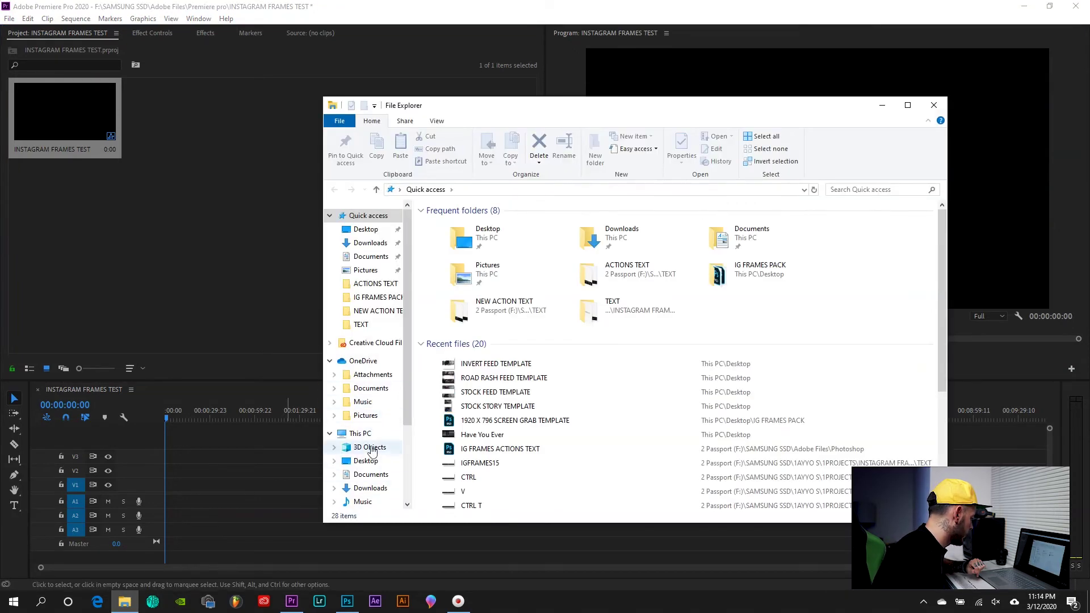
{"action": "left_click", "coordinate": [368, 461]}
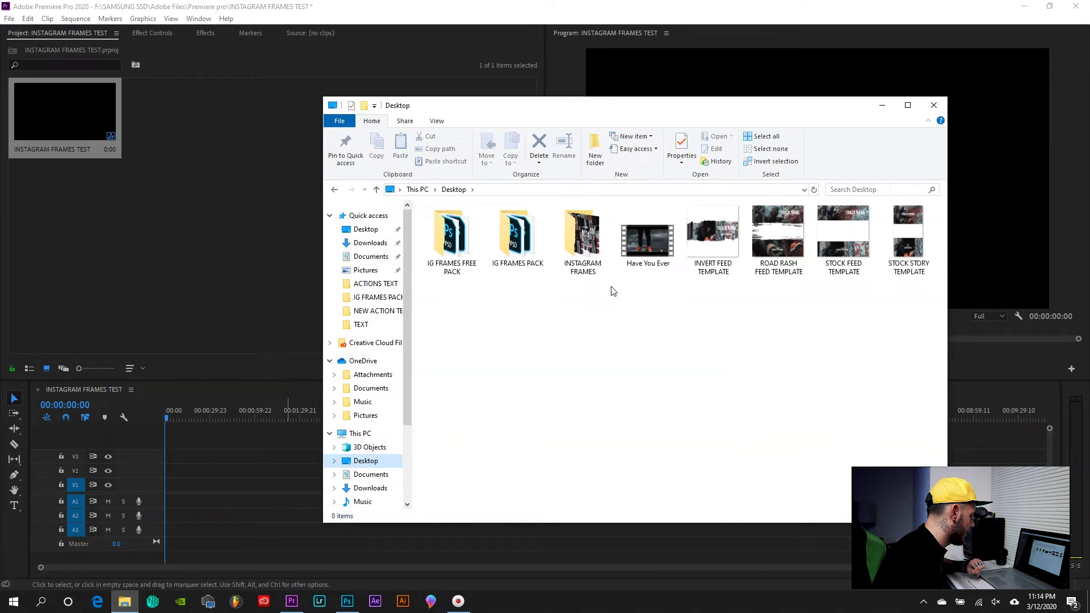
{"action": "left_click", "coordinate": [638, 250]}
{"action": "left_click", "coordinate": [712, 238], "text": "ctrl"}
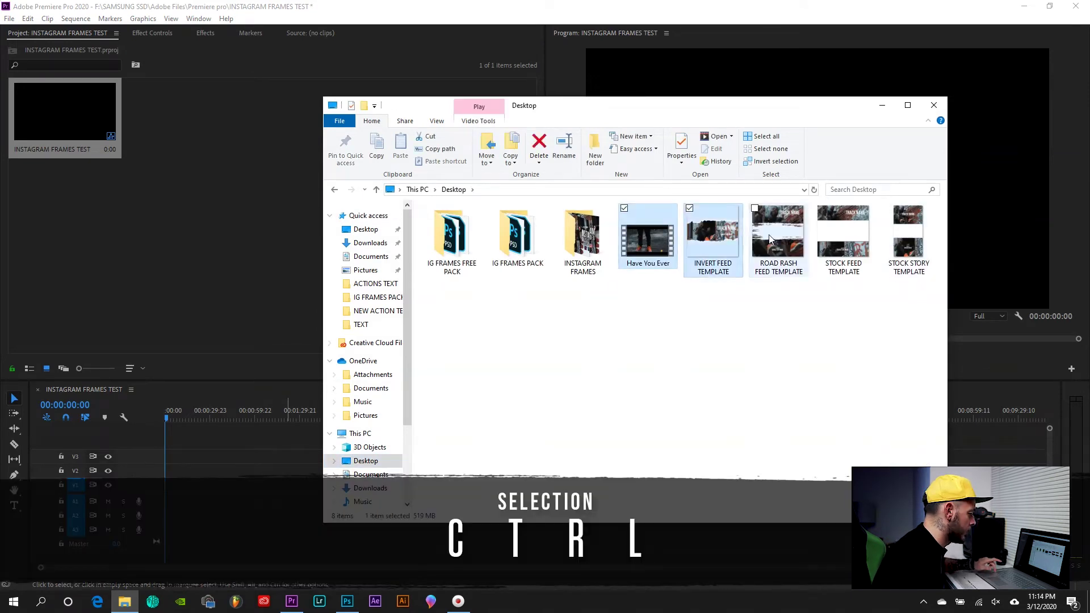
{"action": "left_click", "coordinate": [769, 238], "text": "ctrl"}
{"action": "left_click", "coordinate": [843, 238], "text": "ctrl"}
{"action": "left_click_drag", "start_coordinate": [786, 239], "coordinate": [209, 244]}
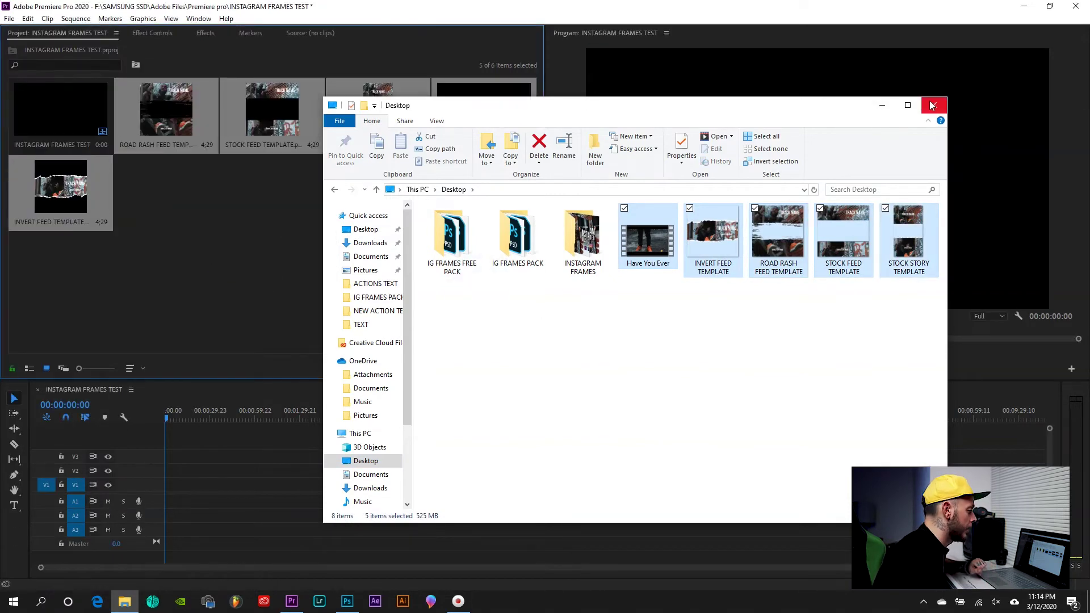
{"action": "left_click", "coordinate": [882, 111]}
{"action": "left_click", "coordinate": [222, 252]}
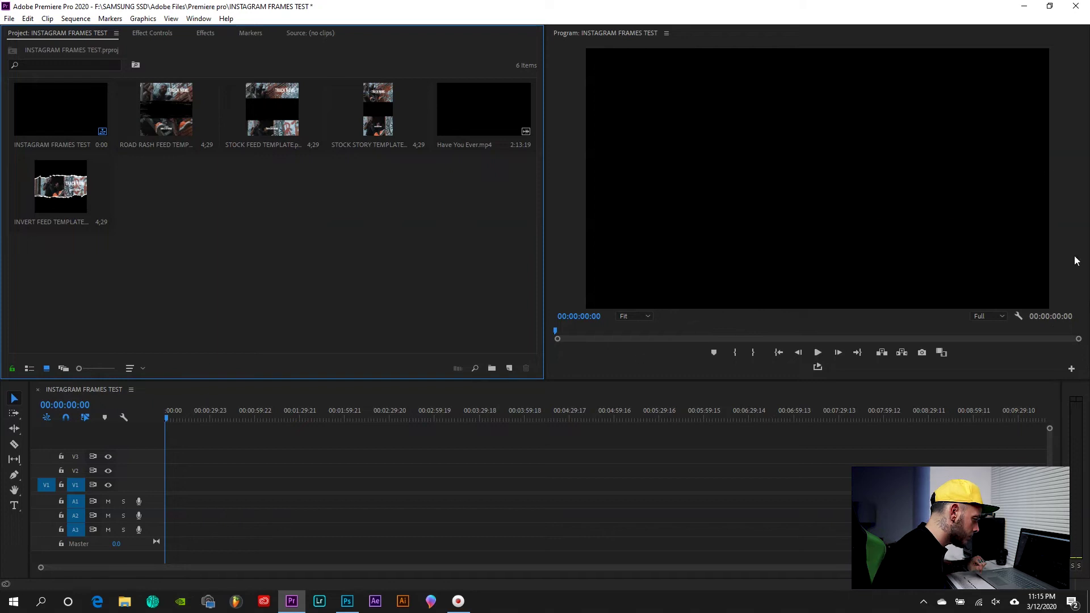
Step: Place the Have You Ever.mp4 video on track V1 at the start of the INSTAGRAM FRAMES TEST sequence
{"action": "left_click", "coordinate": [372, 135]}
{"action": "left_click", "coordinate": [376, 229]}
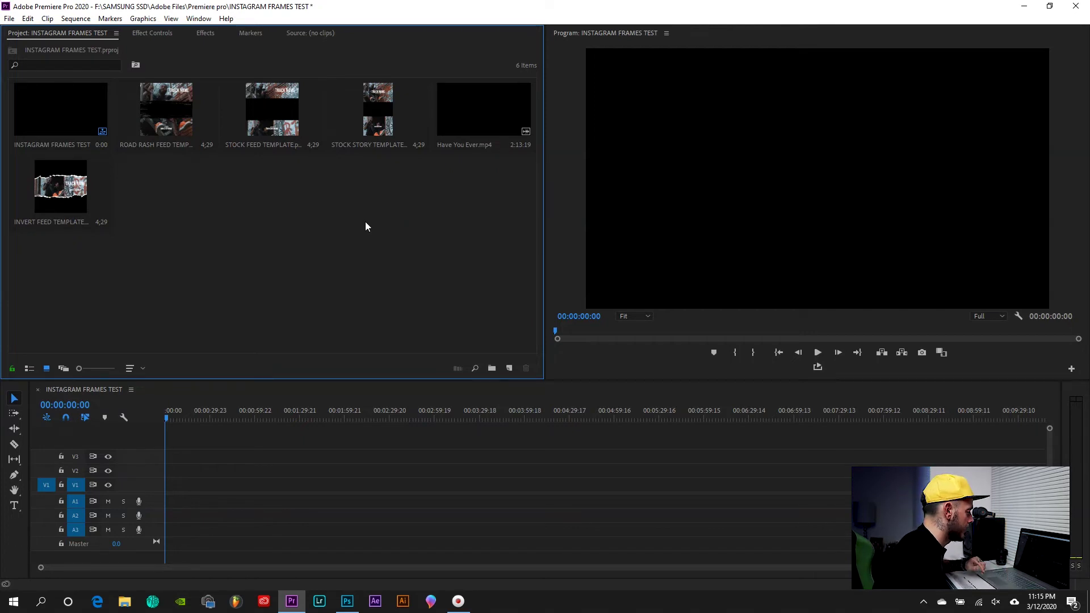
{"action": "left_click", "coordinate": [469, 128]}
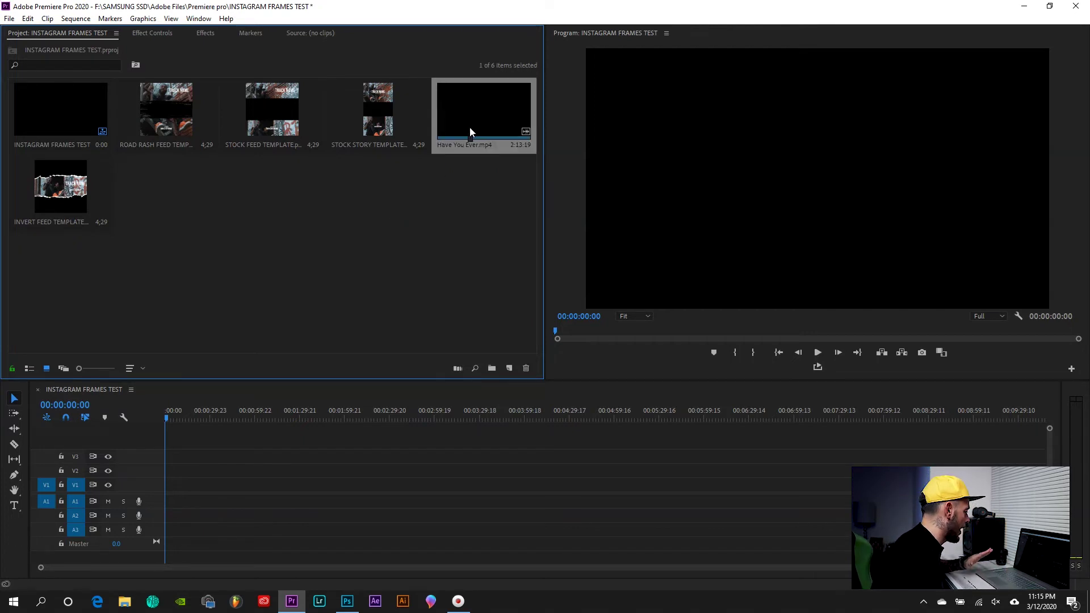
{"action": "left_click_drag", "start_coordinate": [485, 120], "coordinate": [165, 482]}
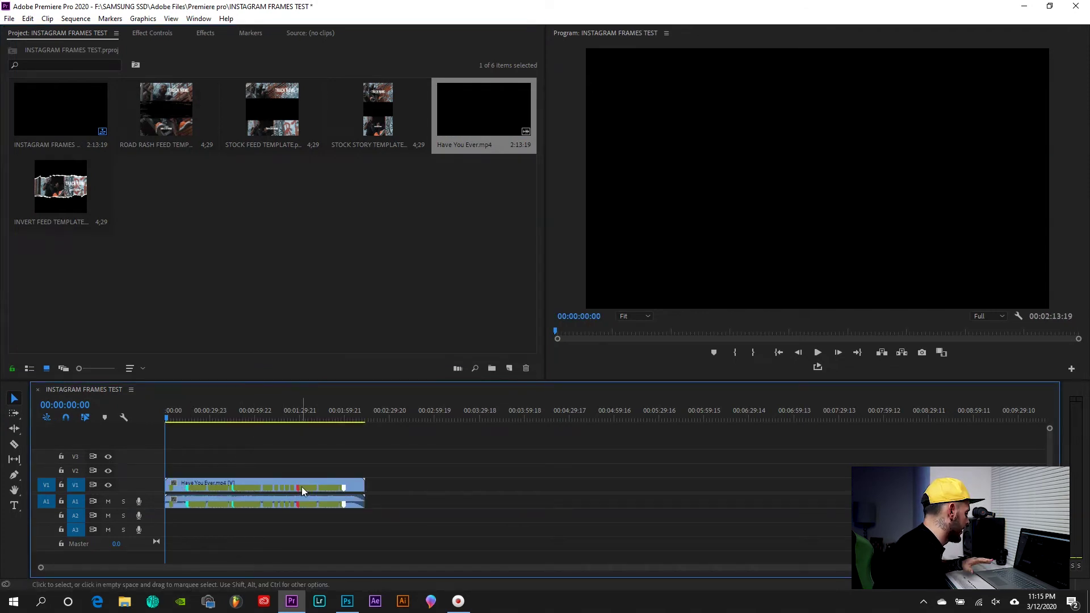
Step: Split the Have You Ever clip with the Razor tool at the marker just after 00:00:31:04
{"action": "left_click_drag", "start_coordinate": [193, 419], "coordinate": [223, 418]}
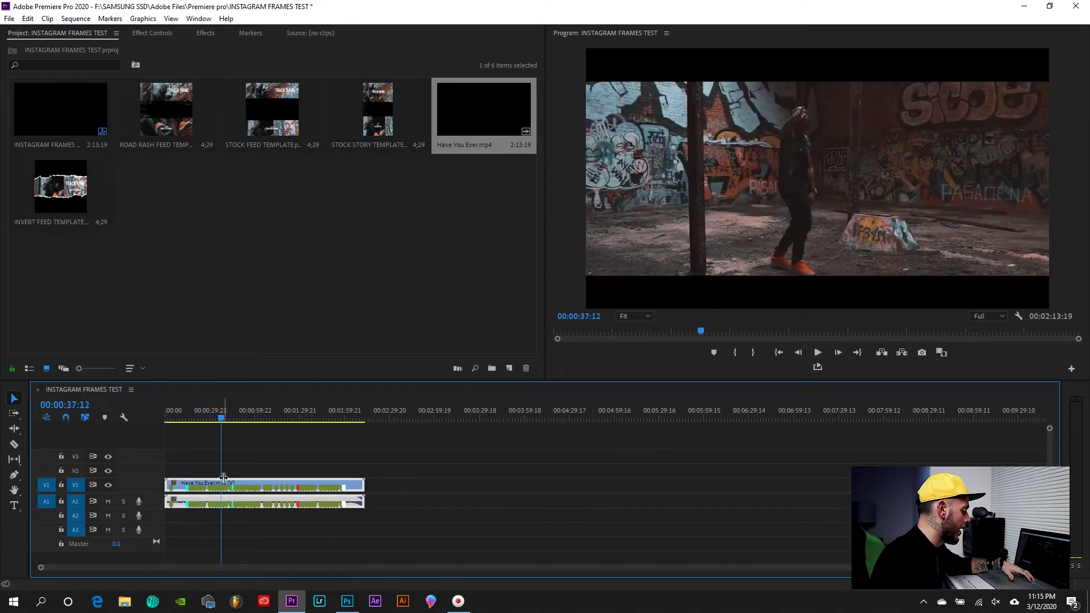
{"action": "key", "text": "equal"}
{"action": "key", "text": "equal"}
{"action": "key", "text": "equal"}
{"action": "key", "text": "equal"}
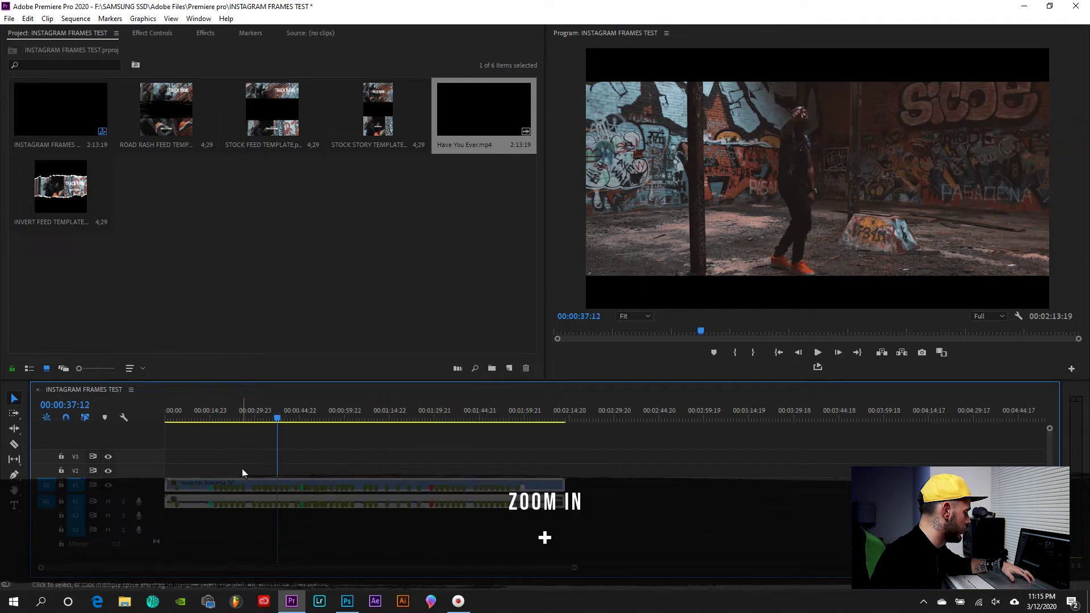
{"action": "key", "text": "minus"}
{"action": "key", "text": "minus"}
{"action": "key", "text": "minus"}
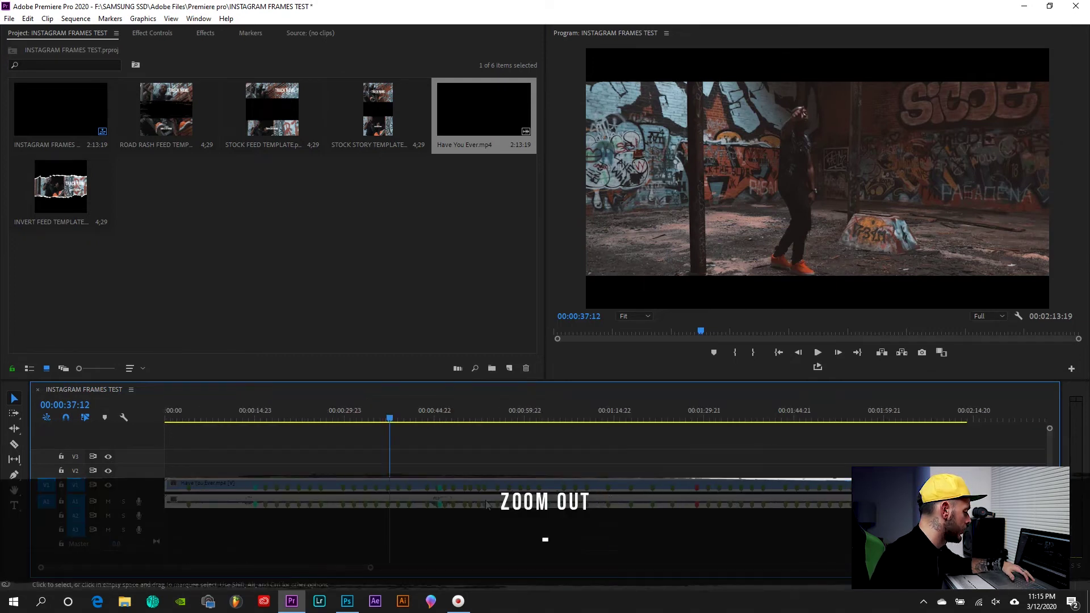
{"action": "key", "text": "equal"}
{"action": "left_click_drag", "start_coordinate": [386, 420], "coordinate": [357, 419]}
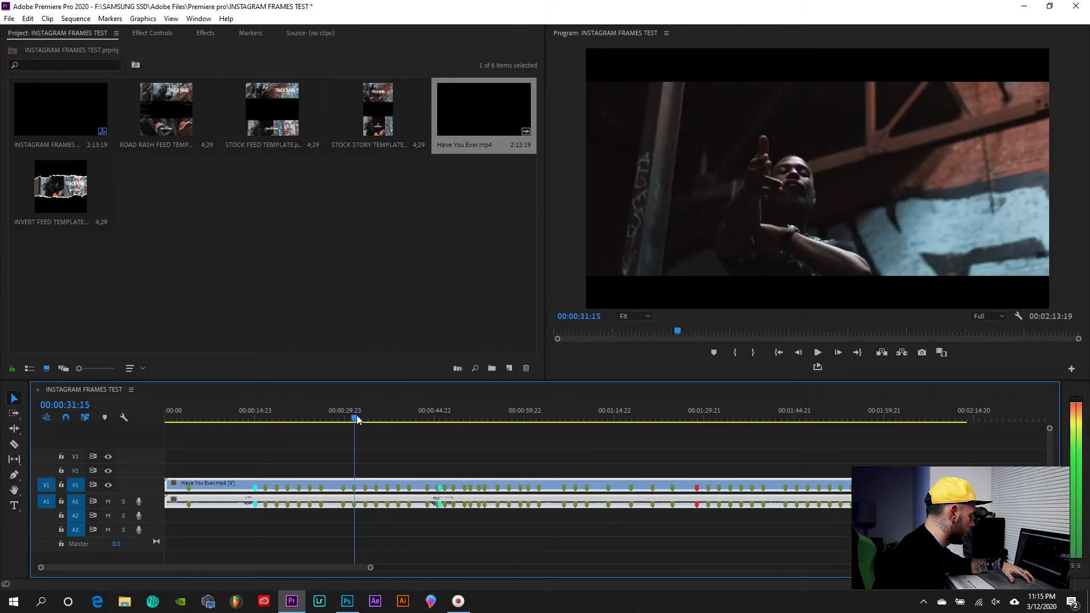
{"action": "key", "text": "equal"}
{"action": "key", "text": "equal"}
{"action": "key", "text": "equal"}
{"action": "left_click_drag", "start_coordinate": [601, 420], "coordinate": [584, 419]}
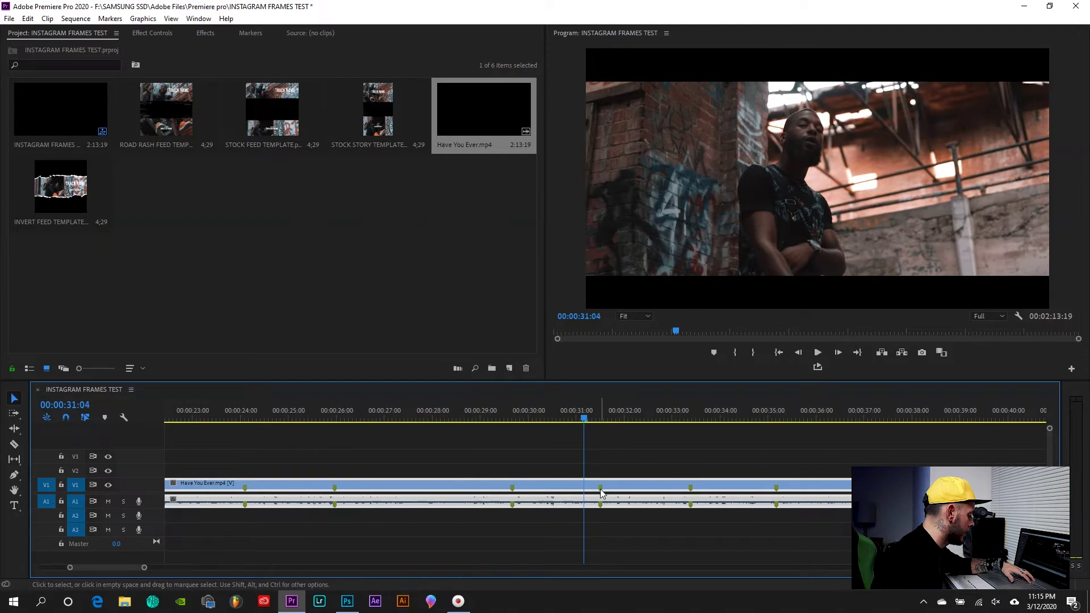
{"action": "key", "text": "c"}
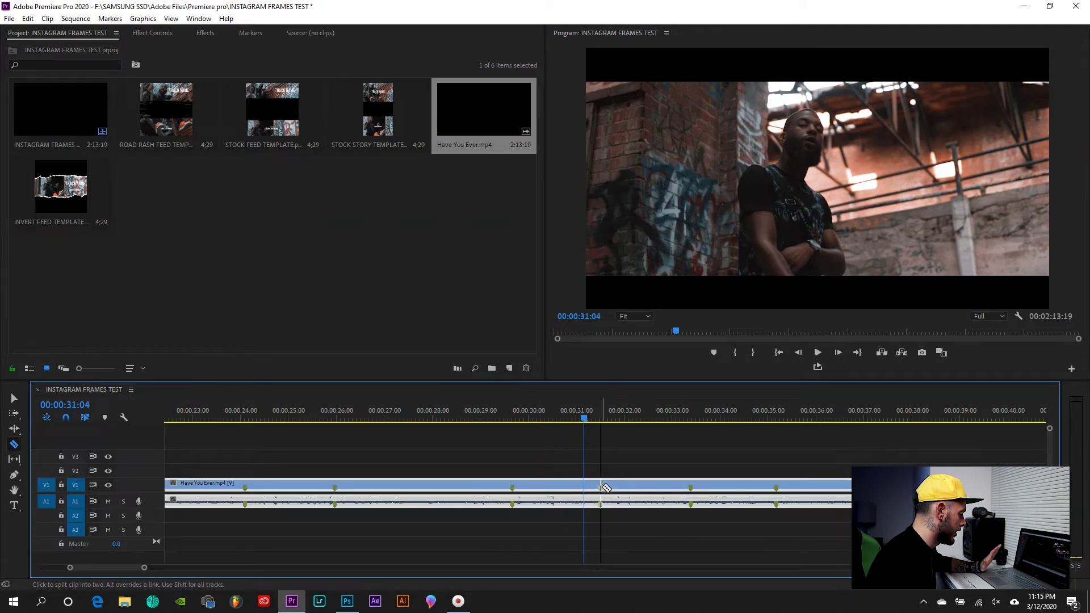
{"action": "left_click", "coordinate": [601, 486]}
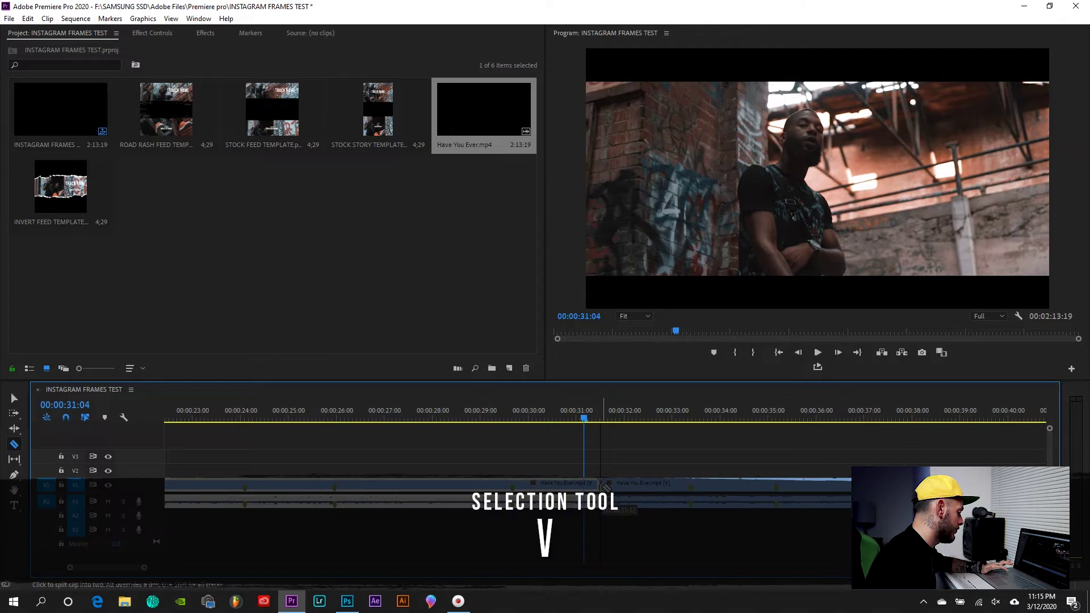
{"action": "key", "text": "v"}
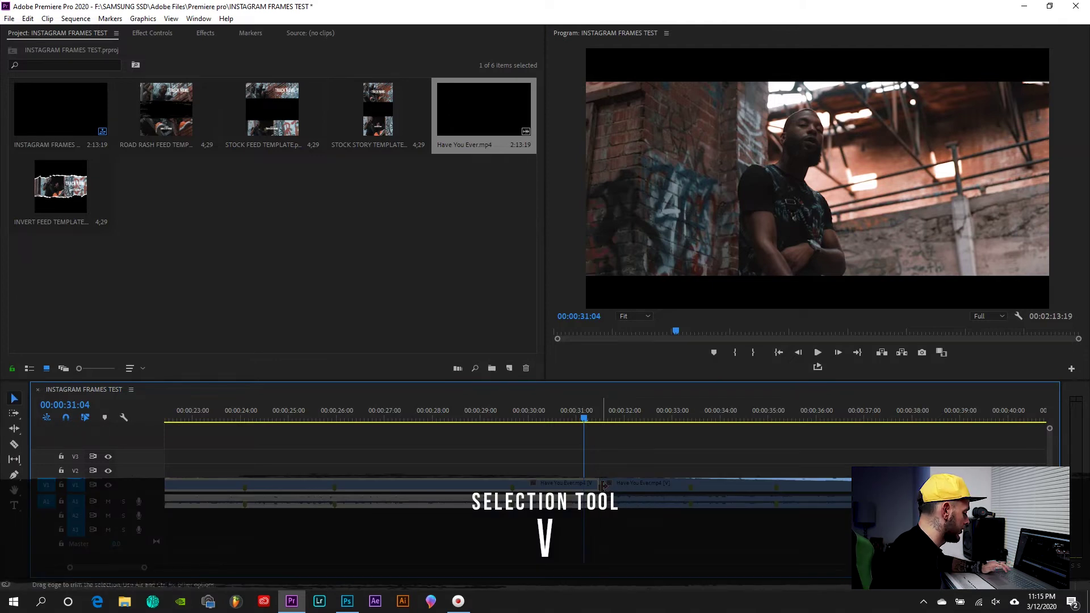
Step: Split the Have You Ever clip again at the marker just after 00:00:43:09
{"action": "key", "text": "backslash"}
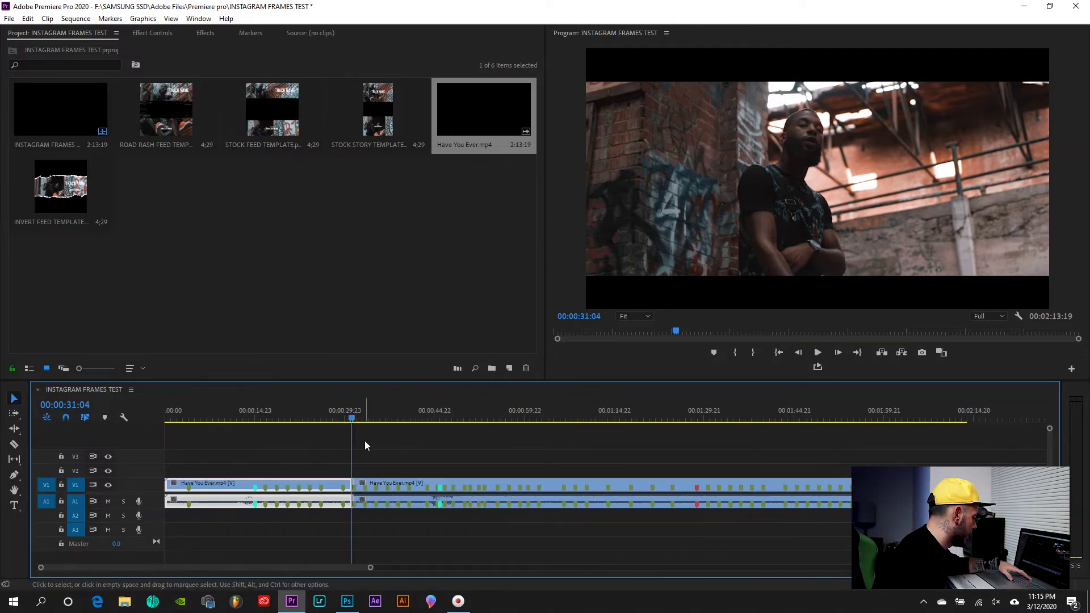
{"action": "left_click_drag", "start_coordinate": [353, 419], "coordinate": [425, 419]}
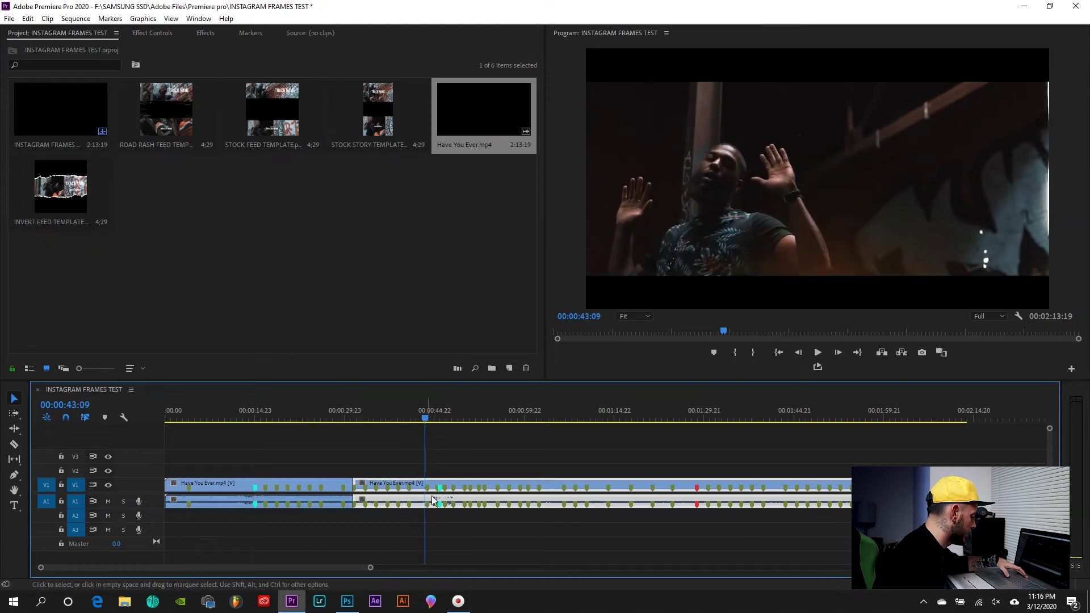
{"action": "key", "text": "c"}
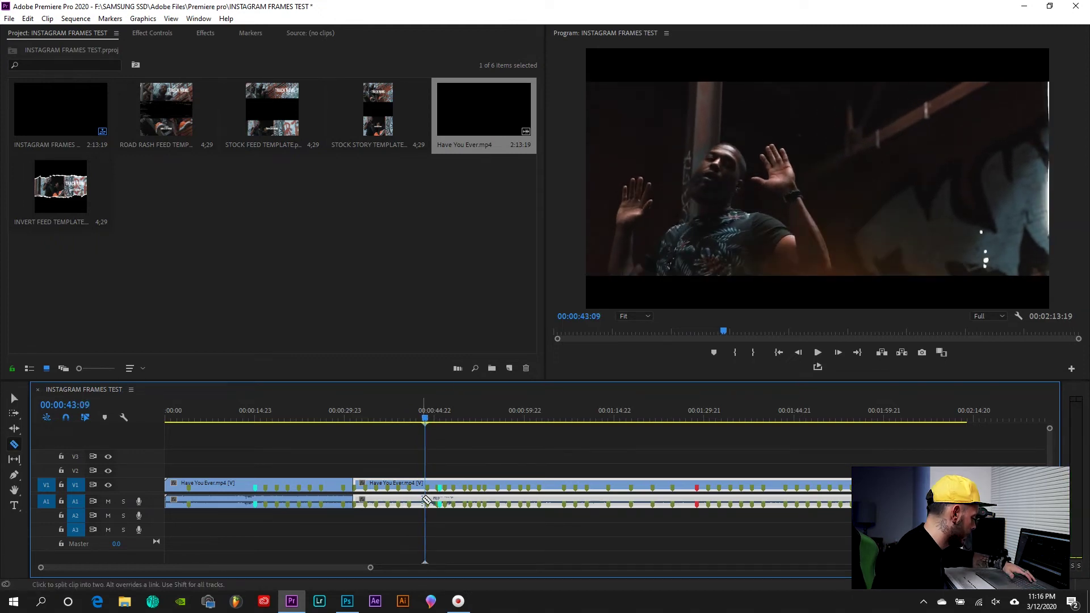
{"action": "key", "text": "equal"}
{"action": "key", "text": "equal"}
{"action": "key", "text": "equal"}
{"action": "left_click", "coordinate": [621, 487]}
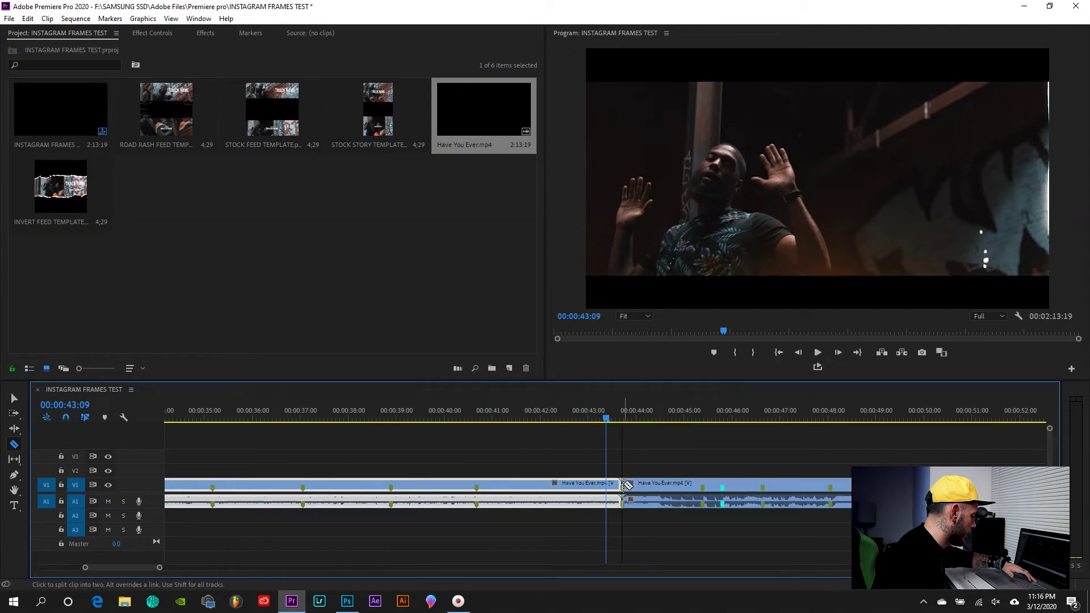
{"action": "key", "text": "minus"}
{"action": "key", "text": "v"}
Step: Remove the segments after and before the middle section, and move the remaining clip to the start of the sequence
{"action": "left_click_drag", "start_coordinate": [549, 470], "coordinate": [505, 500]}
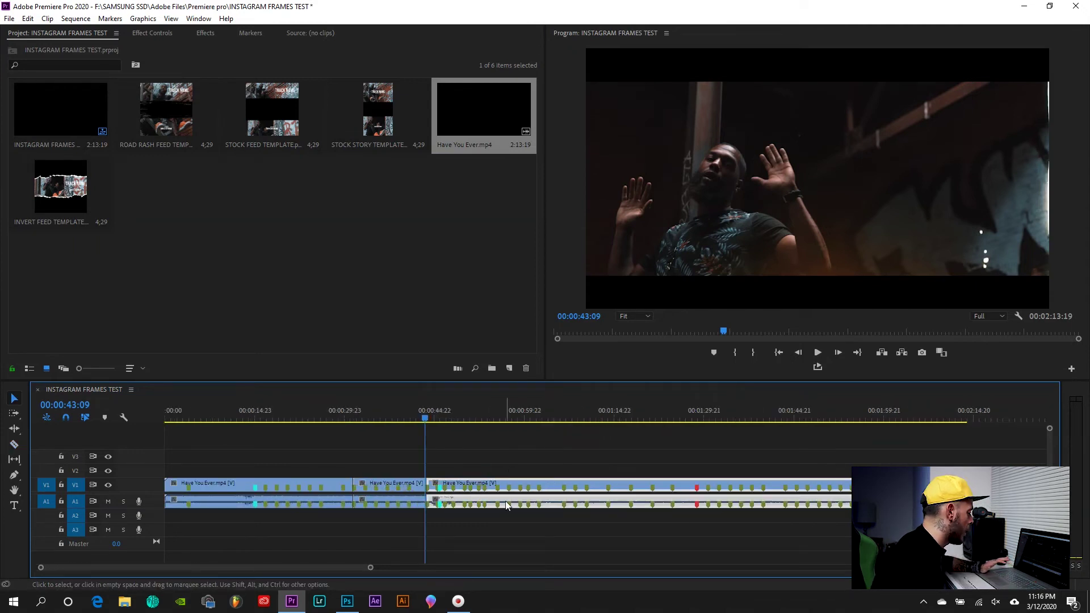
{"action": "left_click_drag", "start_coordinate": [522, 458], "coordinate": [485, 503]}
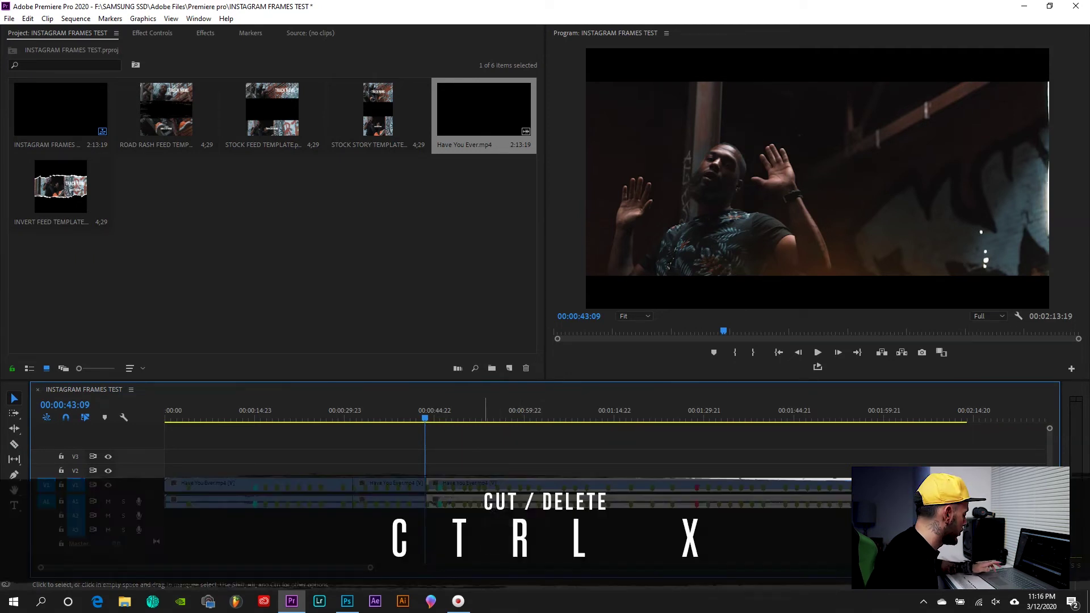
{"action": "key", "text": "ctrl+x"}
{"action": "left_click_drag", "start_coordinate": [332, 471], "coordinate": [308, 500]}
{"action": "key", "text": "ctrl+x"}
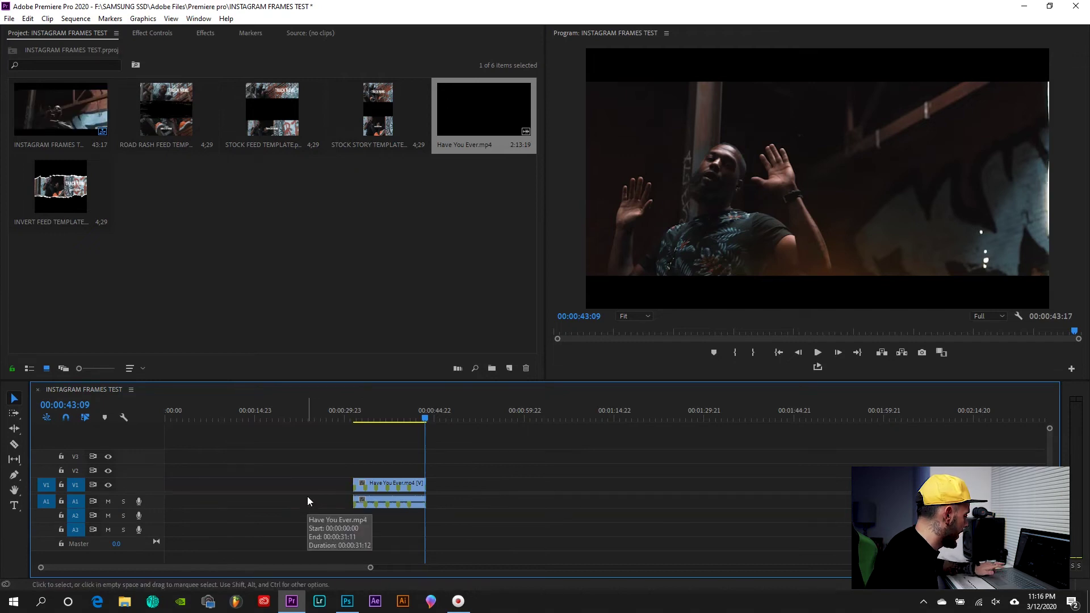
{"action": "left_click_drag", "start_coordinate": [382, 486], "coordinate": [168, 494]}
{"action": "left_click_drag", "start_coordinate": [171, 413], "coordinate": [153, 413]}
Step: Place STOCK STORY TEMPLATE.png on track V2 above the video and match its length to the clip
{"action": "key", "text": "="}
{"action": "key", "text": "="}
{"action": "key", "text": "="}
{"action": "key", "text": "-"}
{"action": "key", "text": "-"}
{"action": "key", "text": "-"}
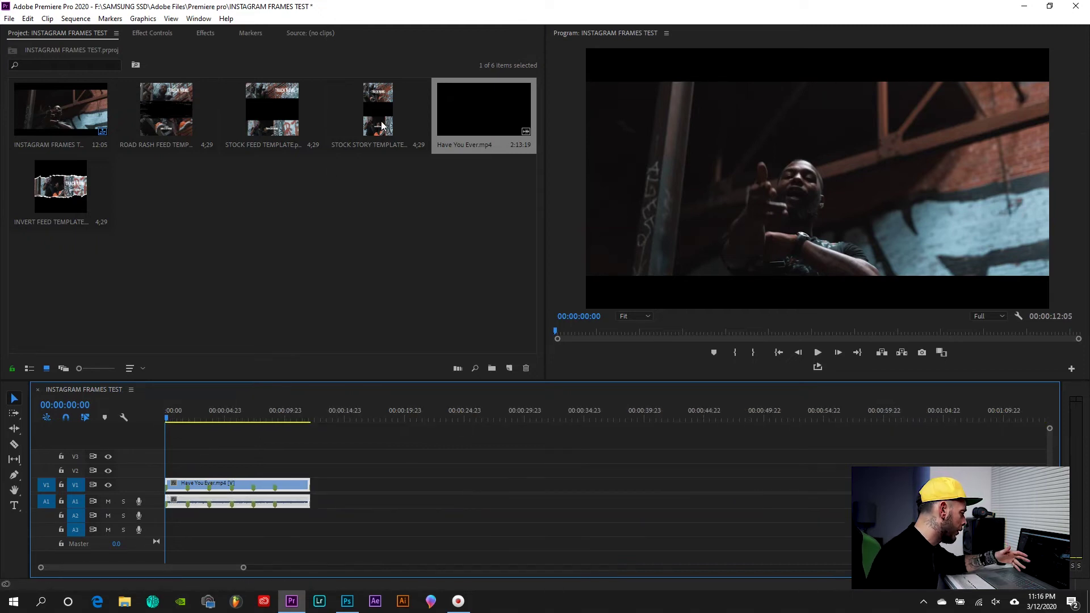
{"action": "left_click_drag", "start_coordinate": [382, 116], "coordinate": [301, 470]}
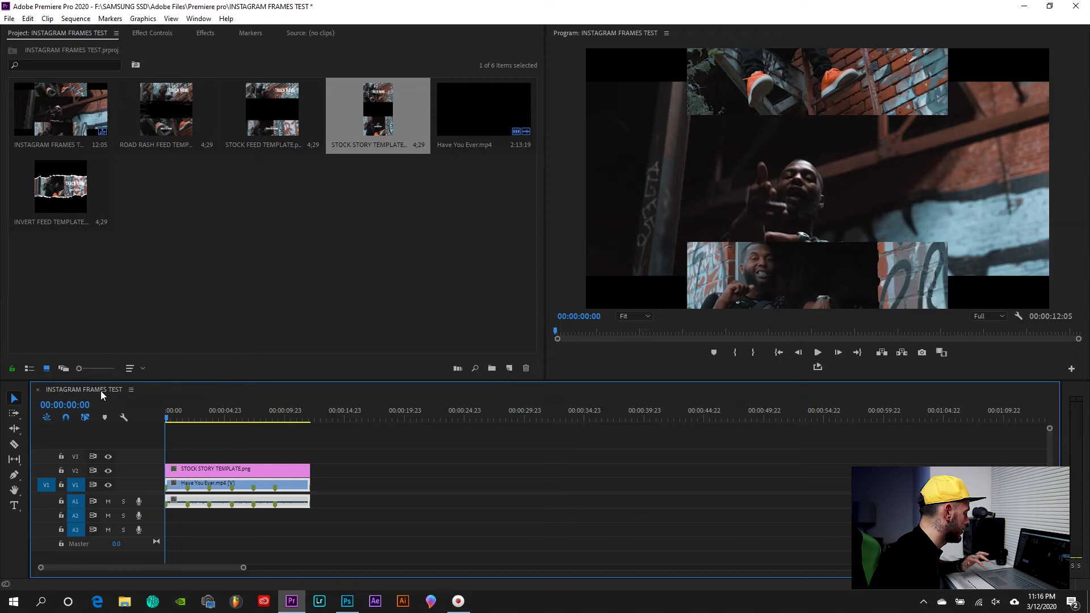
Step: Change the sequence frame size to 1080 horizontal by 1920 vertical and accept deleting the sequence previews
{"action": "left_click", "coordinate": [75, 19]}
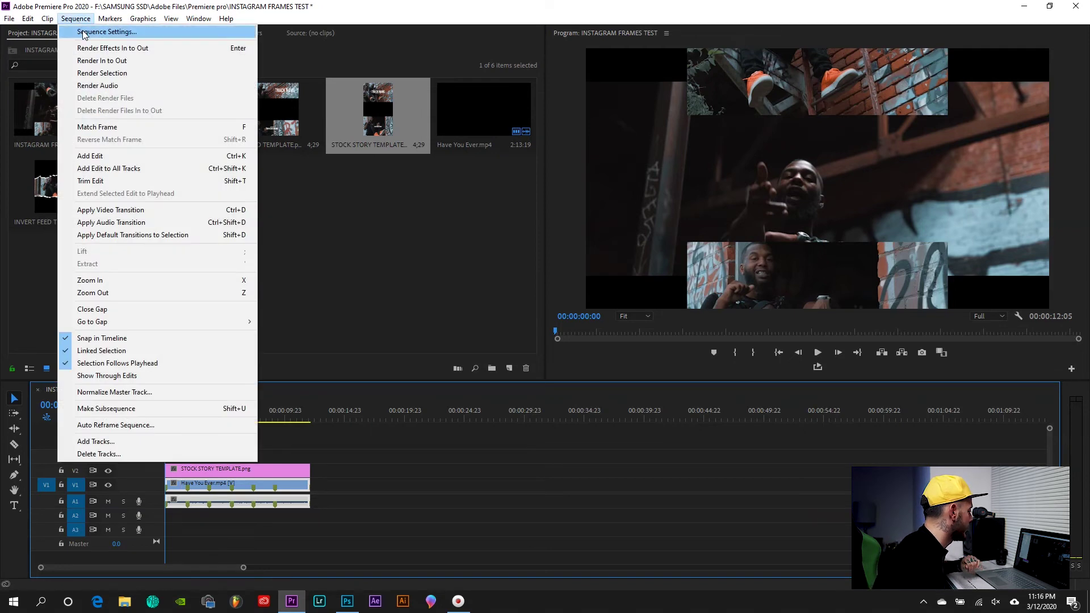
{"action": "left_click", "coordinate": [84, 33]}
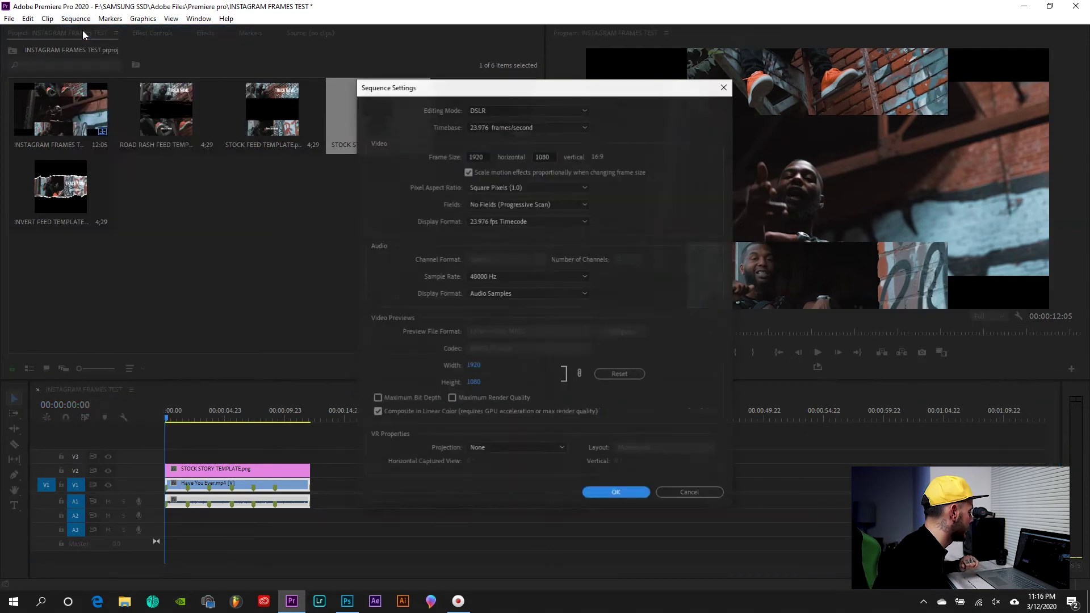
{"action": "double_click", "coordinate": [482, 156]}
{"action": "type", "text": "1080"}
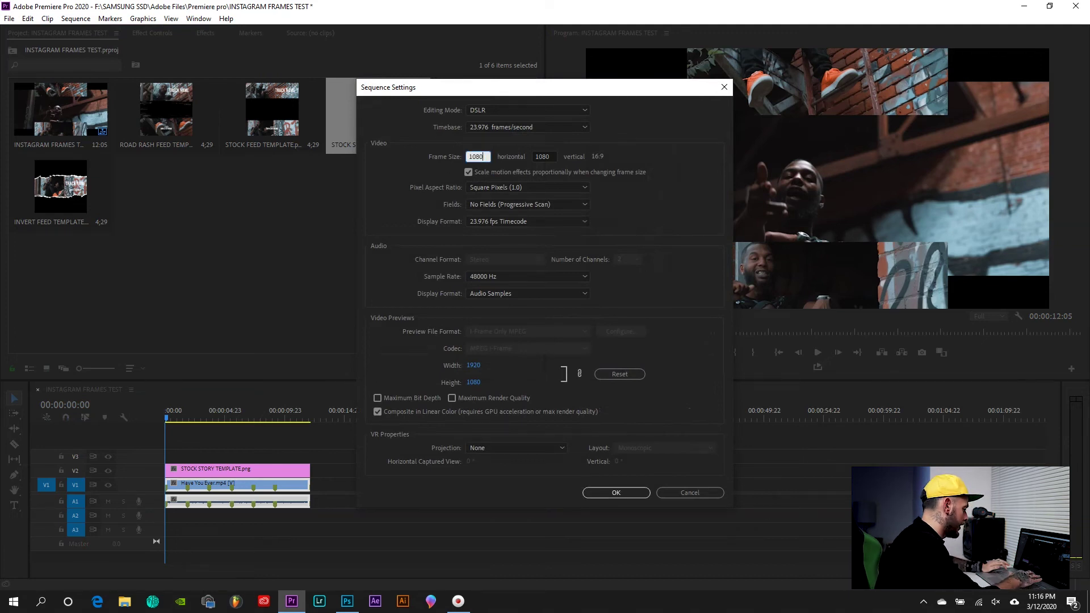
{"action": "double_click", "coordinate": [550, 157]}
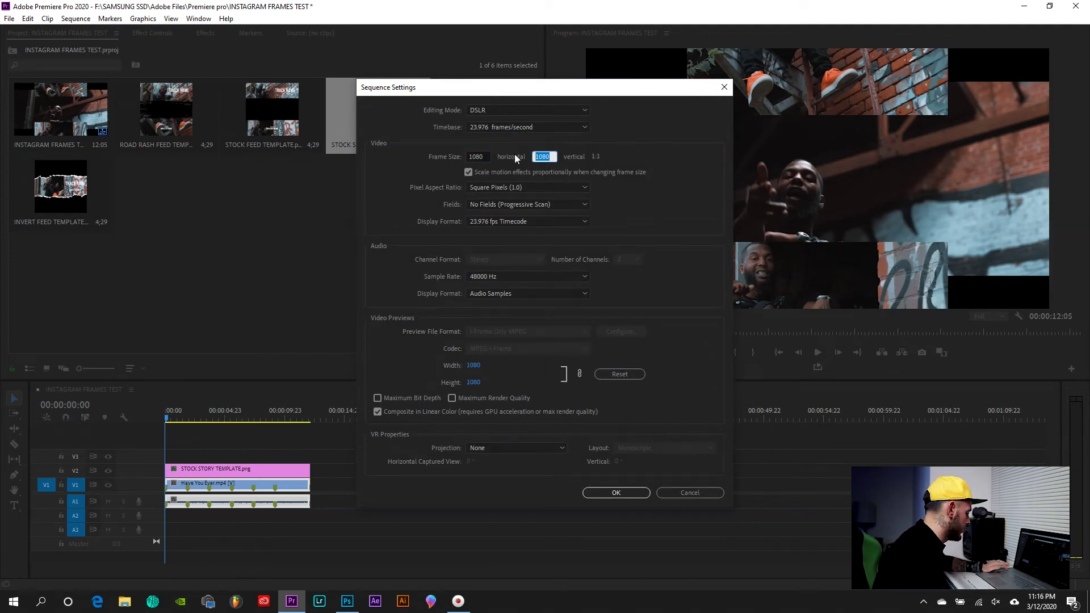
{"action": "type", "text": "1920"}
{"action": "key", "text": "Tab"}
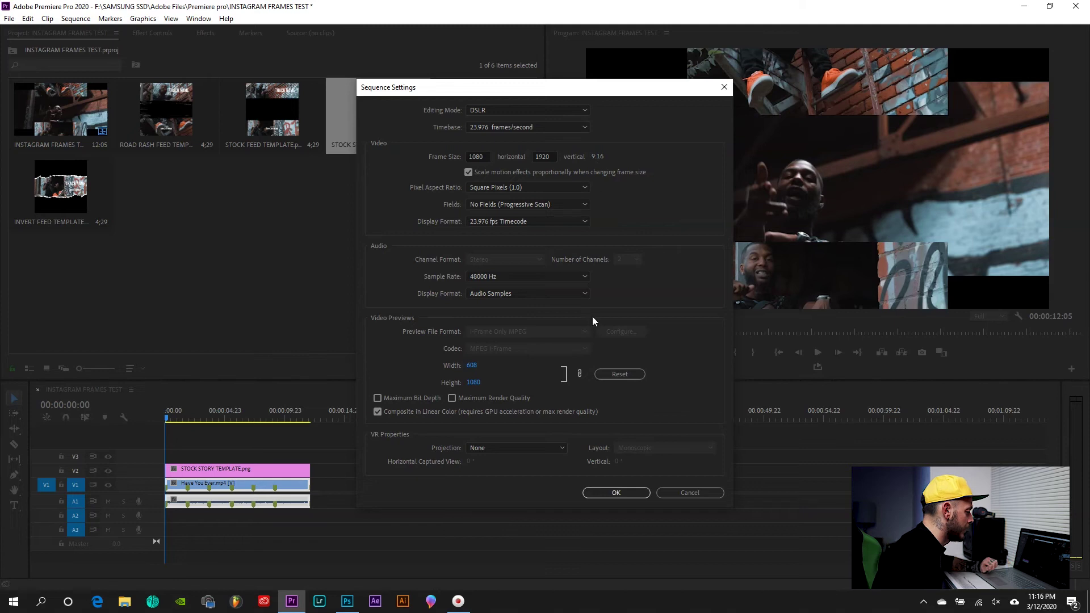
{"action": "left_click", "coordinate": [639, 496]}
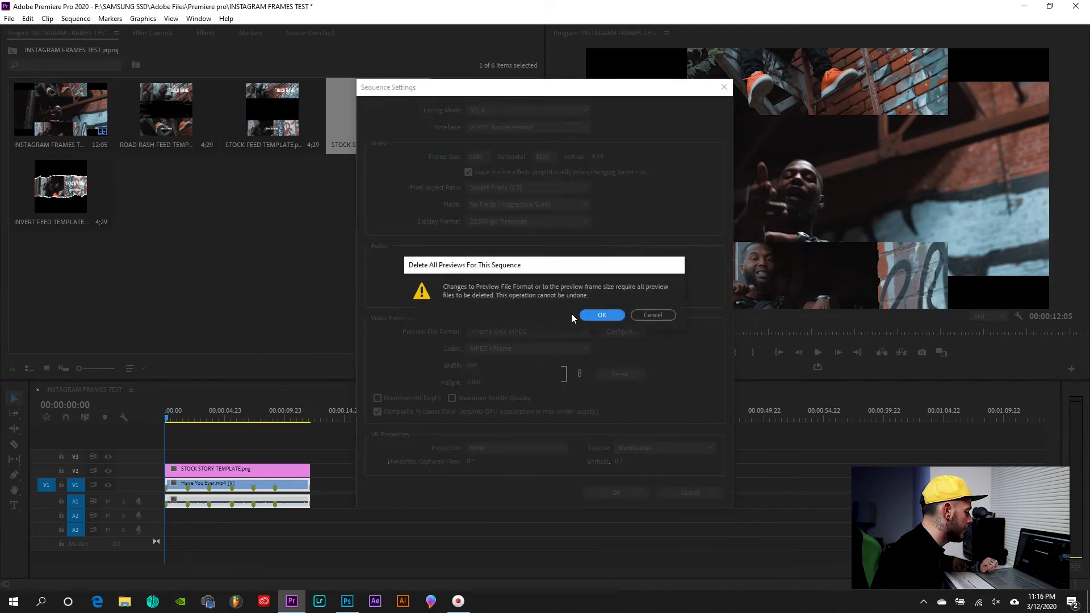
{"action": "left_click", "coordinate": [599, 316]}
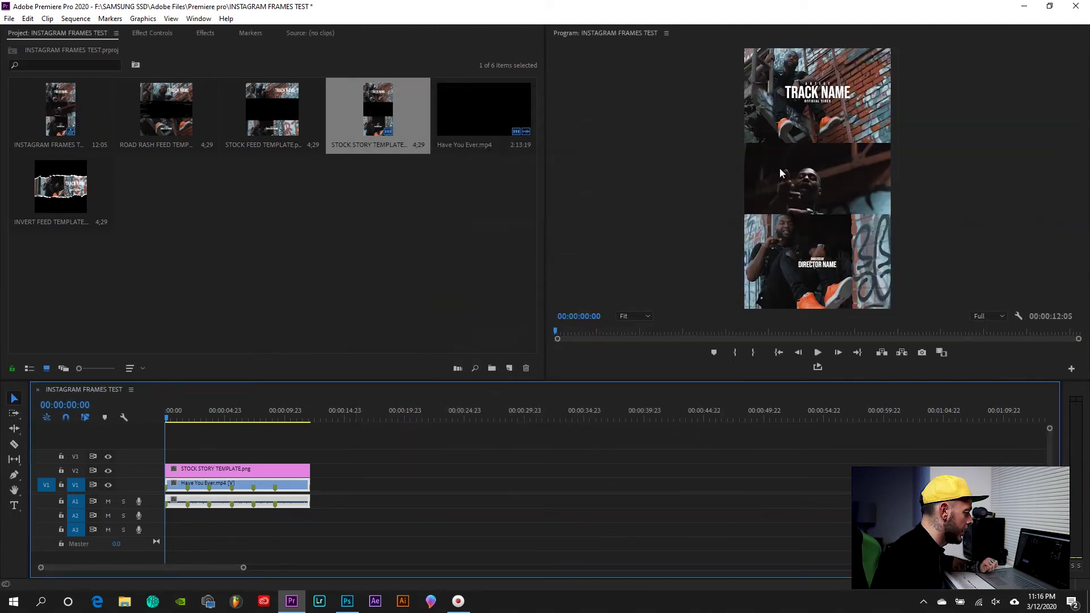
Step: Preview the vertical sequence briefly, and apply Set to Frame Size to the Have You Ever clip
{"action": "key", "text": "space"}
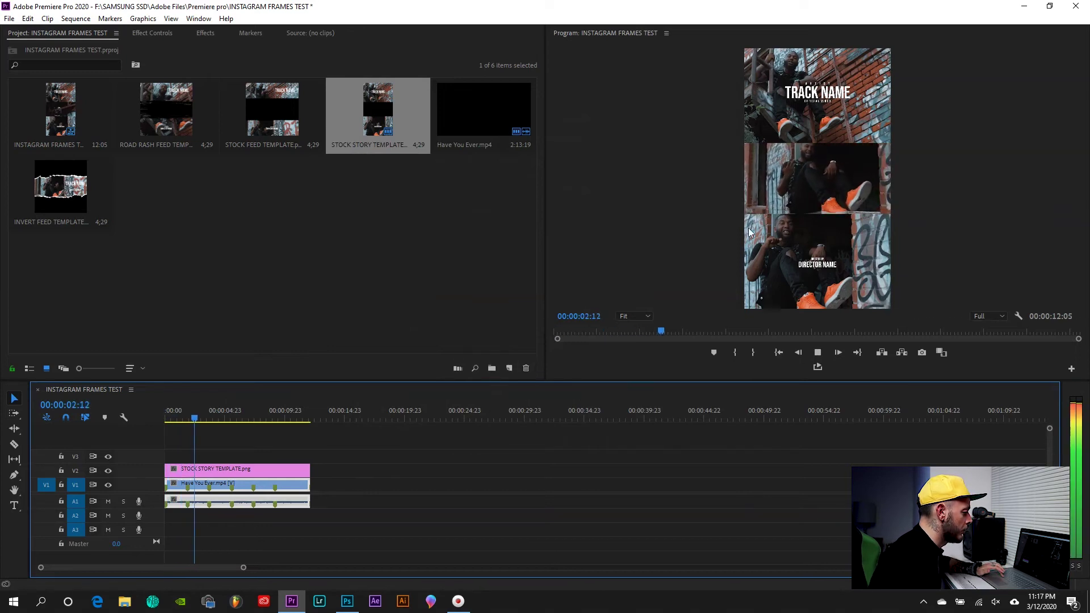
{"action": "key", "text": "space"}
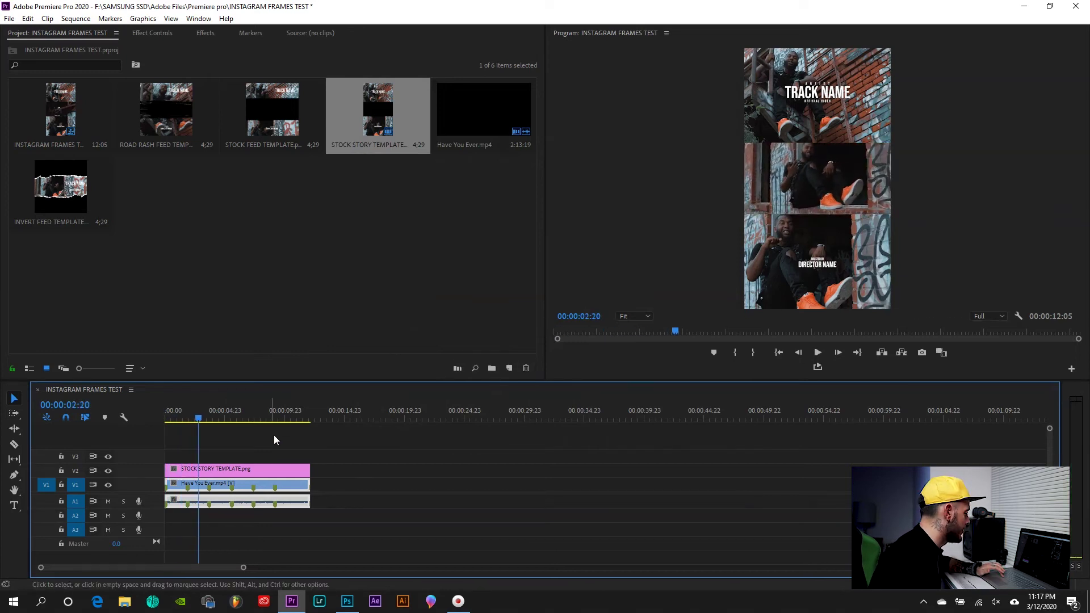
{"action": "right_click", "coordinate": [232, 486]}
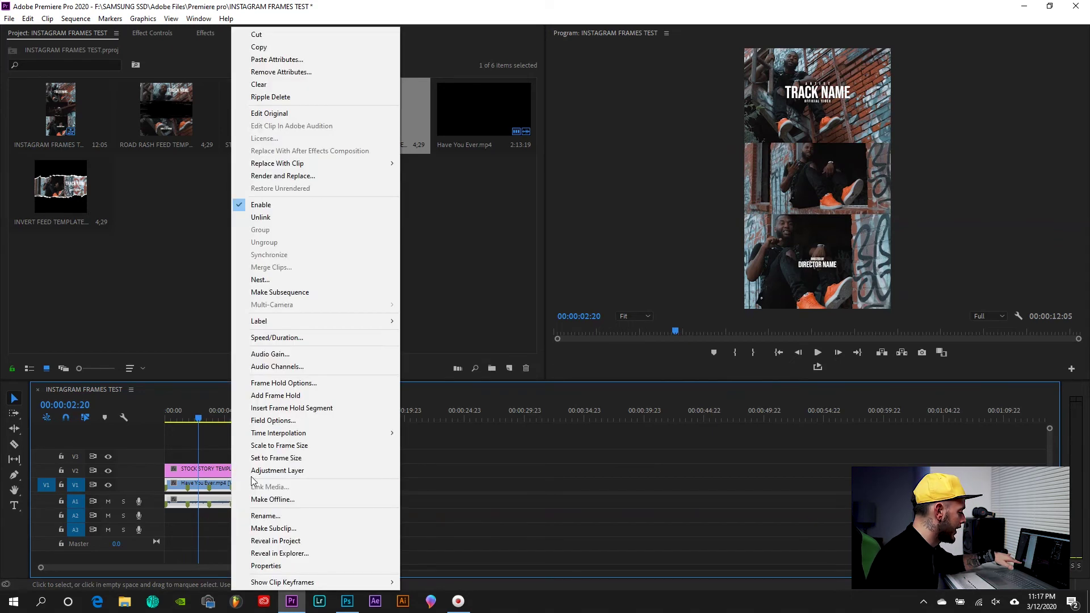
{"action": "left_click", "coordinate": [282, 459]}
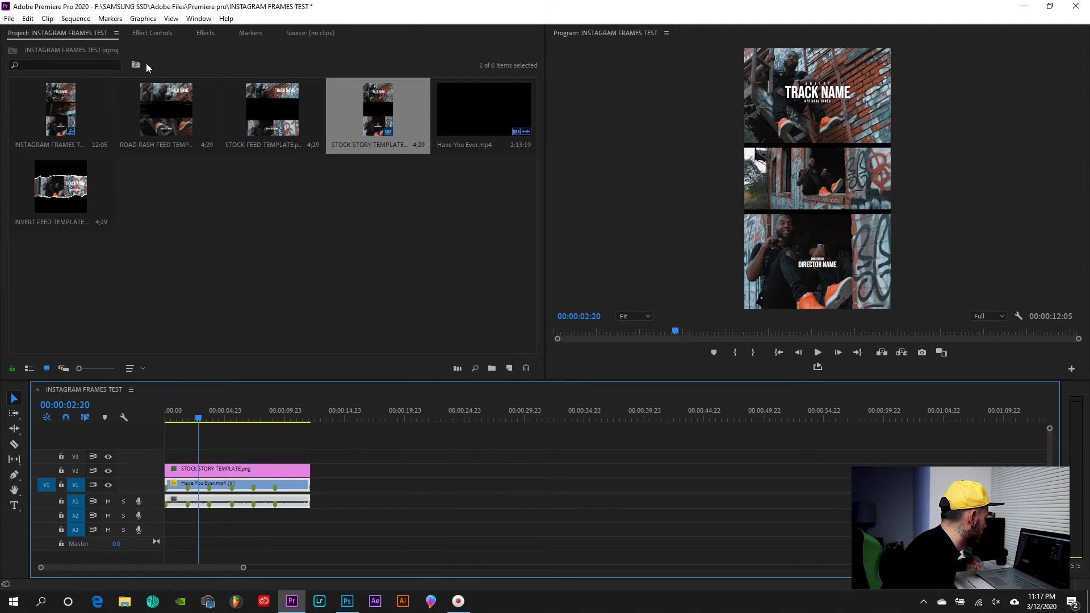
Step: Set the Have You Ever clip's motion scale to 66 so it fills the opening in the story frame
{"action": "left_click", "coordinate": [151, 37]}
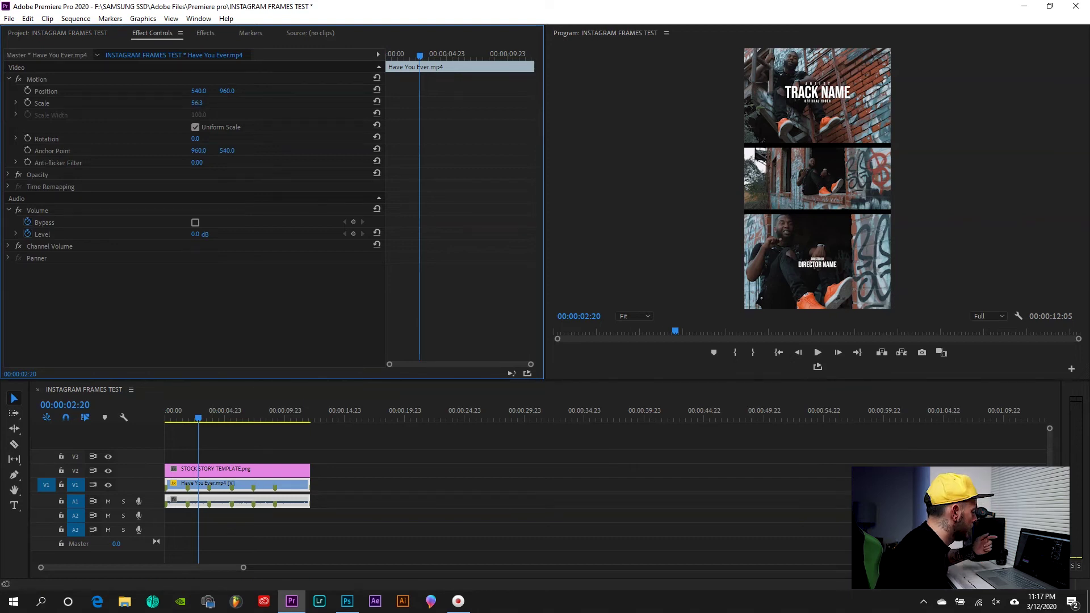
{"action": "left_click_drag", "start_coordinate": [196, 102], "coordinate": [203, 103]}
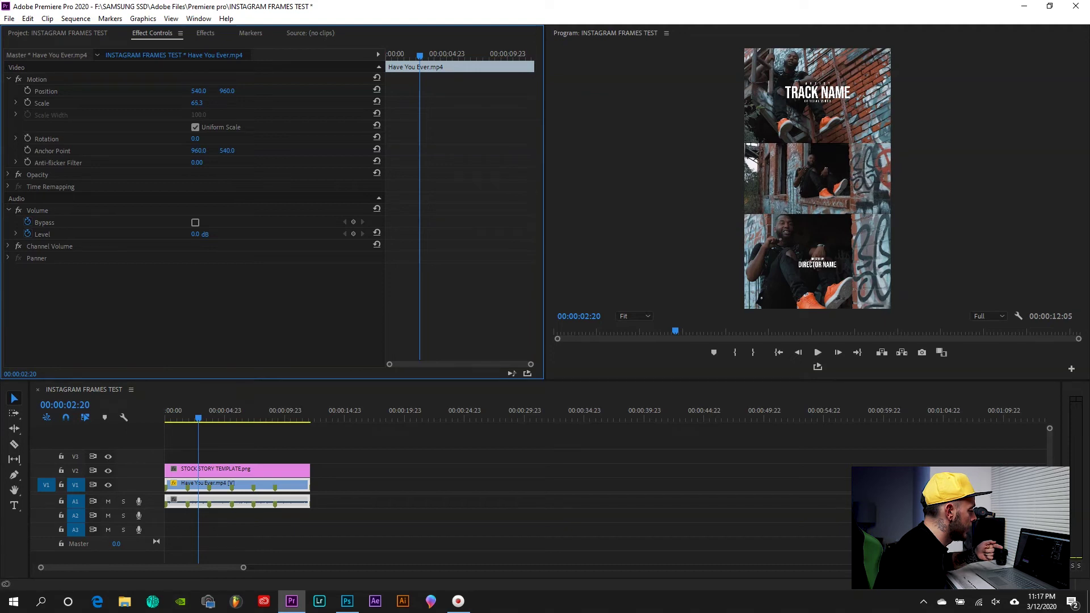
{"action": "left_click", "coordinate": [203, 102]}
{"action": "type", "text": "66"}
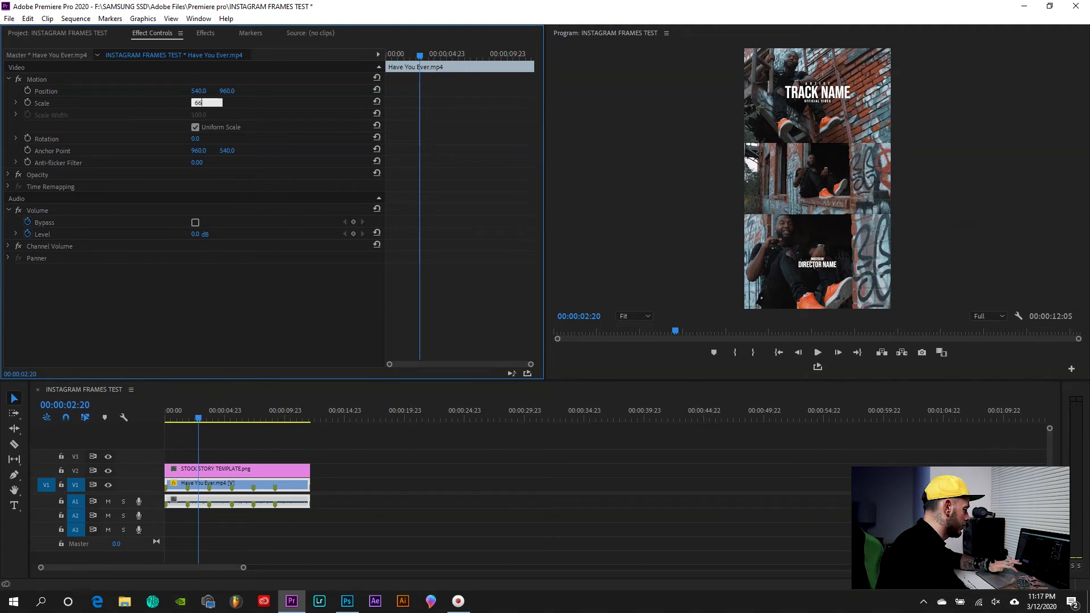
{"action": "key", "text": "Return"}
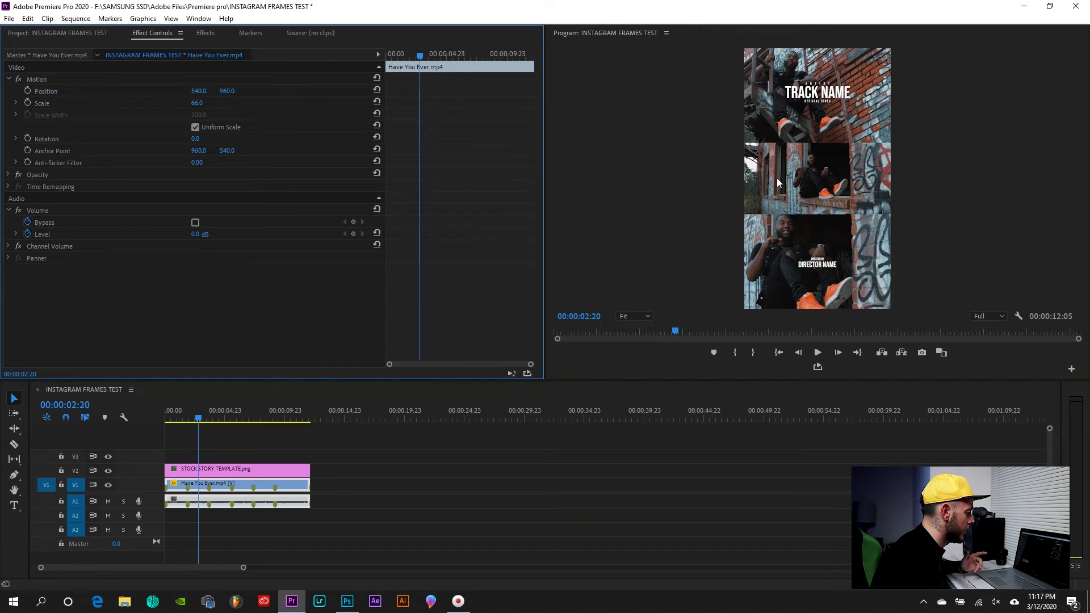
Step: Play back the vertical story sequence to check the scaled video, and return the playhead to the start
{"action": "key", "text": "space"}
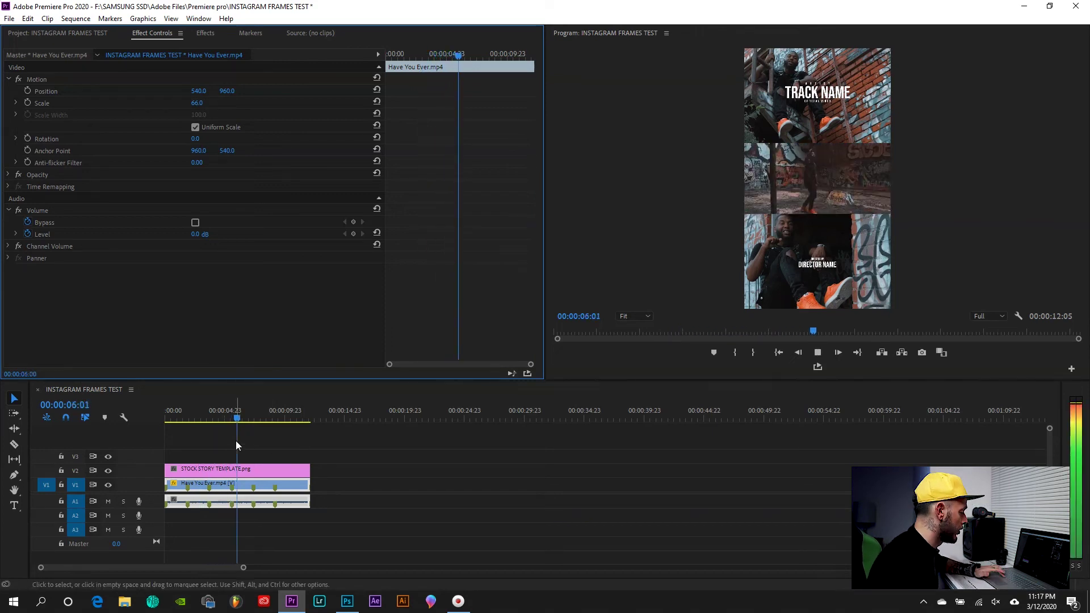
{"action": "key", "text": "space"}
{"action": "left_click_drag", "start_coordinate": [210, 414], "coordinate": [9, 431]}
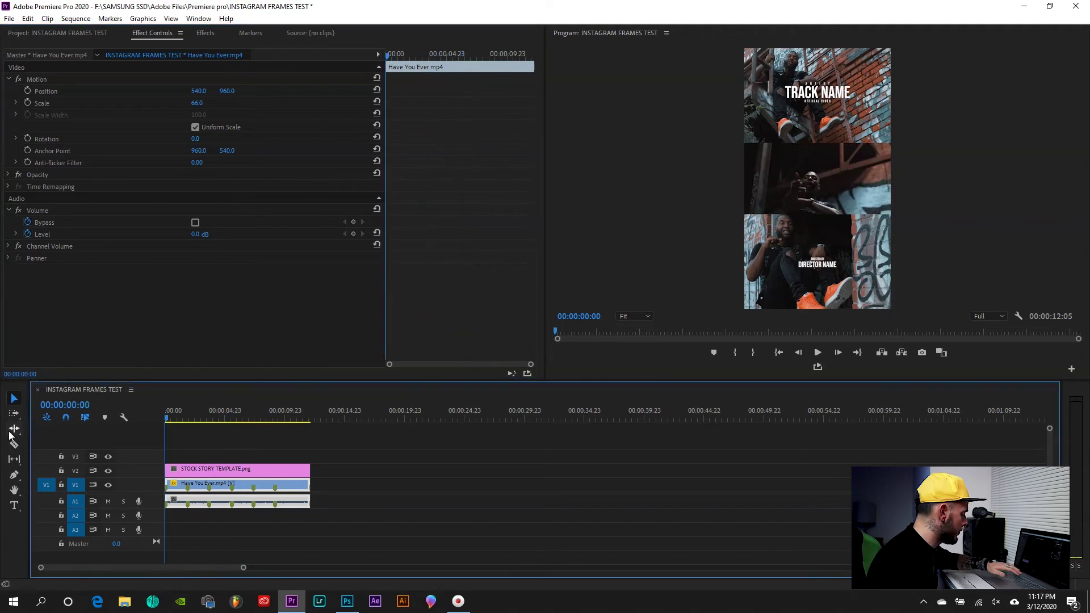
Step: Mark the sequence's export range from its start to the end of the clips at 00:00:12:05
{"action": "key", "text": "equal"}
{"action": "key", "text": "equal"}
{"action": "key", "text": "equal"}
{"action": "key", "text": "equal"}
{"action": "key", "text": "equal"}
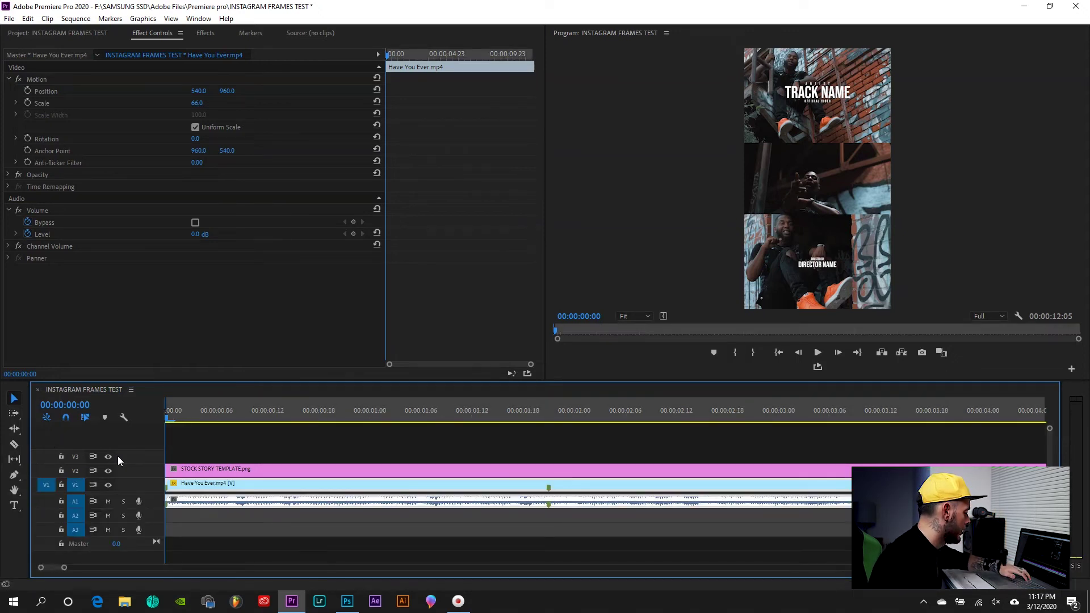
{"action": "key", "text": "backslash"}
{"action": "left_click", "coordinate": [477, 418]}
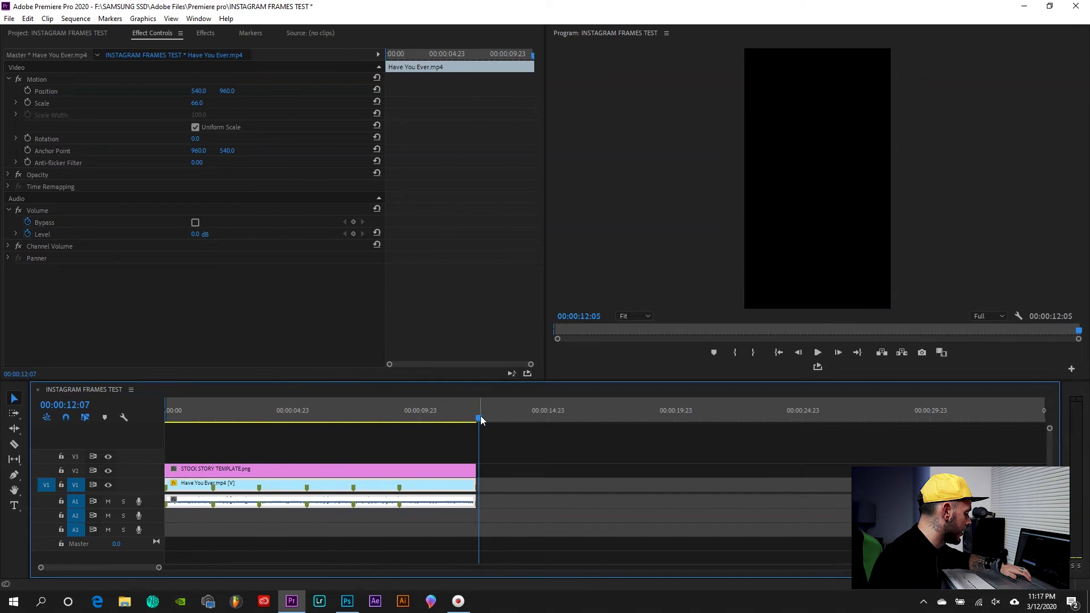
{"action": "key", "text": "equal"}
{"action": "key", "text": "equal"}
{"action": "key", "text": "equal"}
{"action": "left_click", "coordinate": [572, 417]}
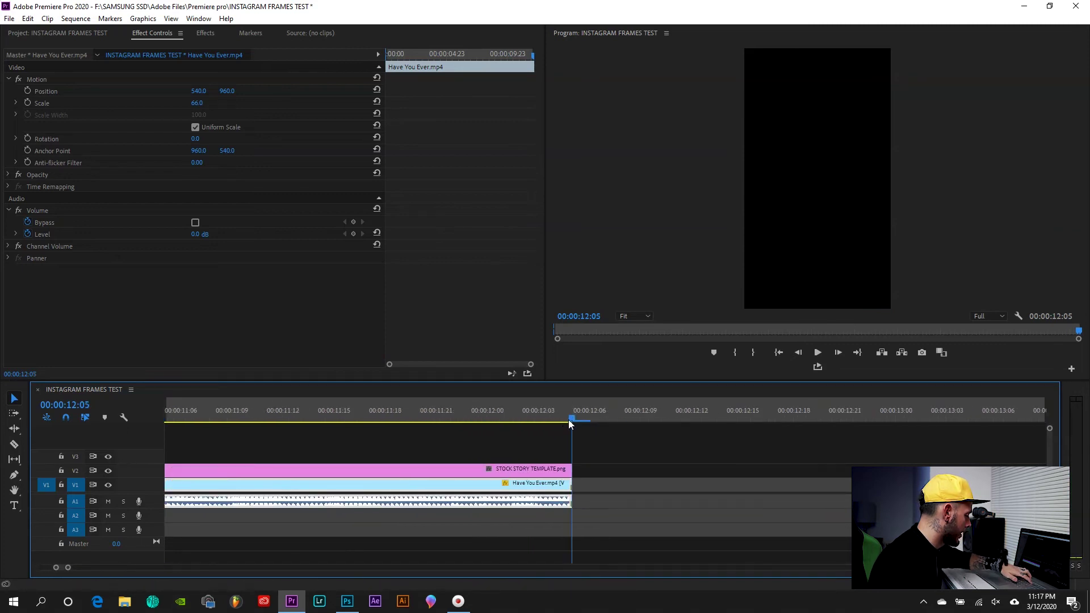
{"action": "key", "text": "o"}
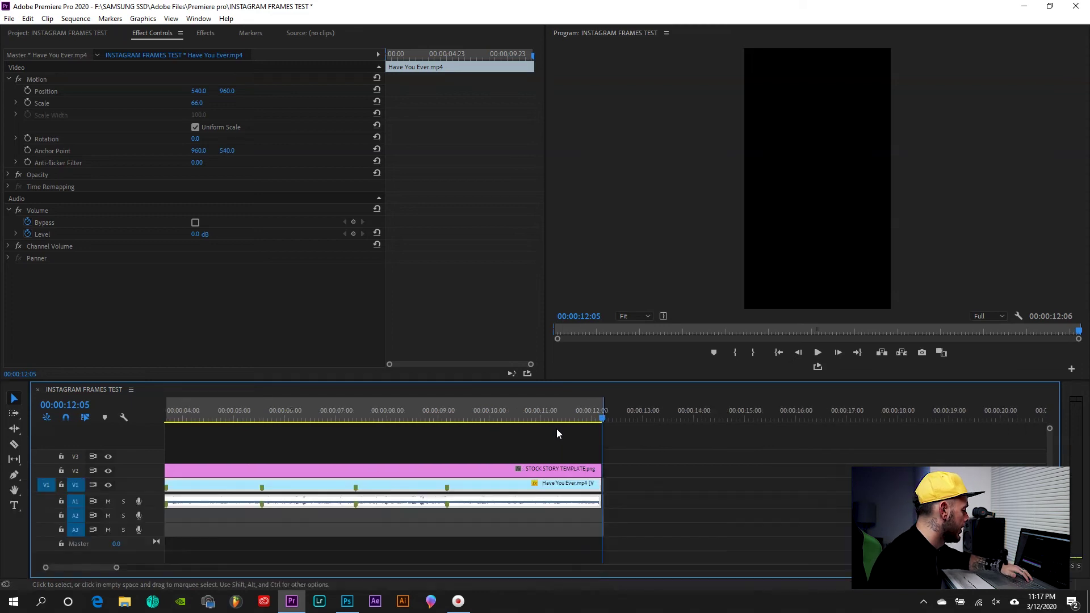
{"action": "key", "text": "minus"}
{"action": "key", "text": "minus"}
{"action": "key", "text": "minus"}
{"action": "key", "text": "minus"}
{"action": "key", "text": "minus"}
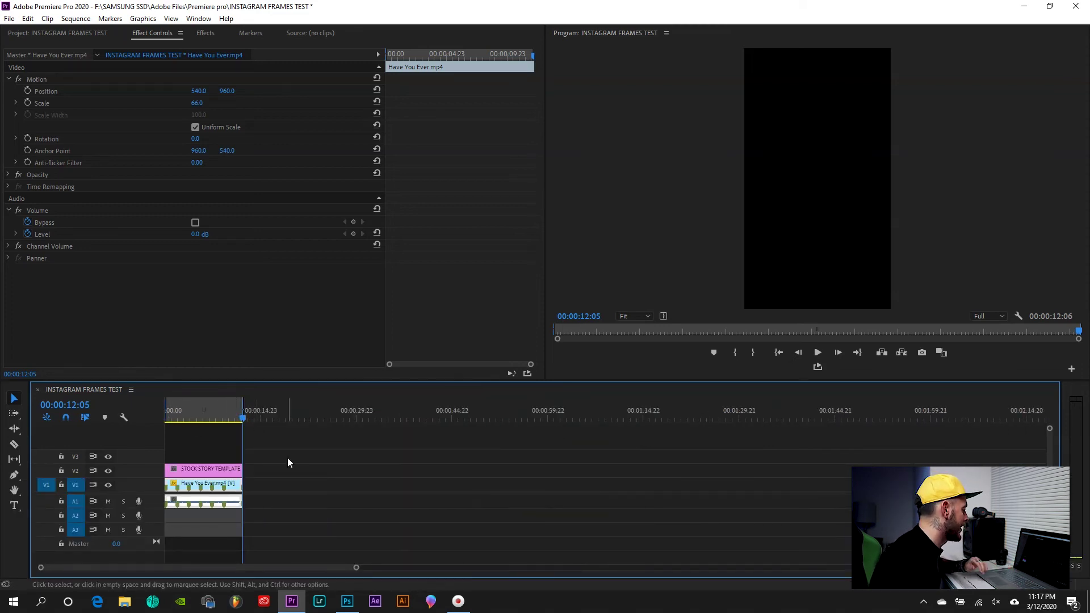
Step: Open the media export settings for the sequence, choose the IG STORY preset, and cancel the export
{"action": "left_click", "coordinate": [199, 419]}
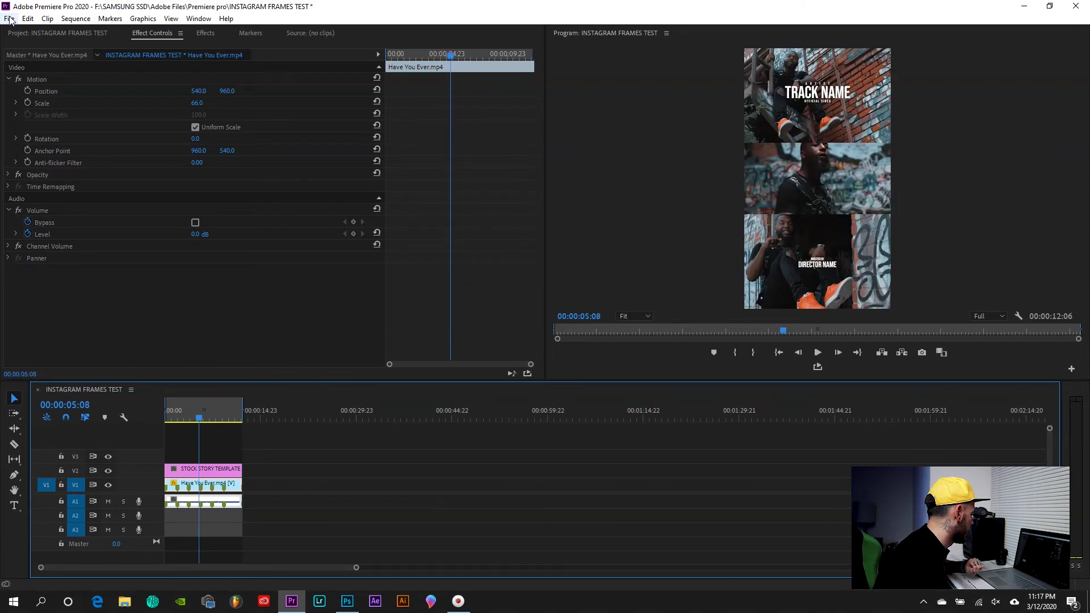
{"action": "left_click", "coordinate": [28, 18]}
{"action": "mouse_move", "coordinate": [9, 19]}
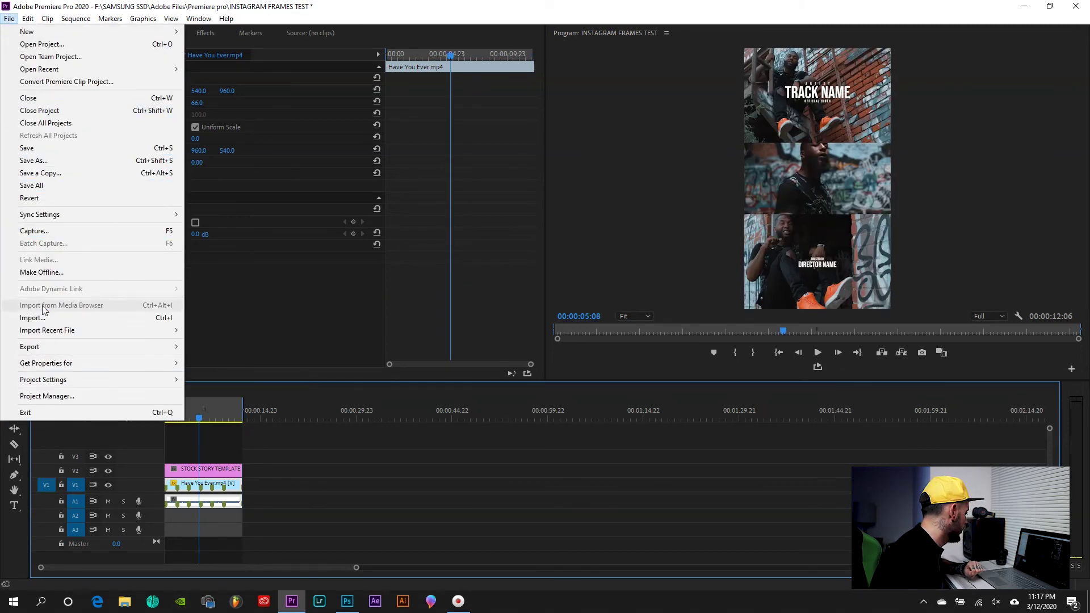
{"action": "mouse_move", "coordinate": [113, 346]}
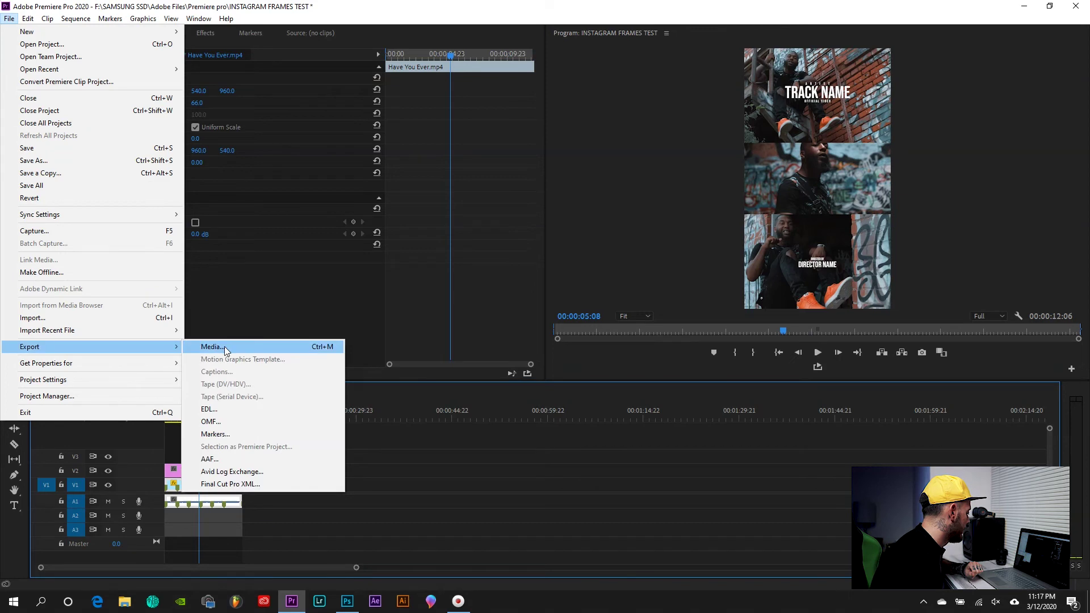
{"action": "left_click", "coordinate": [224, 346]}
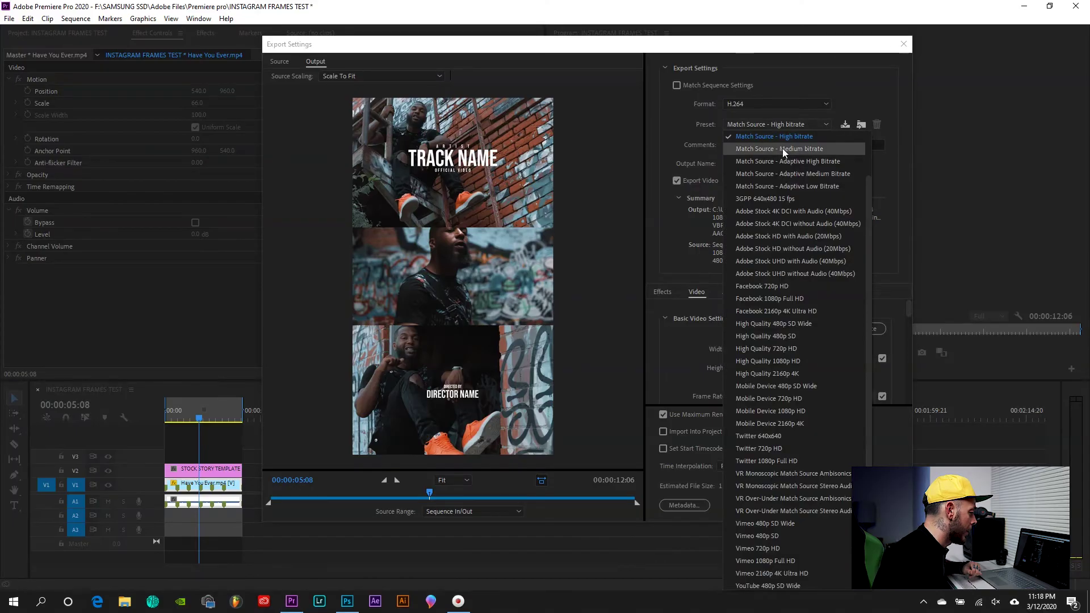
{"action": "left_click", "coordinate": [762, 176]}
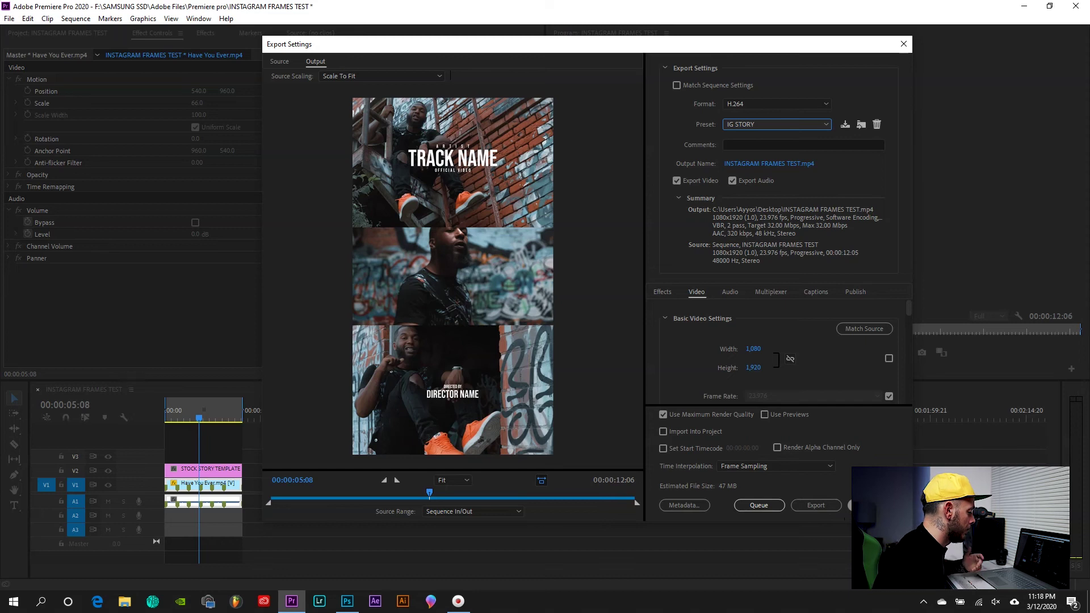
{"action": "left_click", "coordinate": [874, 505]}
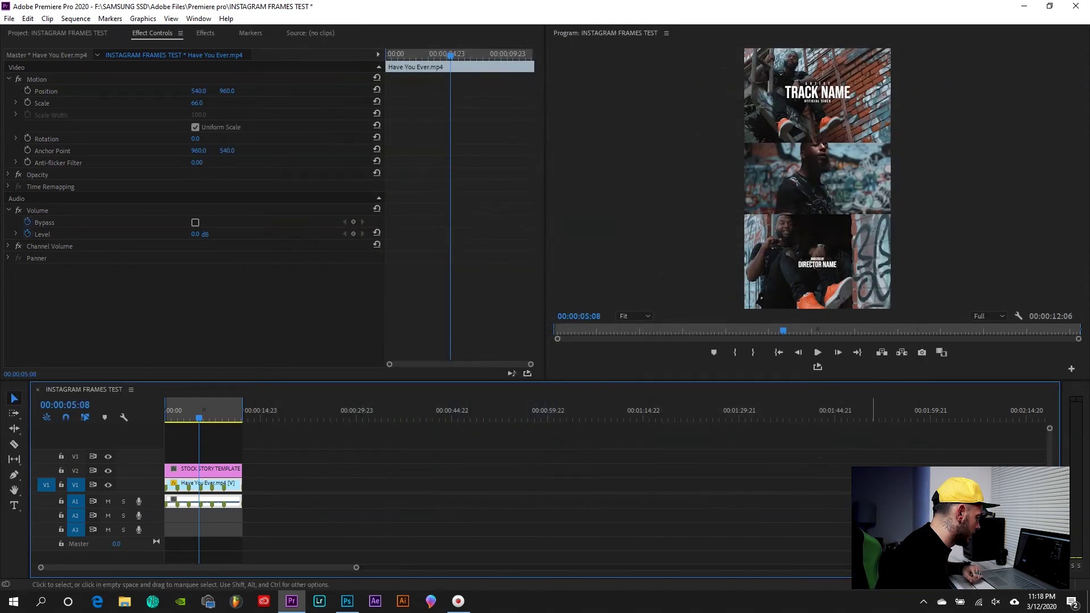
Step: Replace STOCK STORY TEMPLATE.png on track V2 with STOCK FEED TEMPLATE.png and match its length to the video clip
{"action": "left_click", "coordinate": [97, 33]}
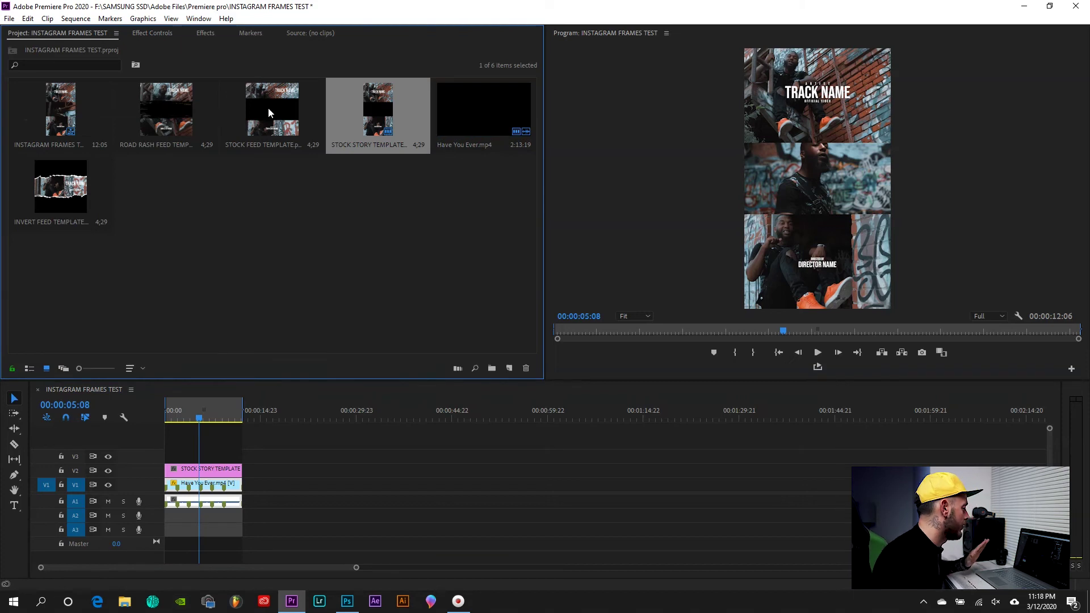
{"action": "left_click", "coordinate": [214, 470]}
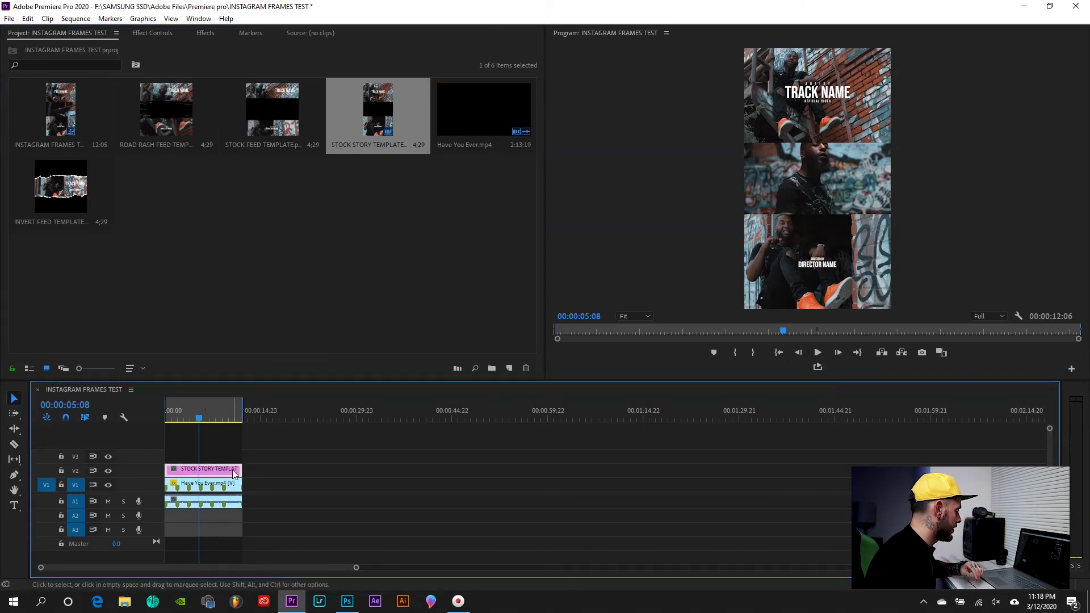
{"action": "key", "text": "Delete"}
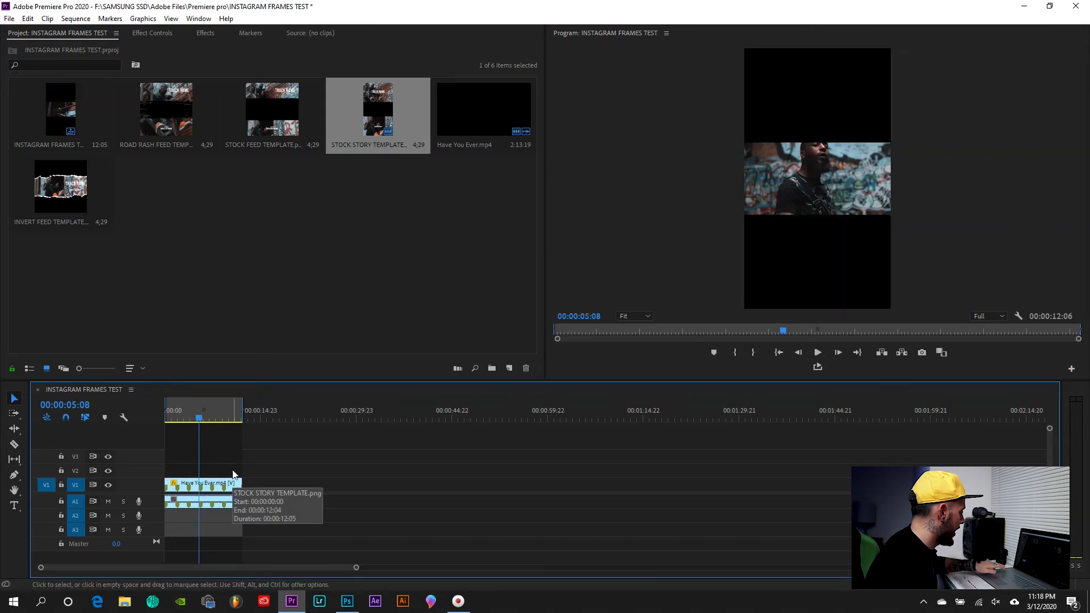
{"action": "left_click_drag", "start_coordinate": [273, 121], "coordinate": [241, 469]}
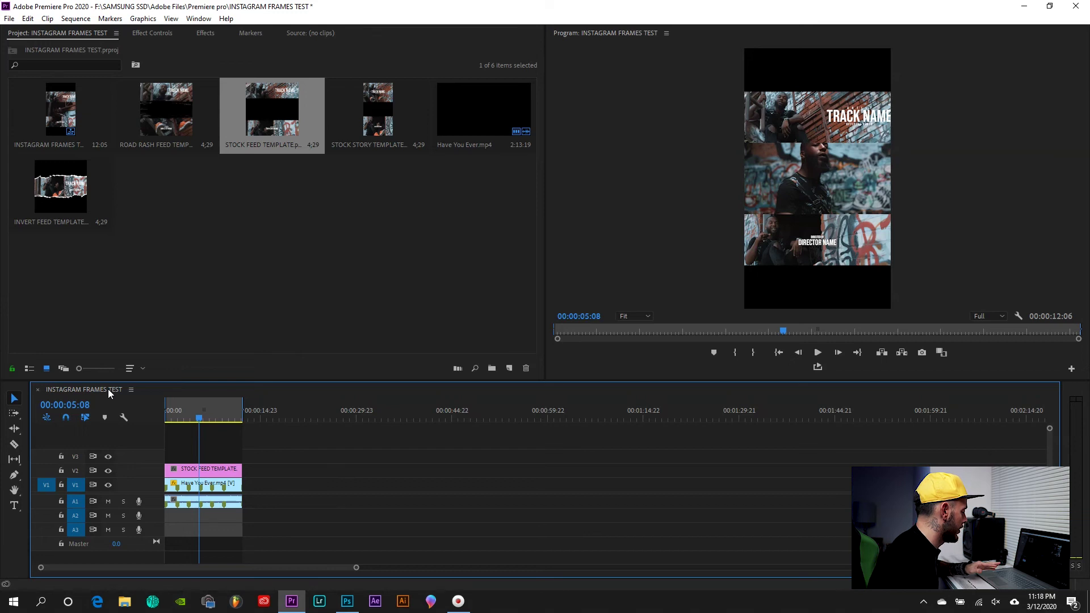
Step: Change the sequence frame size to 1080 horizontal by 1080 vertical and accept deleting the sequence previews
{"action": "left_click", "coordinate": [75, 18]}
{"action": "left_click", "coordinate": [105, 33]}
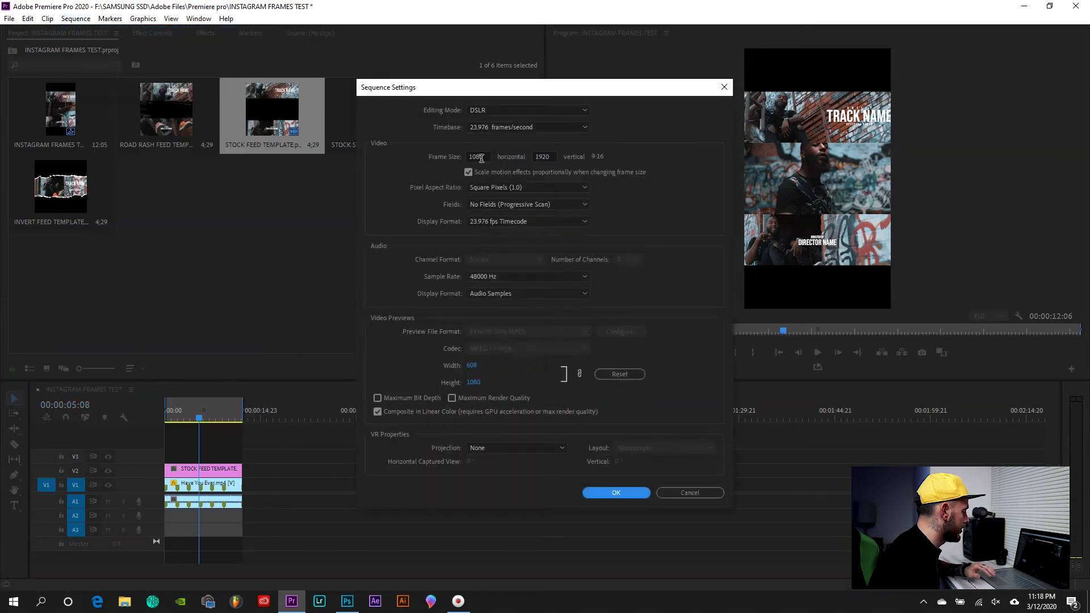
{"action": "key", "text": "Tab"}
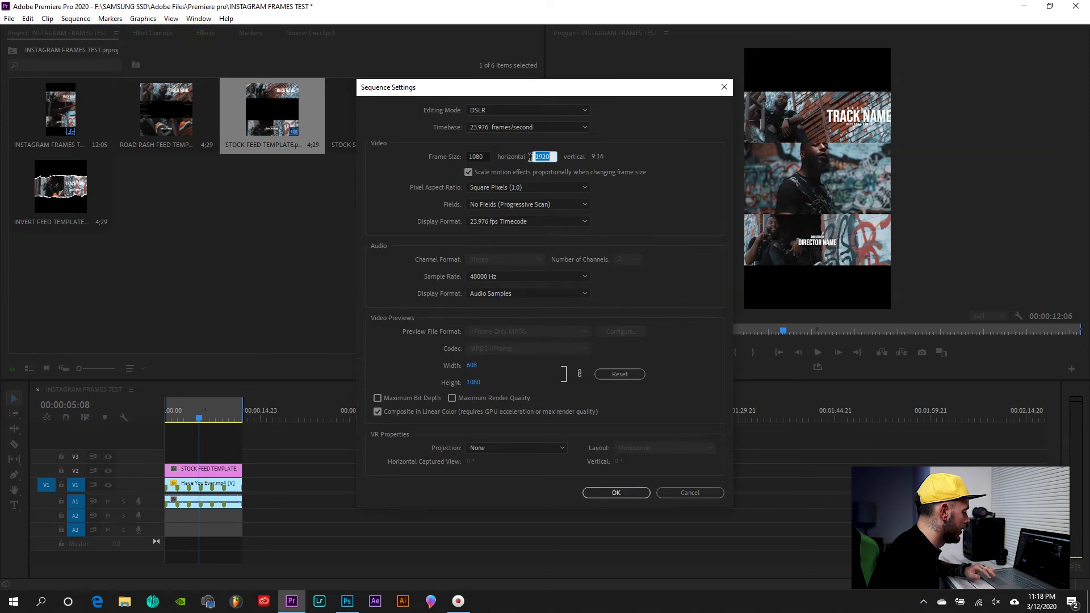
{"action": "type", "text": "1080"}
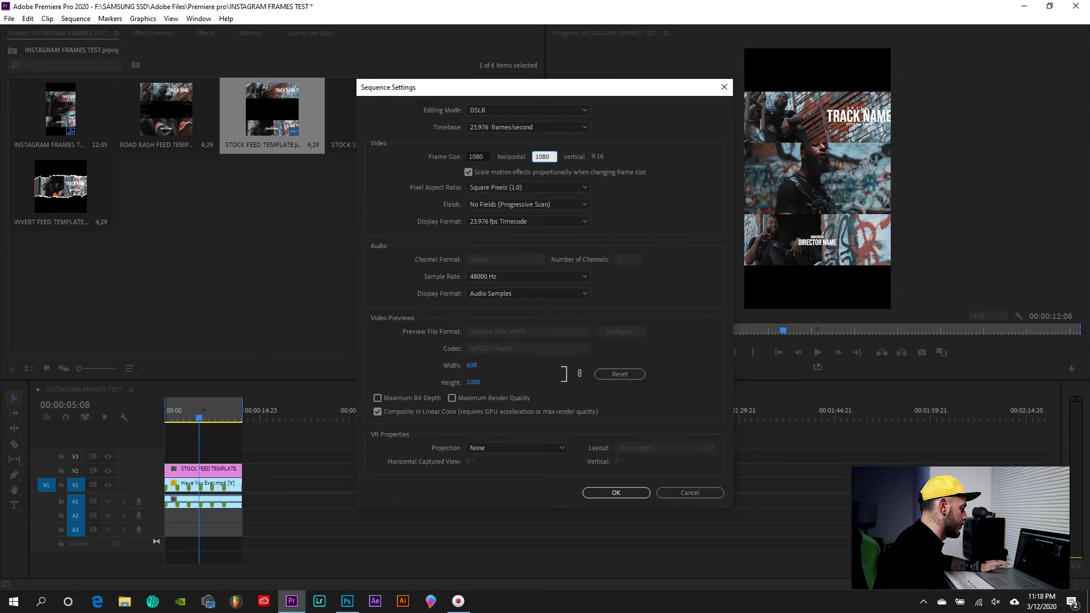
{"action": "key", "text": "Tab"}
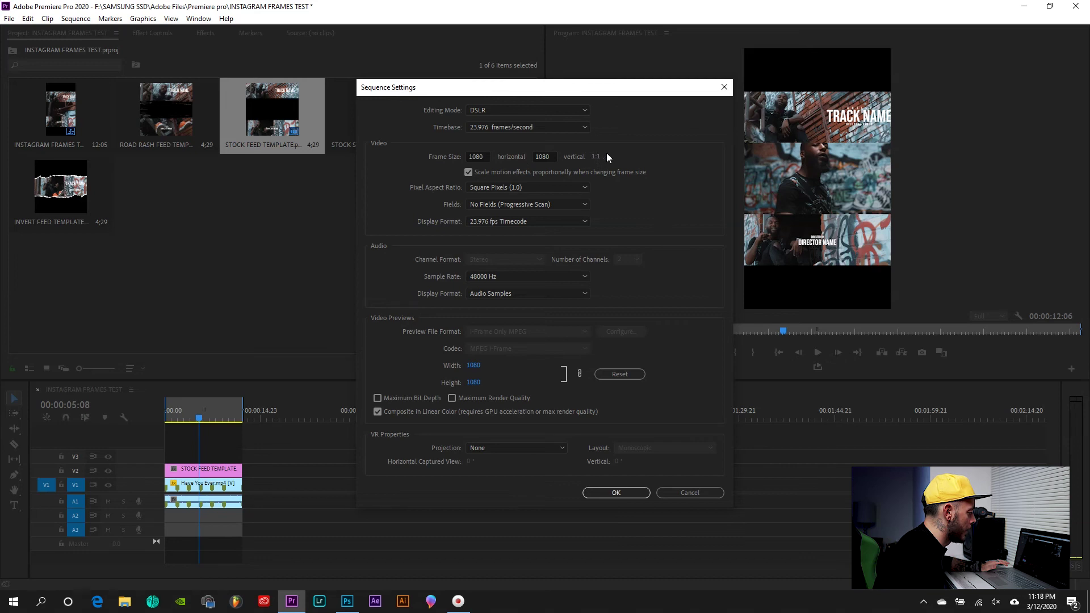
{"action": "left_click", "coordinate": [638, 489]}
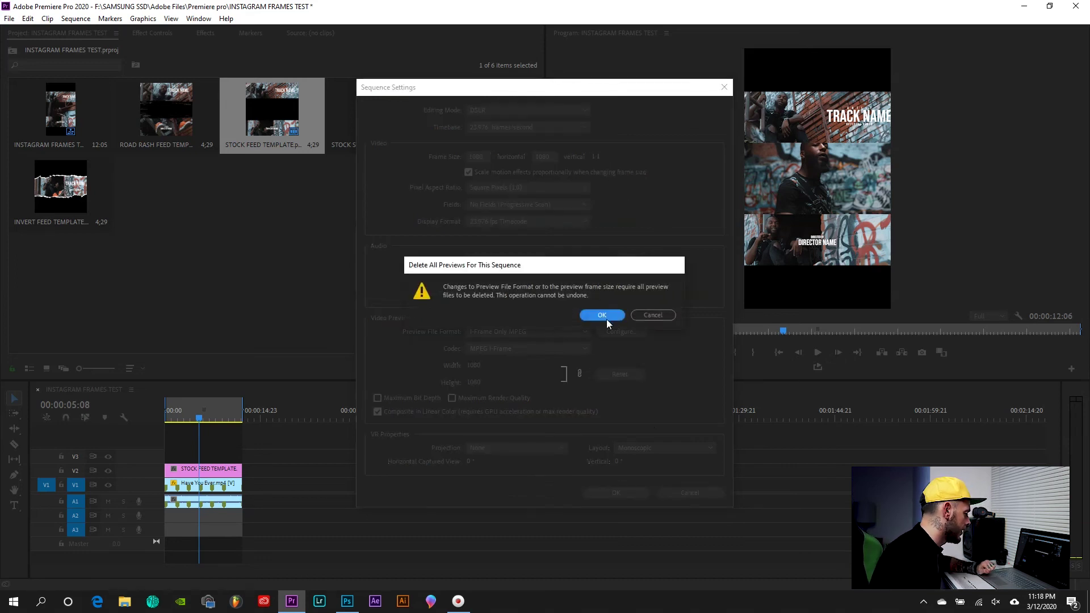
{"action": "left_click", "coordinate": [605, 316]}
Step: Apply Set to Frame Size to the stock feed template and to the Have You Ever clip
{"action": "left_click", "coordinate": [226, 472]}
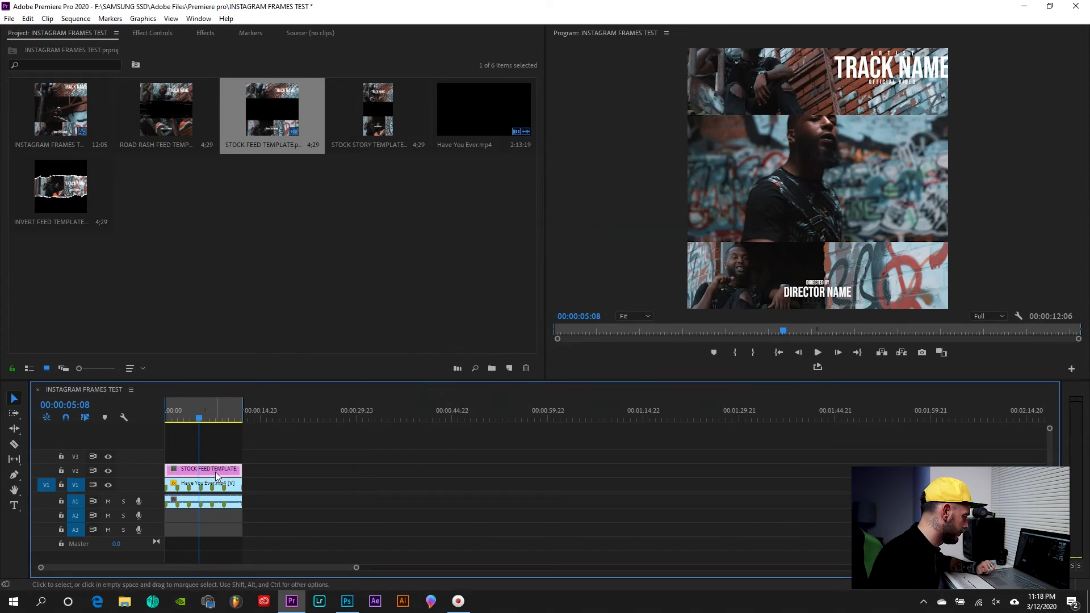
{"action": "right_click", "coordinate": [216, 476]}
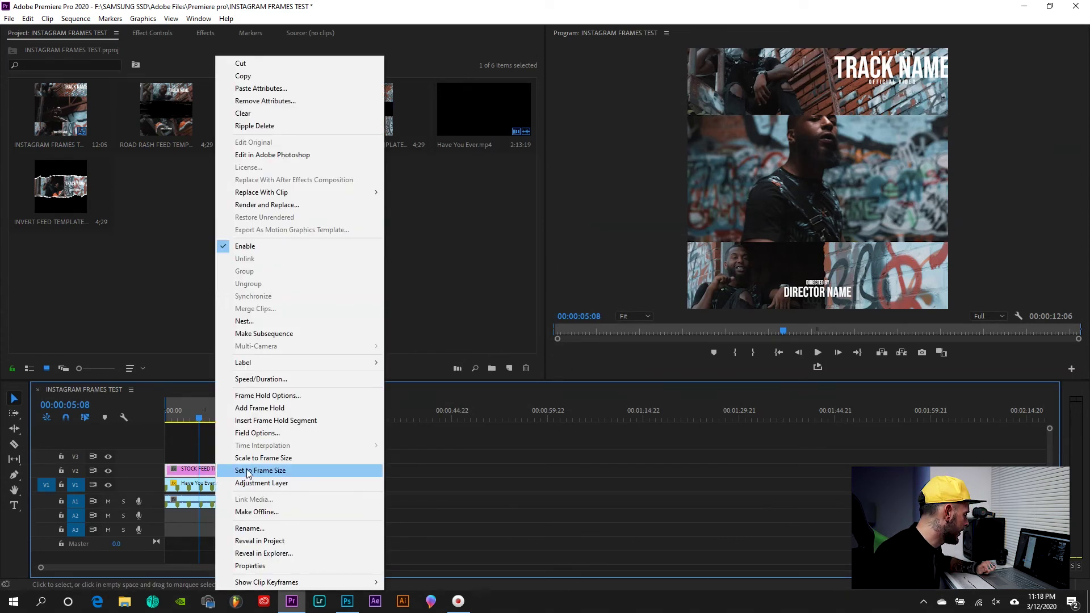
{"action": "left_click", "coordinate": [248, 471]}
{"action": "left_click", "coordinate": [215, 486]}
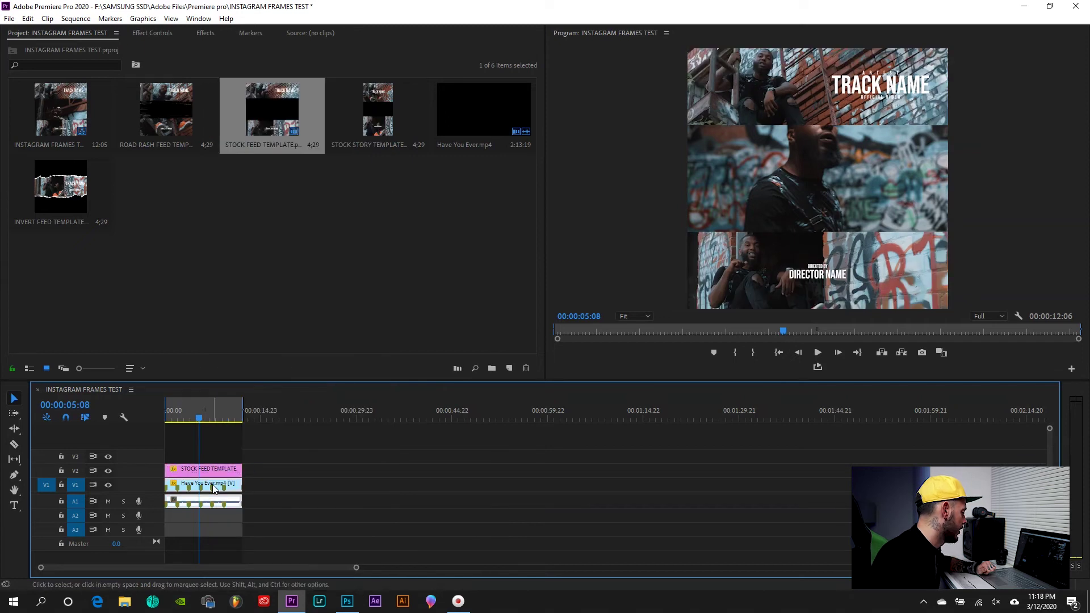
{"action": "right_click", "coordinate": [215, 488]}
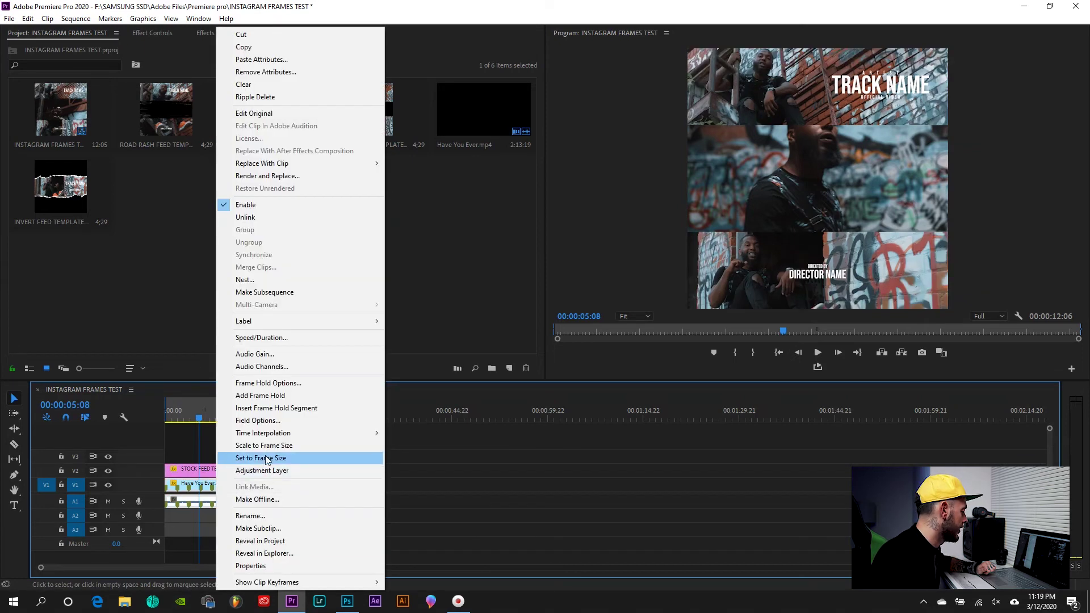
{"action": "left_click", "coordinate": [268, 458]}
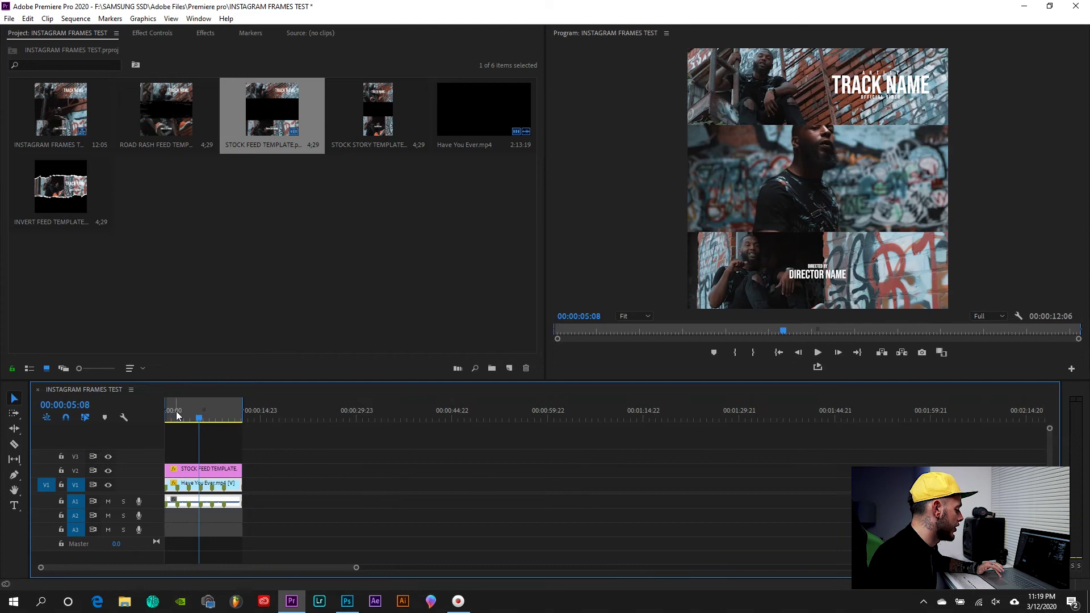
Step: Play back the square feed sequence to check the framing, and look up the media export command without opening it
{"action": "key", "text": "space"}
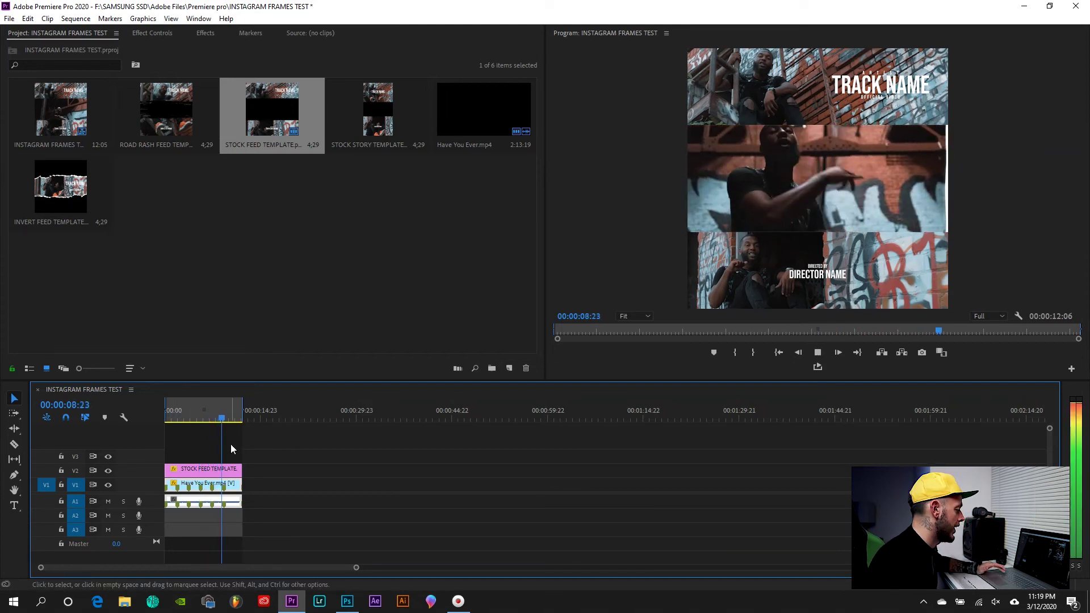
{"action": "key", "text": "space"}
{"action": "left_click", "coordinate": [9, 18]}
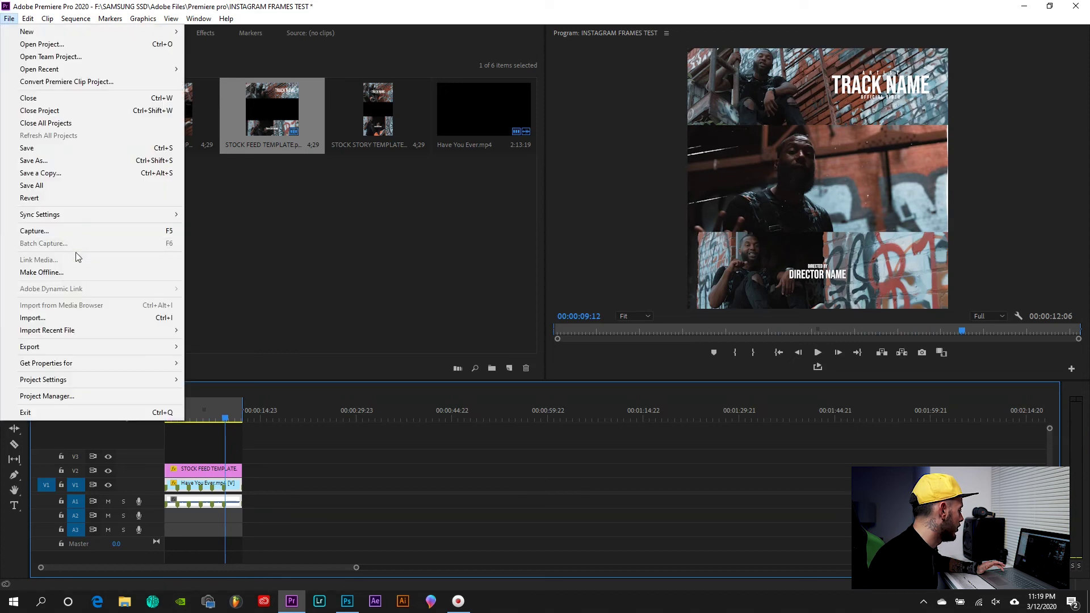
{"action": "mouse_move", "coordinate": [102, 348]}
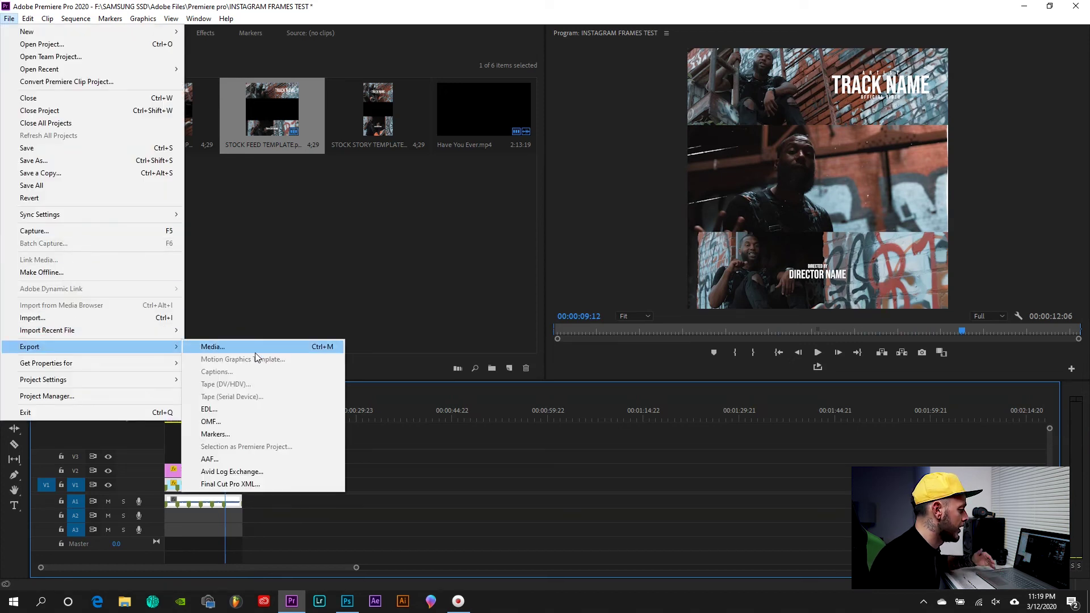
{"action": "left_click", "coordinate": [429, 325]}
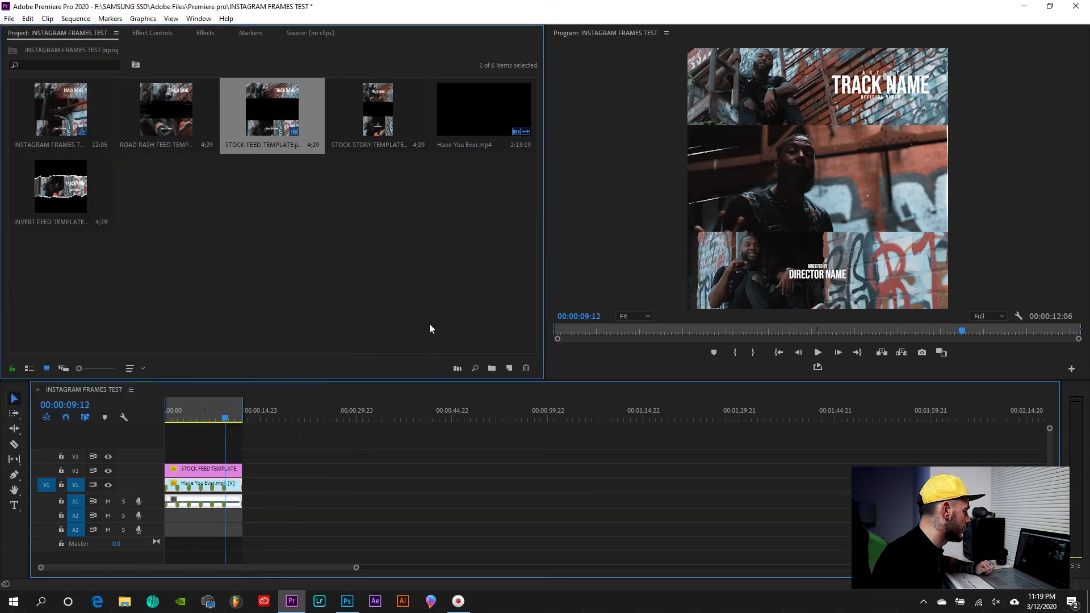
Step: Replace STOCK FEED TEMPLATE.png on track V2 with the road rash feed template at the sequence start
{"action": "left_click", "coordinate": [202, 471]}
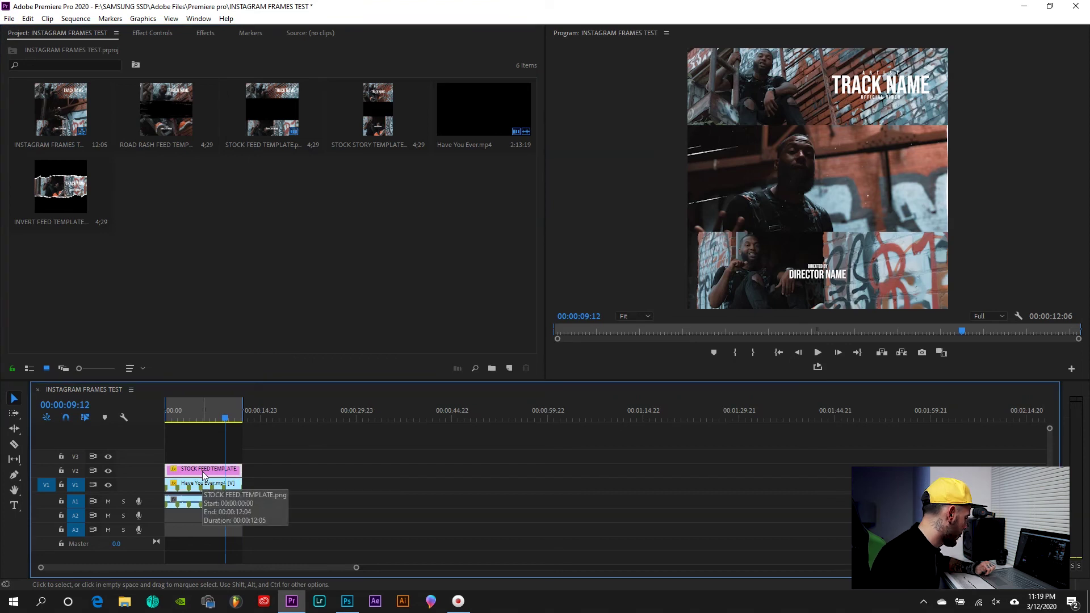
{"action": "right_click", "coordinate": [202, 470]}
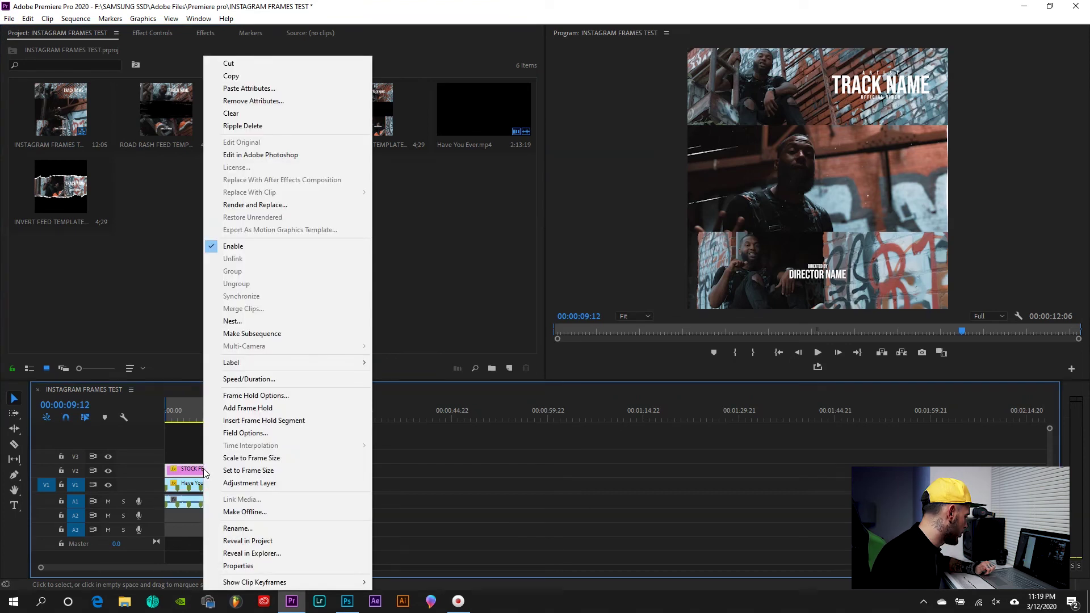
{"action": "left_click", "coordinate": [196, 469]}
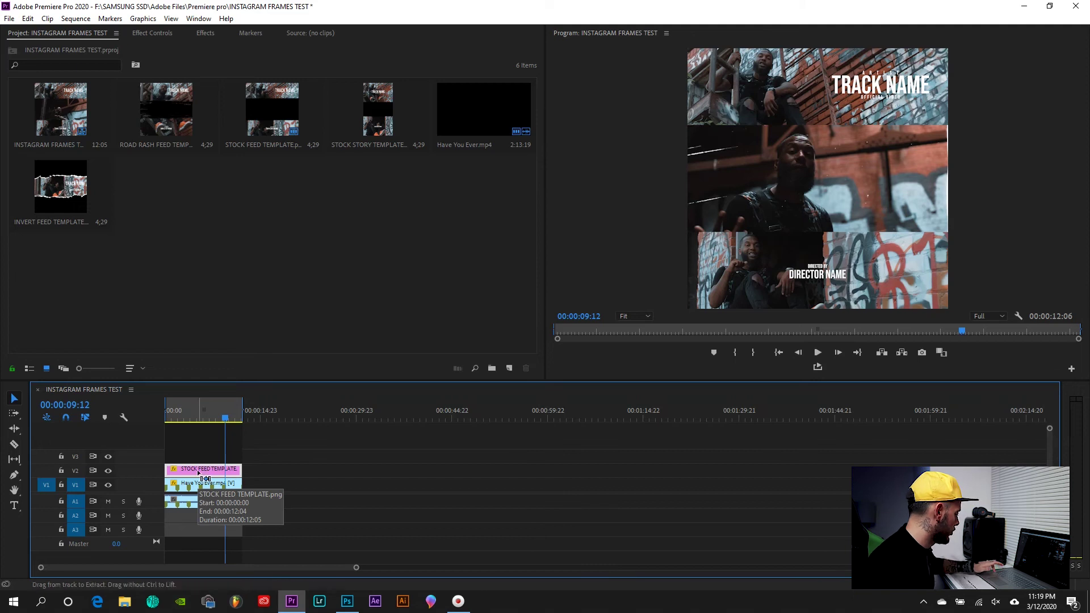
{"action": "key", "text": "Delete"}
{"action": "left_click_drag", "start_coordinate": [165, 113], "coordinate": [157, 474]}
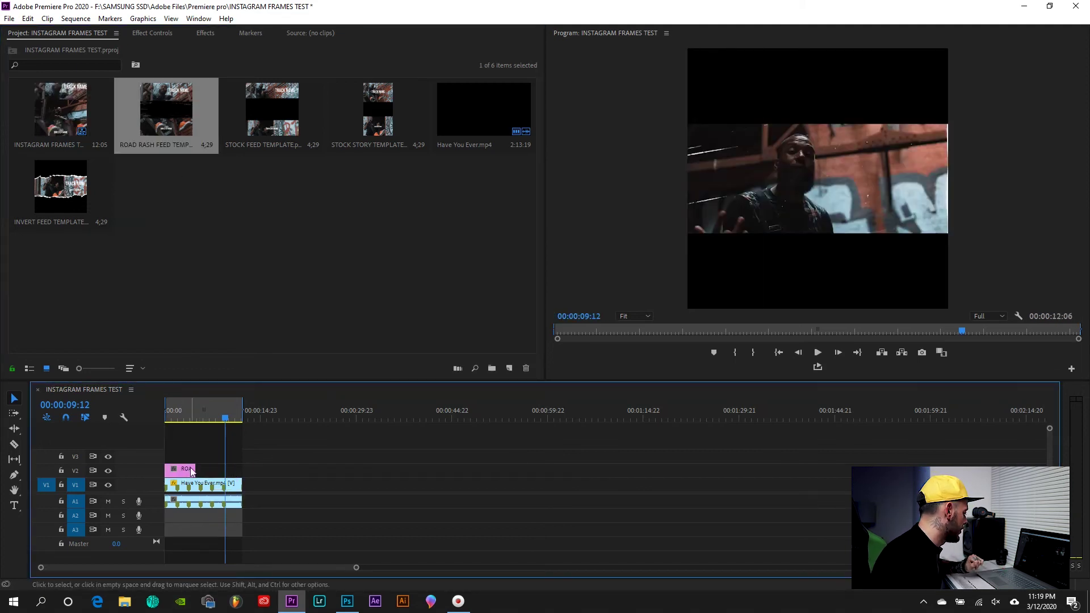
Step: Extend the road rash feed template on V2 to the end of the video clip and apply Set to Frame Size
{"action": "left_click_drag", "start_coordinate": [195, 471], "coordinate": [238, 473]}
{"action": "left_click", "coordinate": [231, 477]}
{"action": "right_click", "coordinate": [231, 476]}
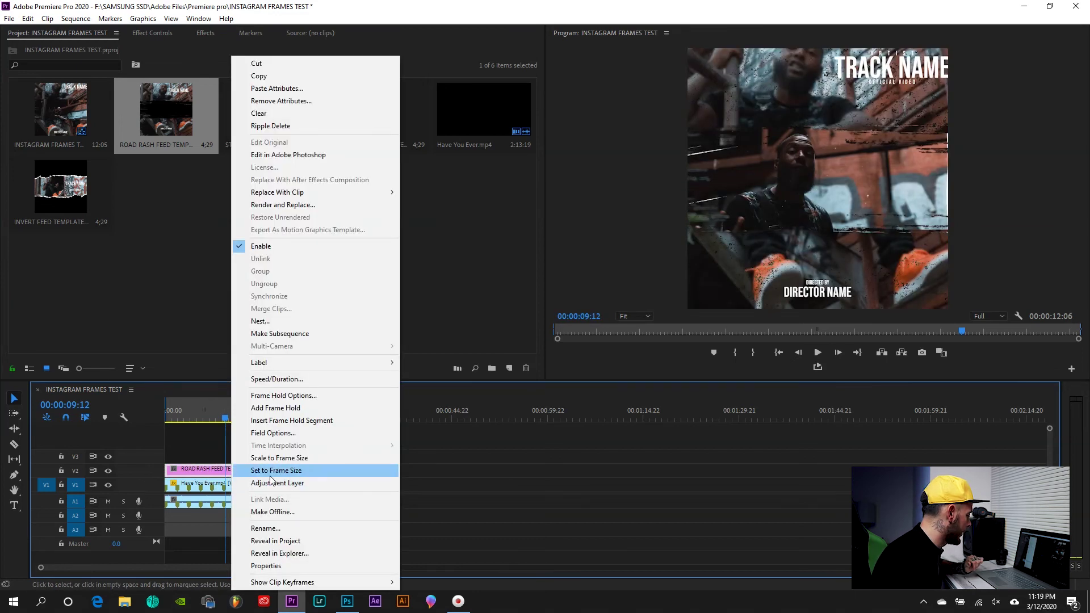
{"action": "left_click", "coordinate": [271, 471]}
Step: Play back the square sequence with the road rash template to check how the frame sits over the video
{"action": "key", "text": "space"}
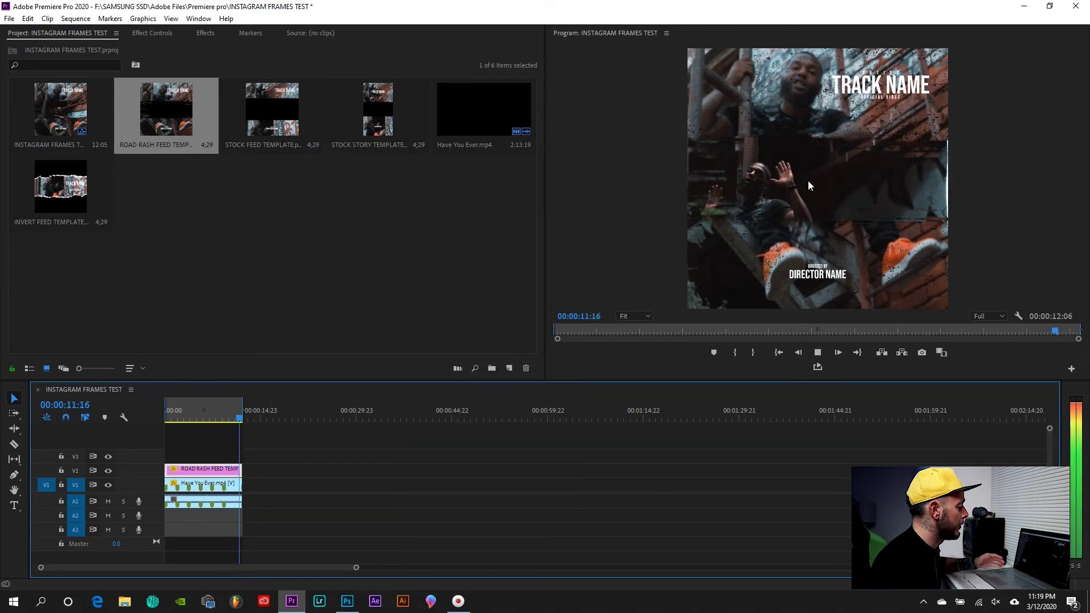
{"action": "left_click", "coordinate": [179, 418]}
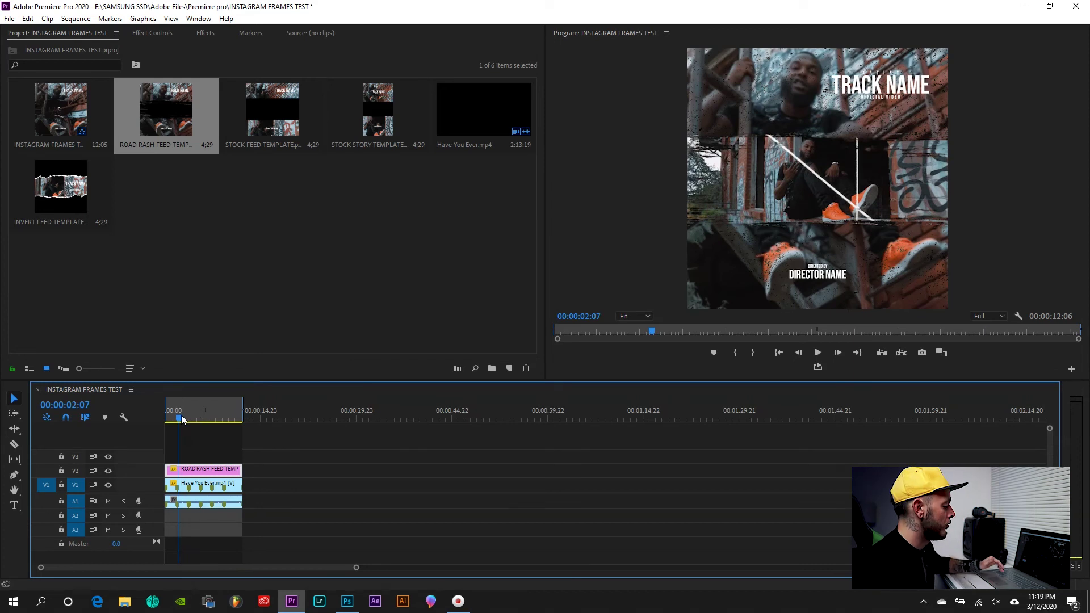
{"action": "key", "text": "space"}
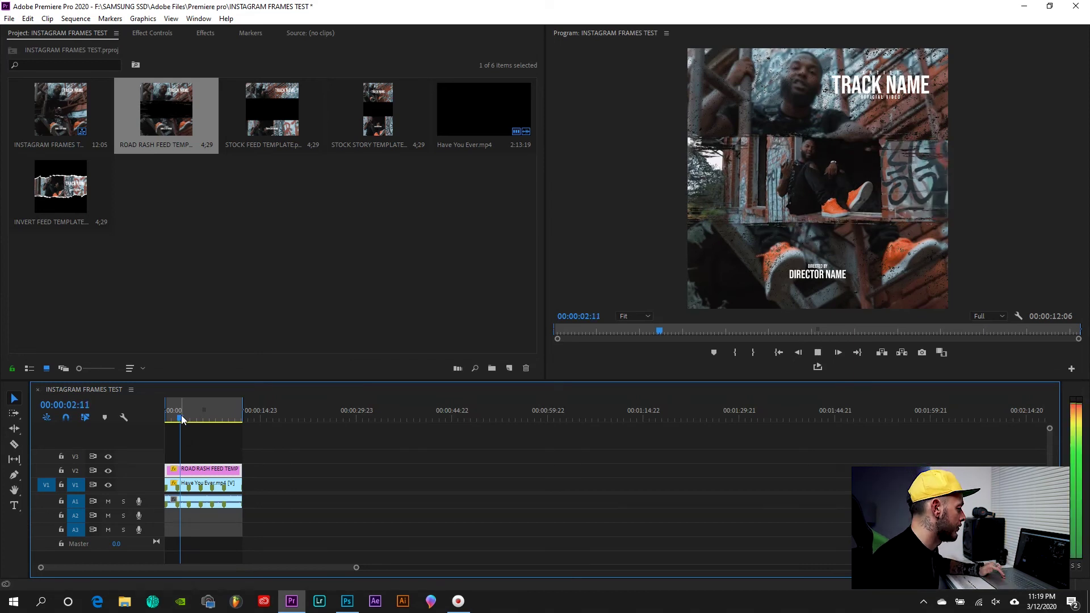
{"action": "key", "text": "space"}
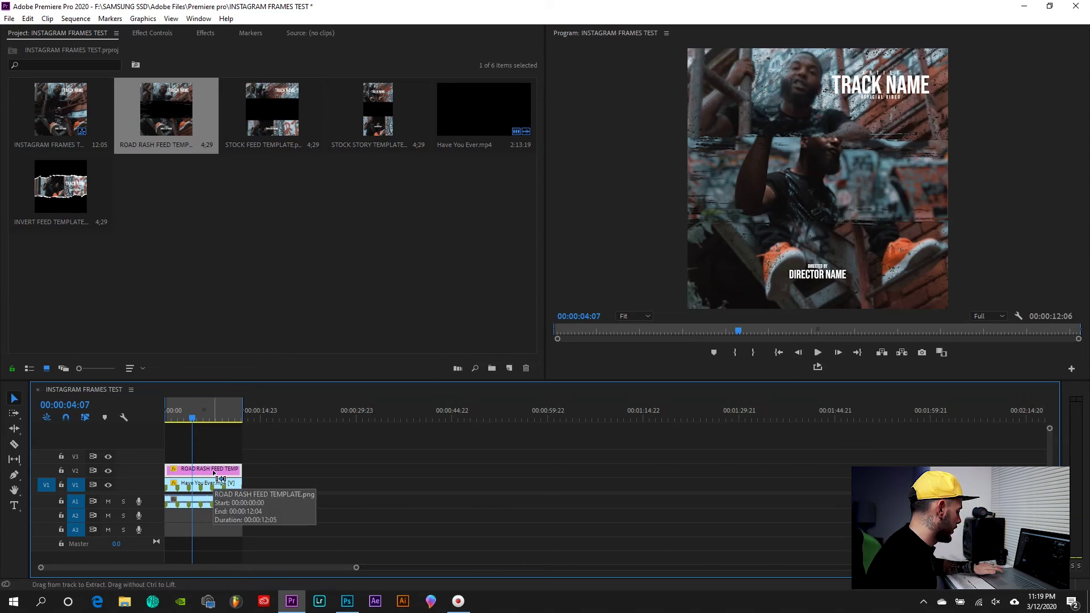
Step: Delete the road rash feed template from V2 and duplicate the Have You Ever clip from V1 onto V2
{"action": "key", "text": "Delete"}
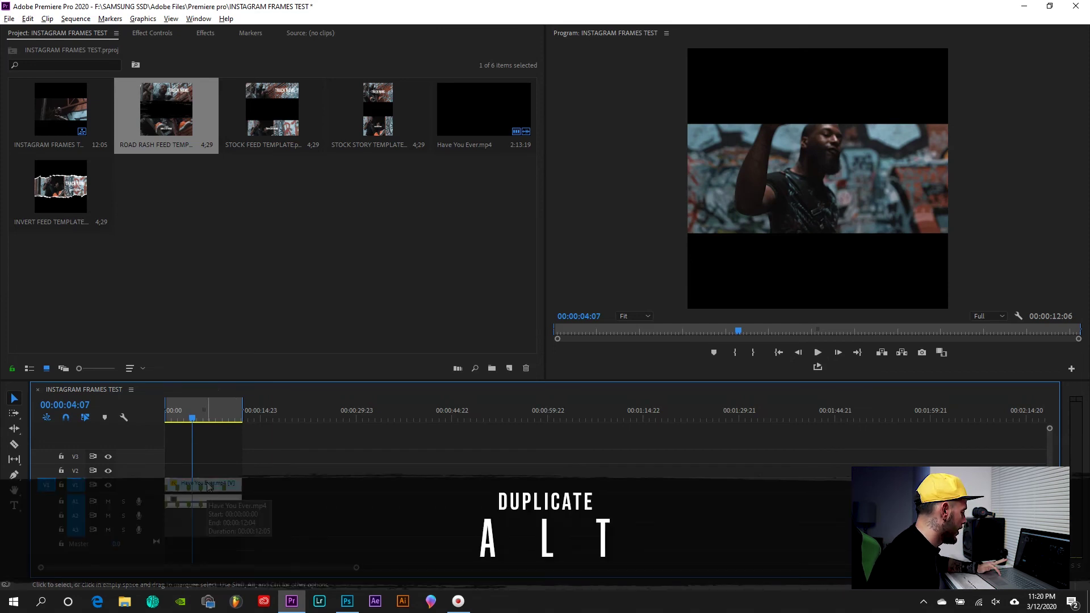
{"action": "left_click_drag", "start_coordinate": [208, 487], "coordinate": [208, 470]}
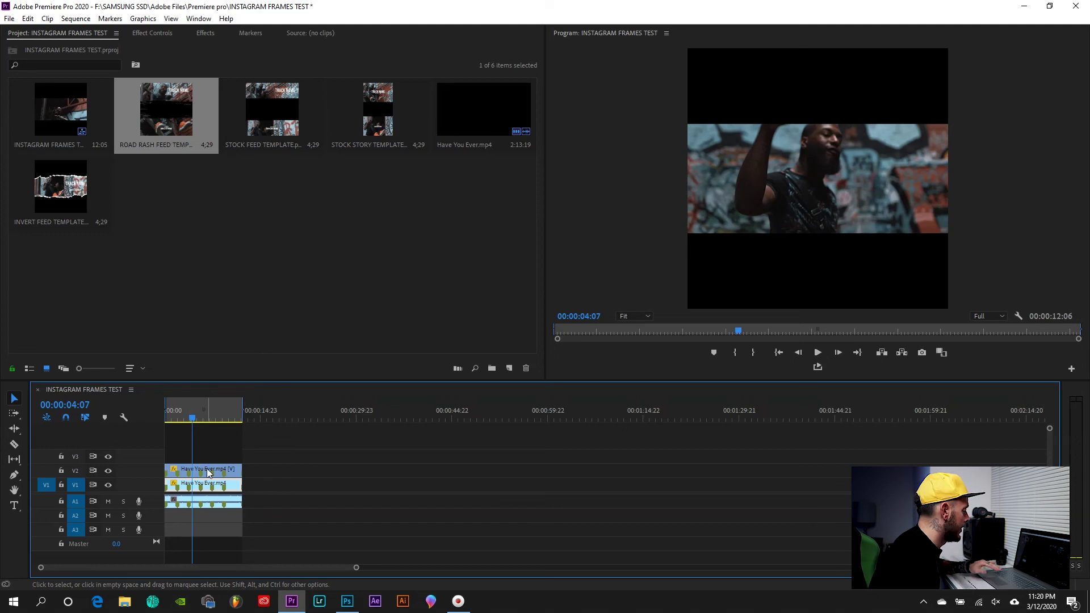
Step: Place INVERT FEED TEMPLATE.png on track V3 over the full length of the video and apply Set to Frame Size
{"action": "left_click_drag", "start_coordinate": [55, 198], "coordinate": [226, 458]}
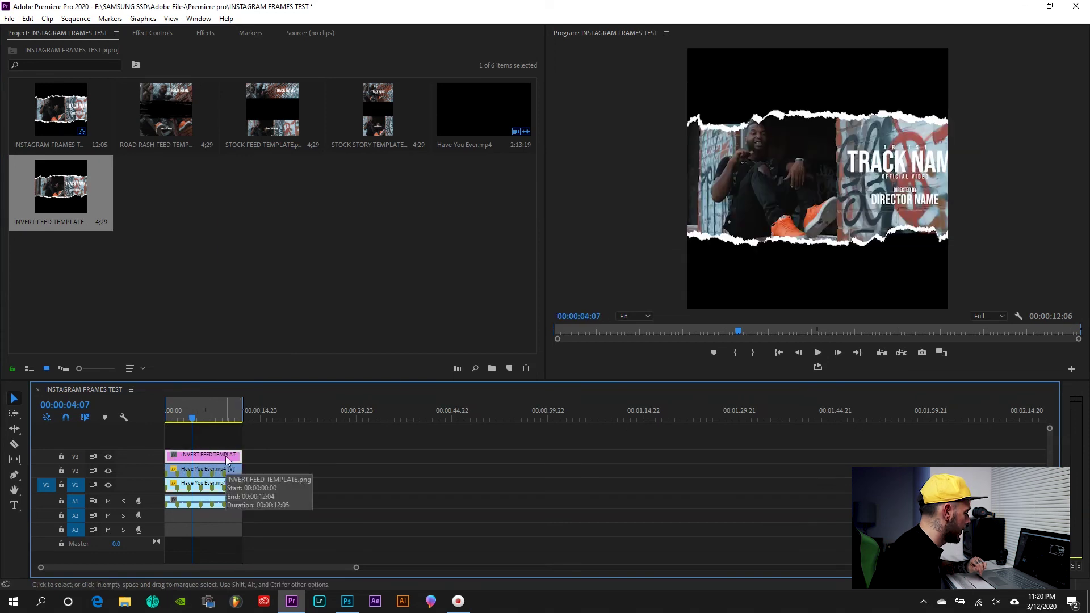
{"action": "right_click", "coordinate": [226, 459]}
{"action": "left_click", "coordinate": [259, 471]}
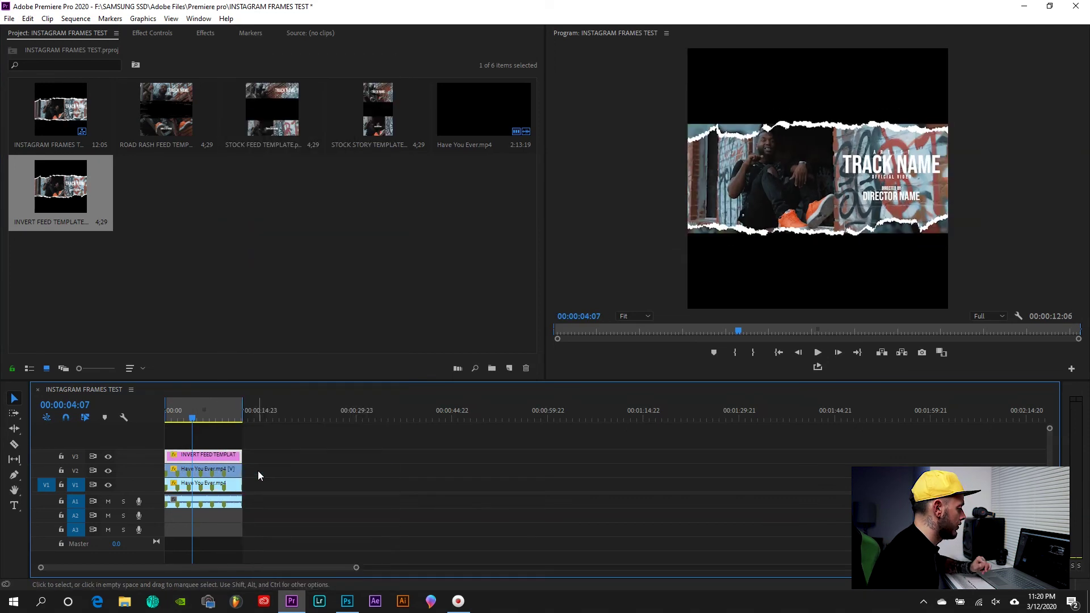
Step: Move the Have You Ever clip on V2 up by setting its vertical position to 220 in Effect Controls
{"action": "left_click", "coordinate": [220, 470]}
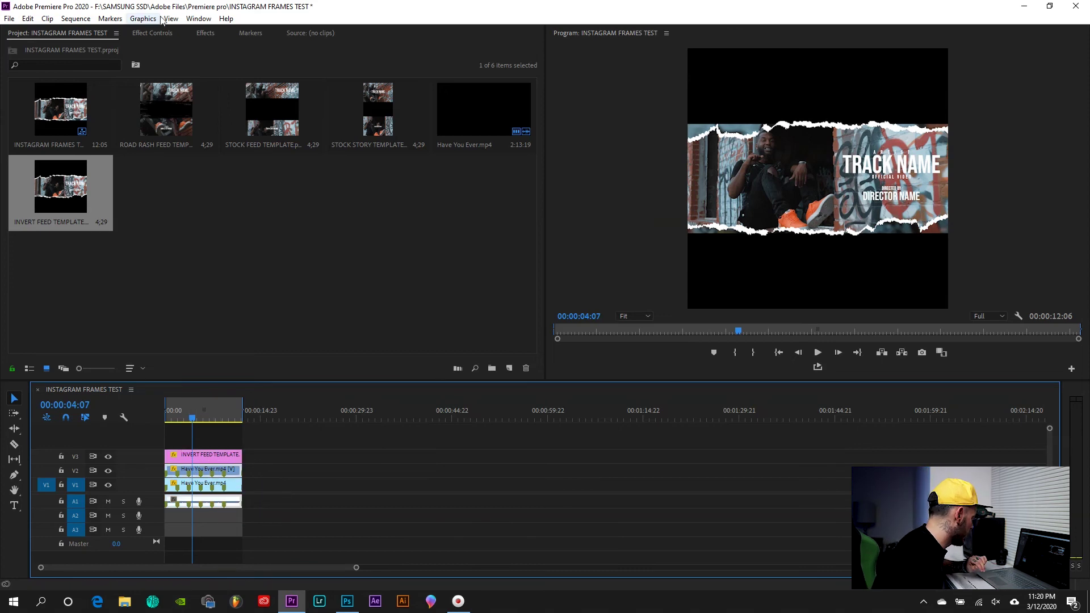
{"action": "left_click", "coordinate": [151, 34]}
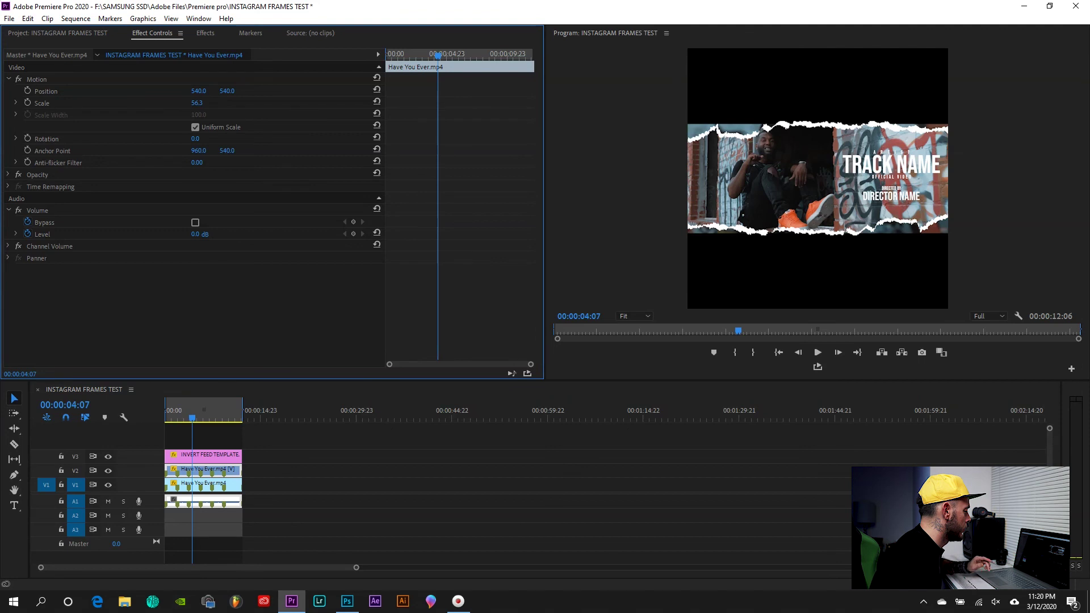
{"action": "left_click_drag", "start_coordinate": [227, 90], "coordinate": [39, 91]}
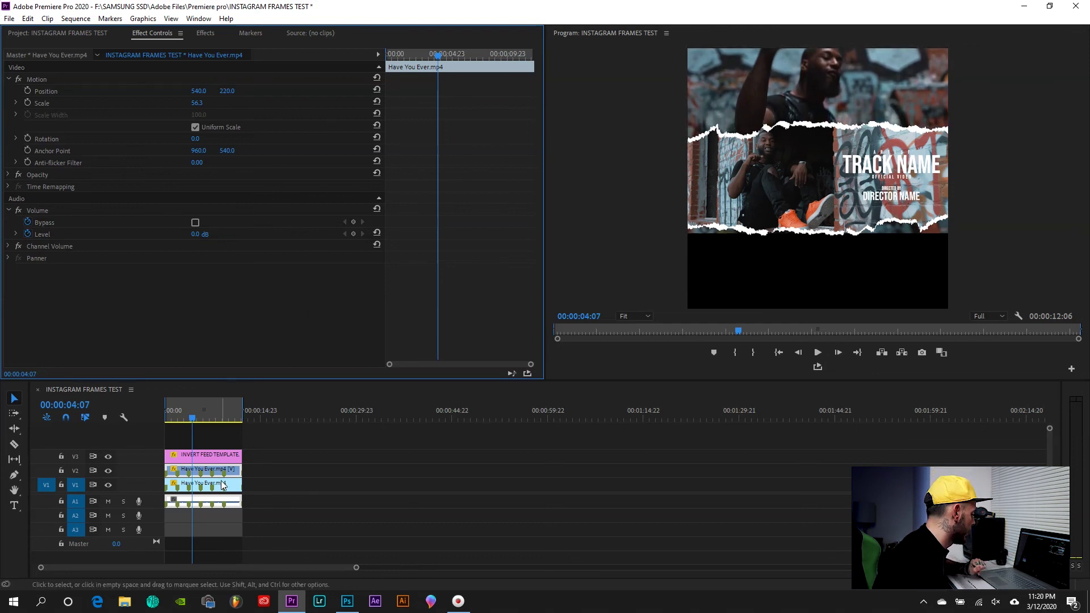
Step: Set the vertical position of the Have You Ever clip on V1 to 929 and play the sequence from near its start
{"action": "left_click", "coordinate": [223, 486]}
{"action": "left_click", "coordinate": [226, 92]}
{"action": "left_click_drag", "start_coordinate": [226, 92], "coordinate": [475, 92]}
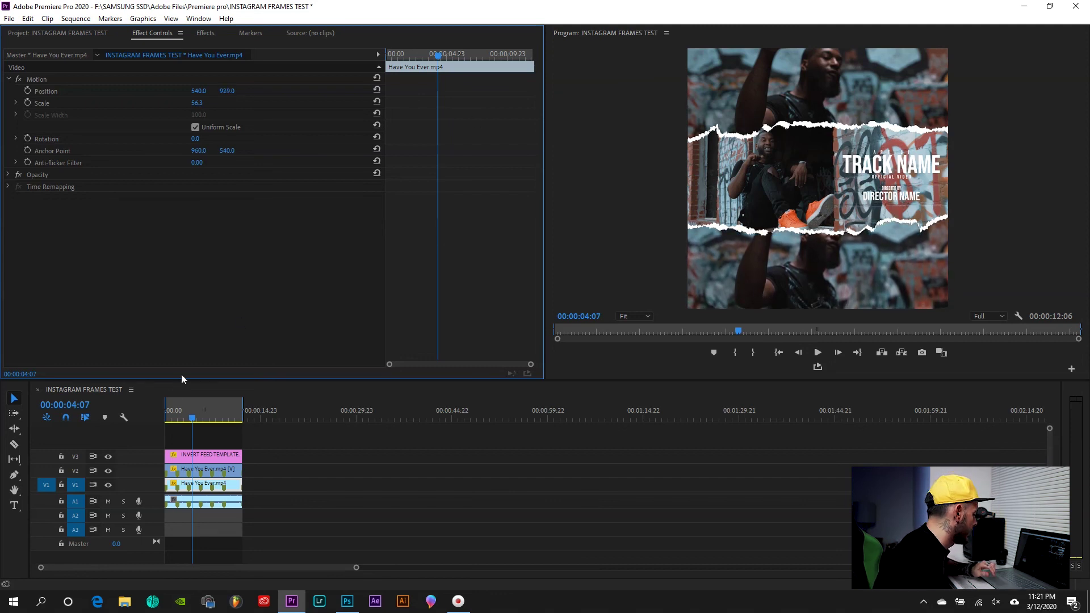
{"action": "left_click", "coordinate": [169, 419]}
{"action": "key", "text": "space"}
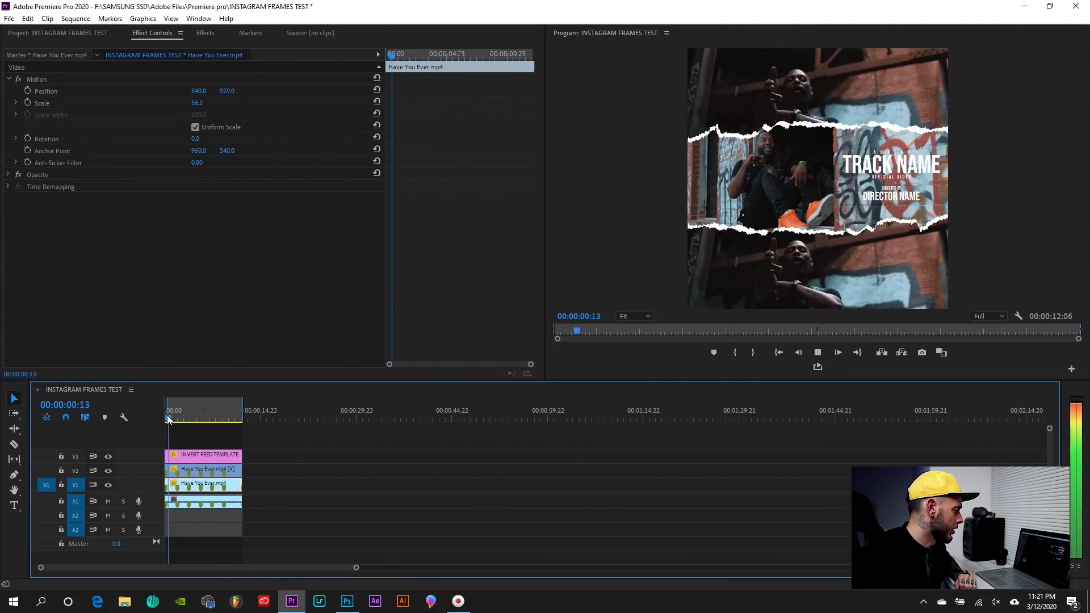